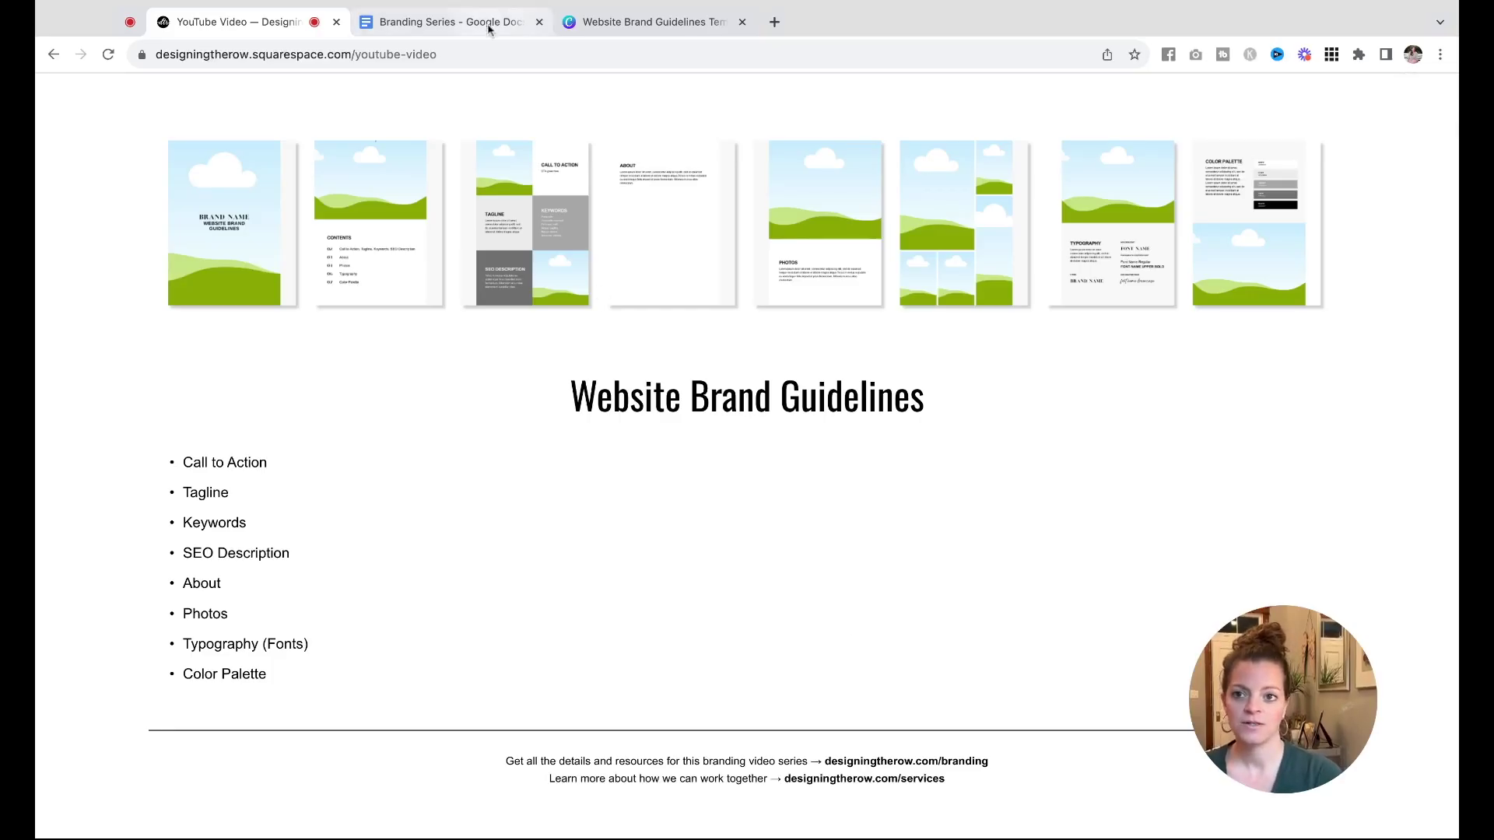
# - Skim the Branding Series notes in Google Docs, then bring up the Website Brand Guidelines Template in Canva
pyautogui.click(452, 22)
pyautogui.scroll(-9, 710, 571)
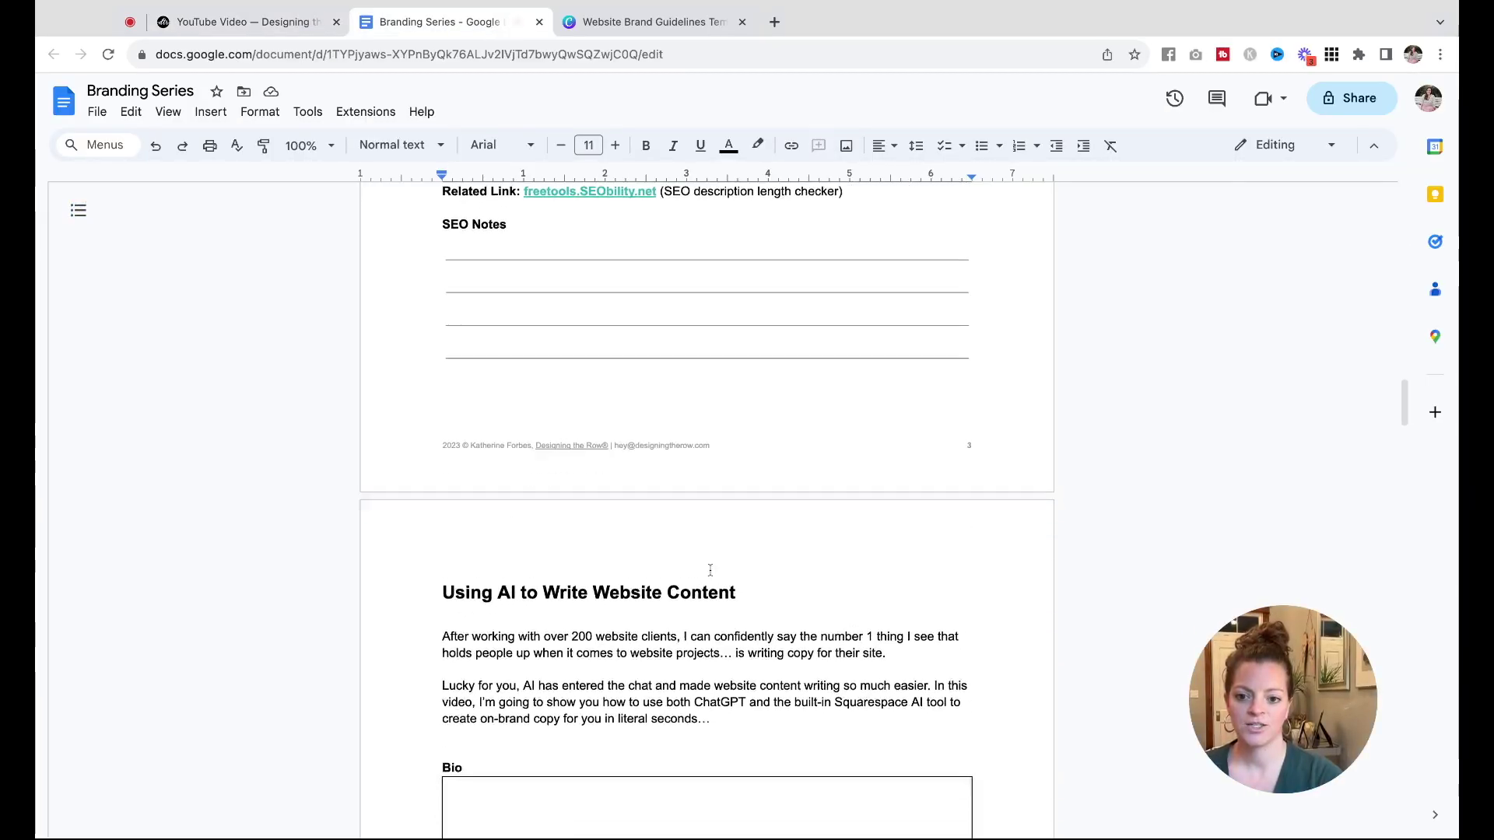
pyautogui.scroll(-8, 706, 514)
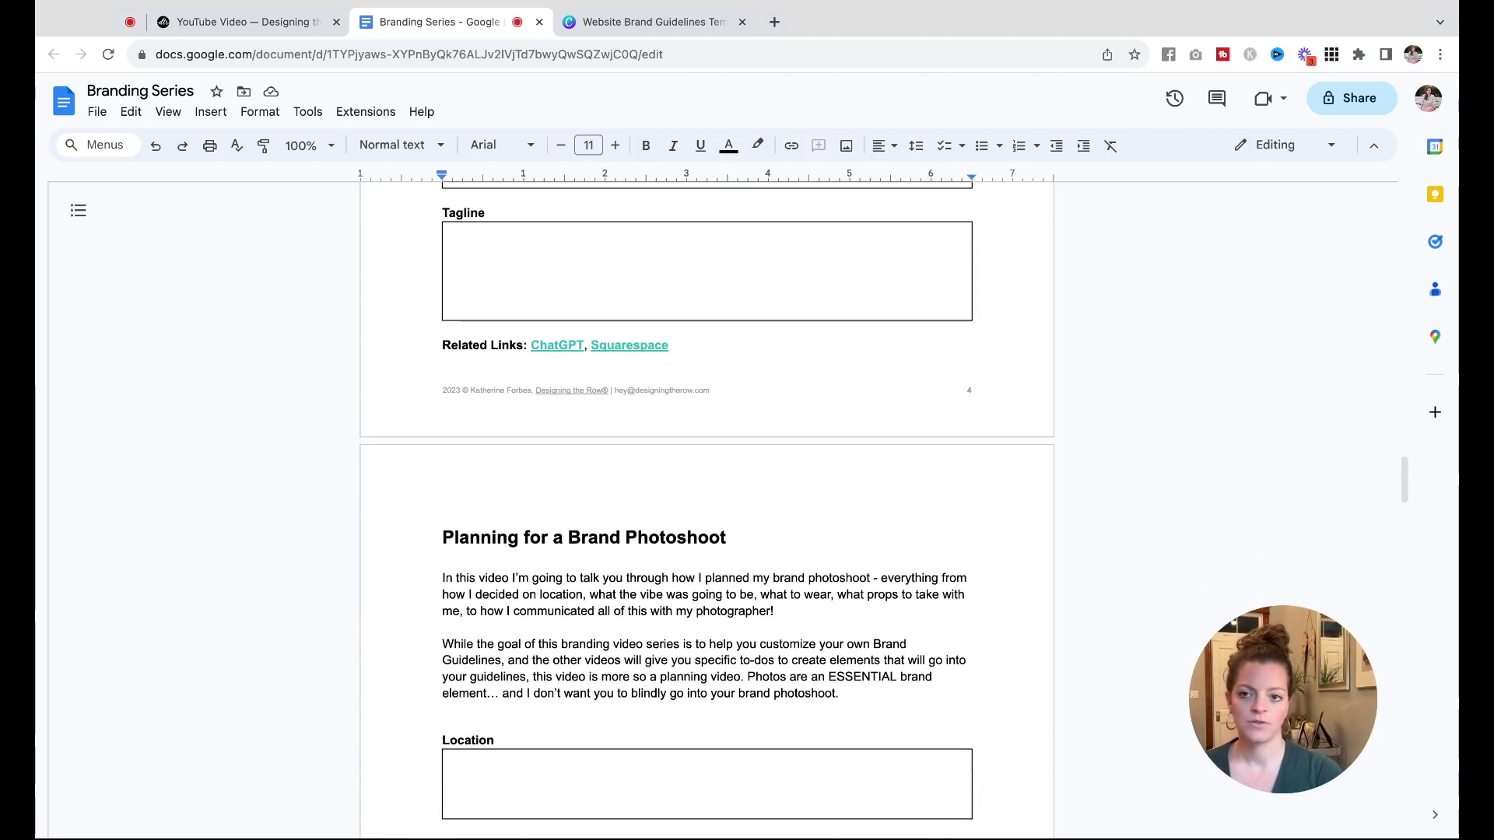
pyautogui.click(627, 24)
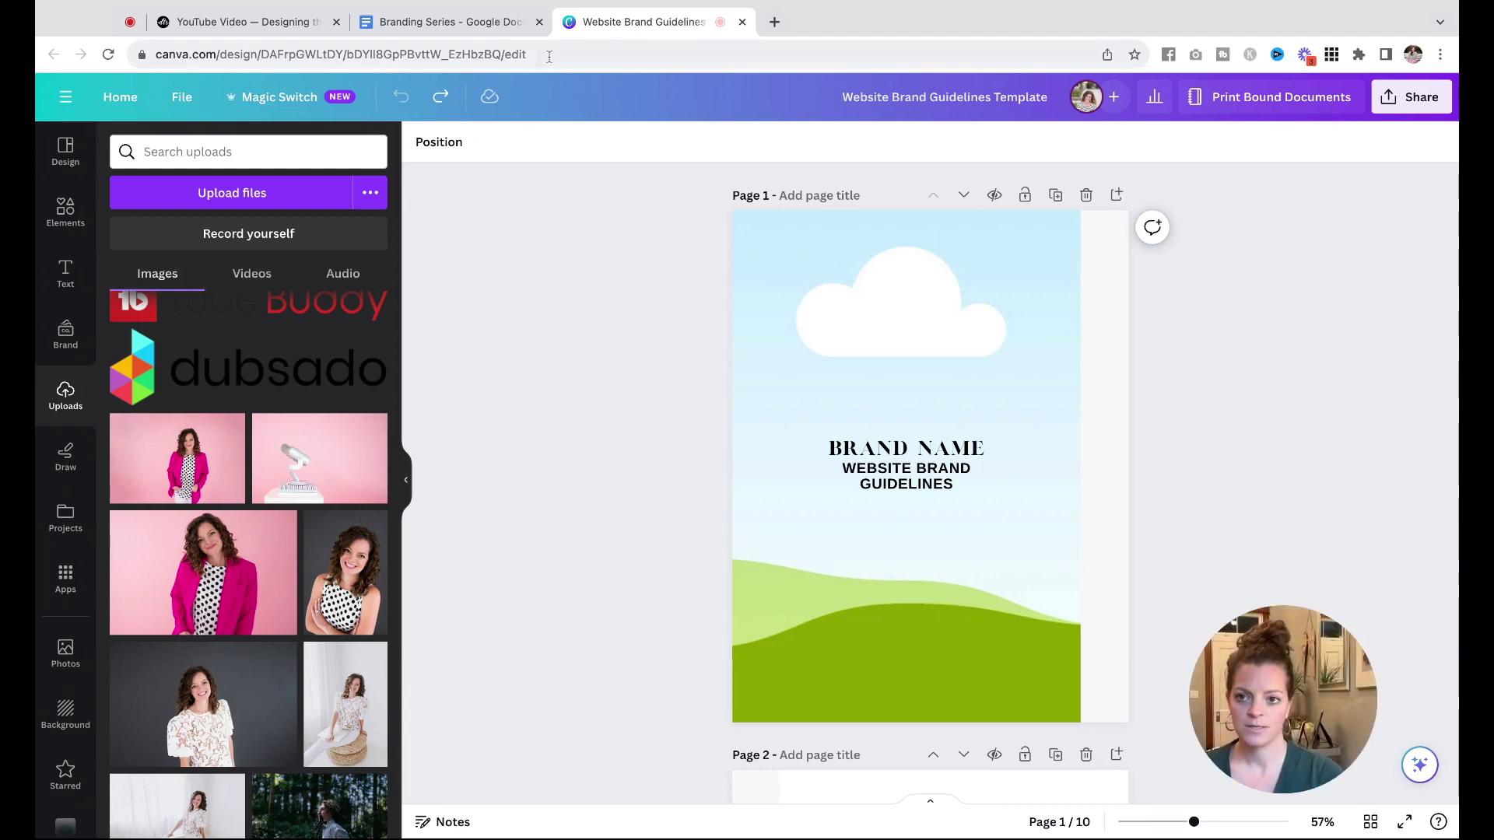
# - Highlight the Call to Action and Tagline bullets on the Squarespace page, then return to the Canva template
pyautogui.click(235, 24)
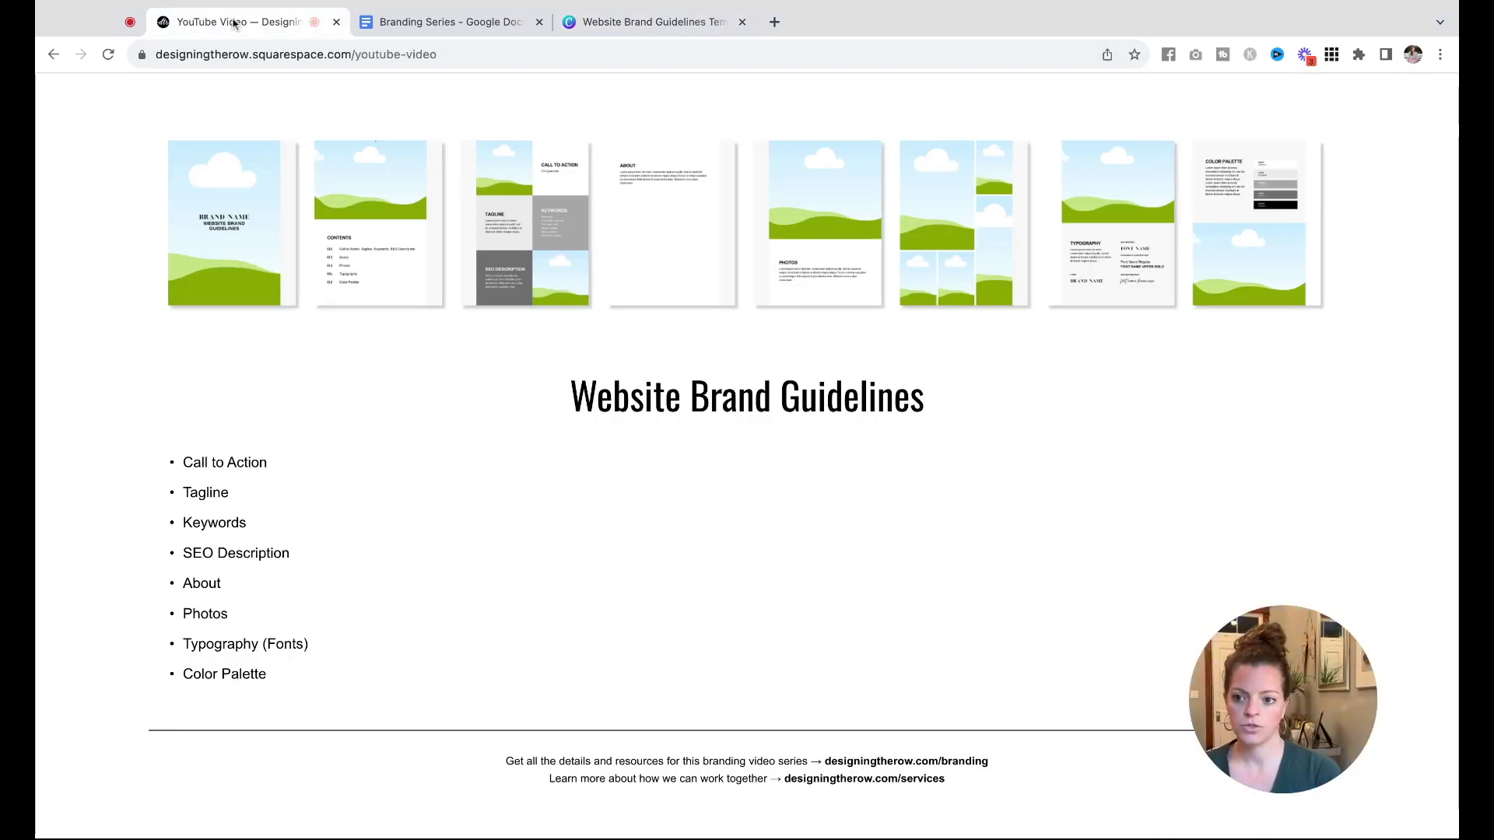
pyautogui.moveTo(184, 460); pyautogui.dragTo(221, 581)
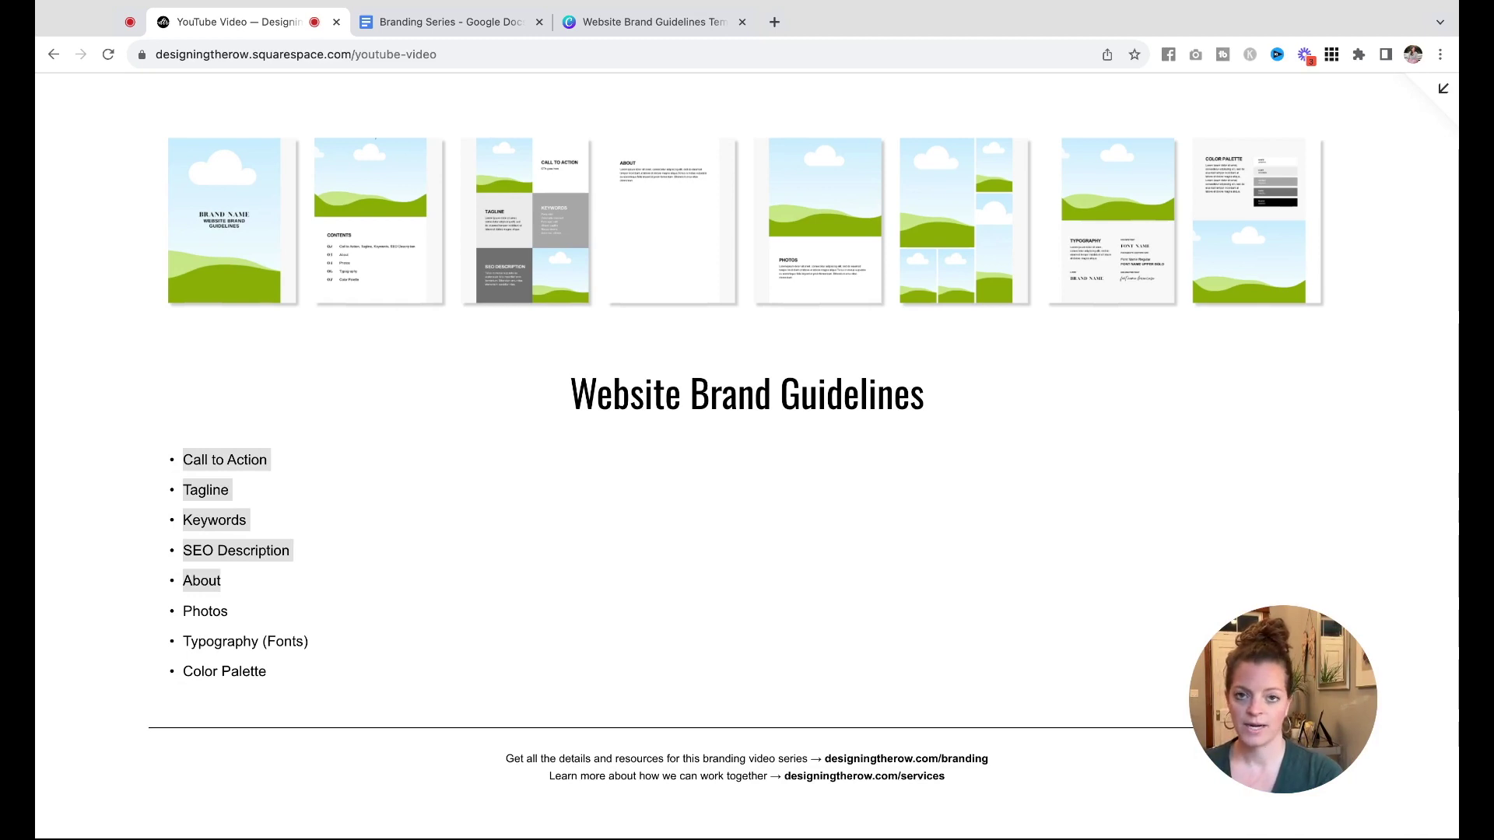
pyautogui.moveTo(221, 581); pyautogui.dragTo(224, 593)
pyautogui.click(223, 593)
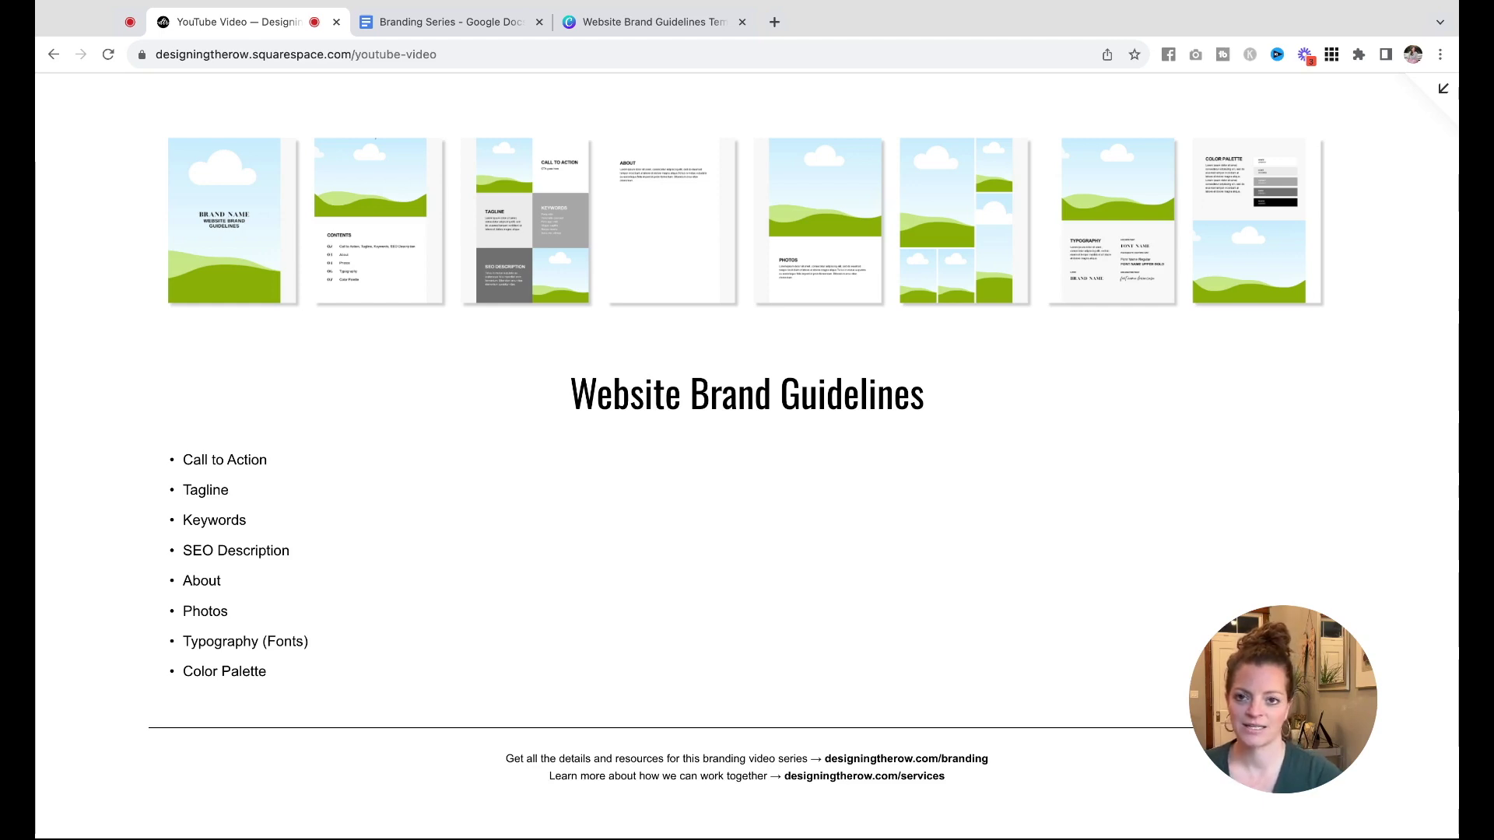
pyautogui.click(601, 23)
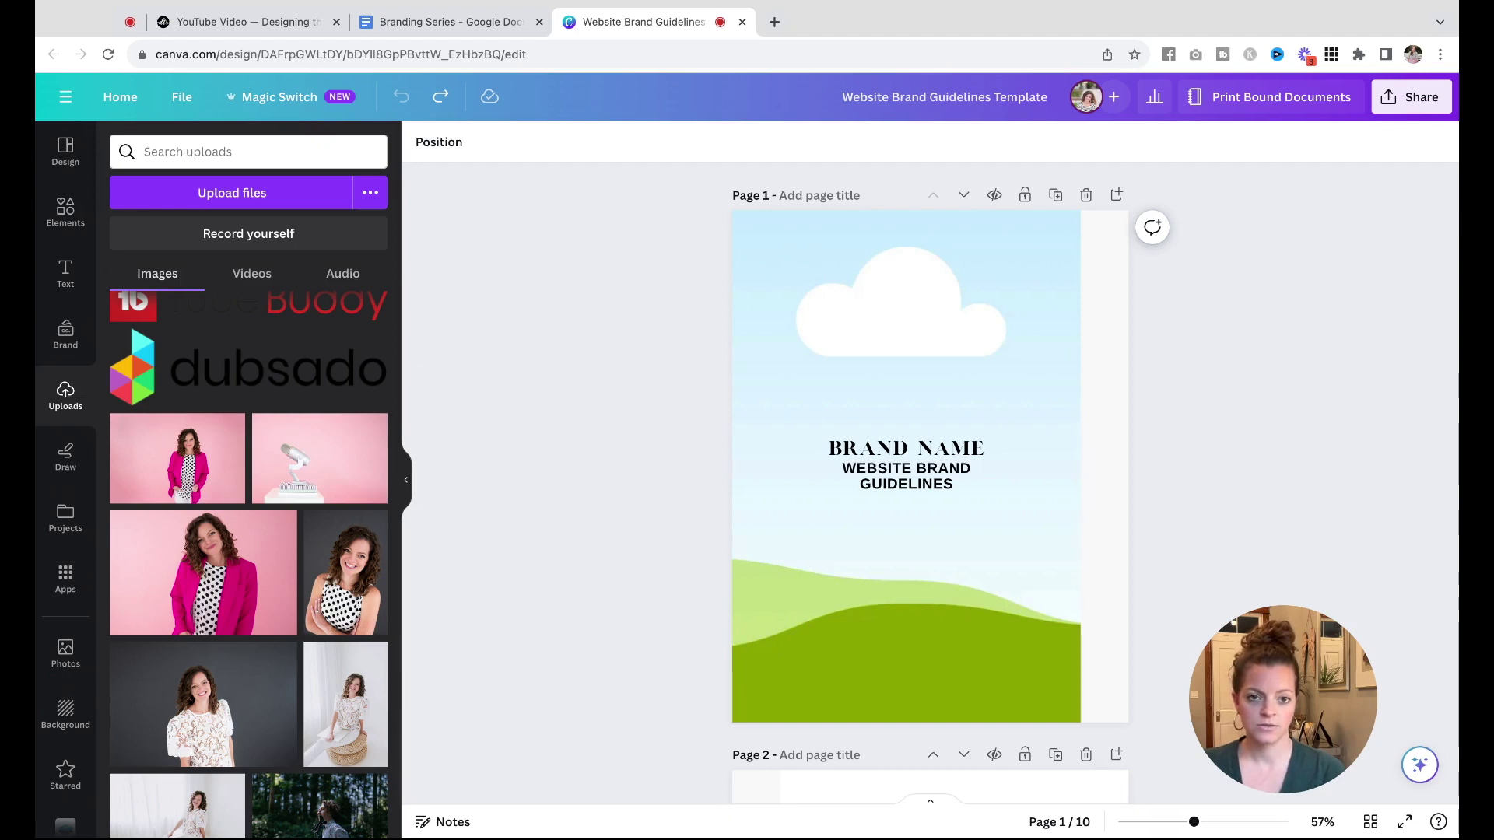
pyautogui.click(967, 455)
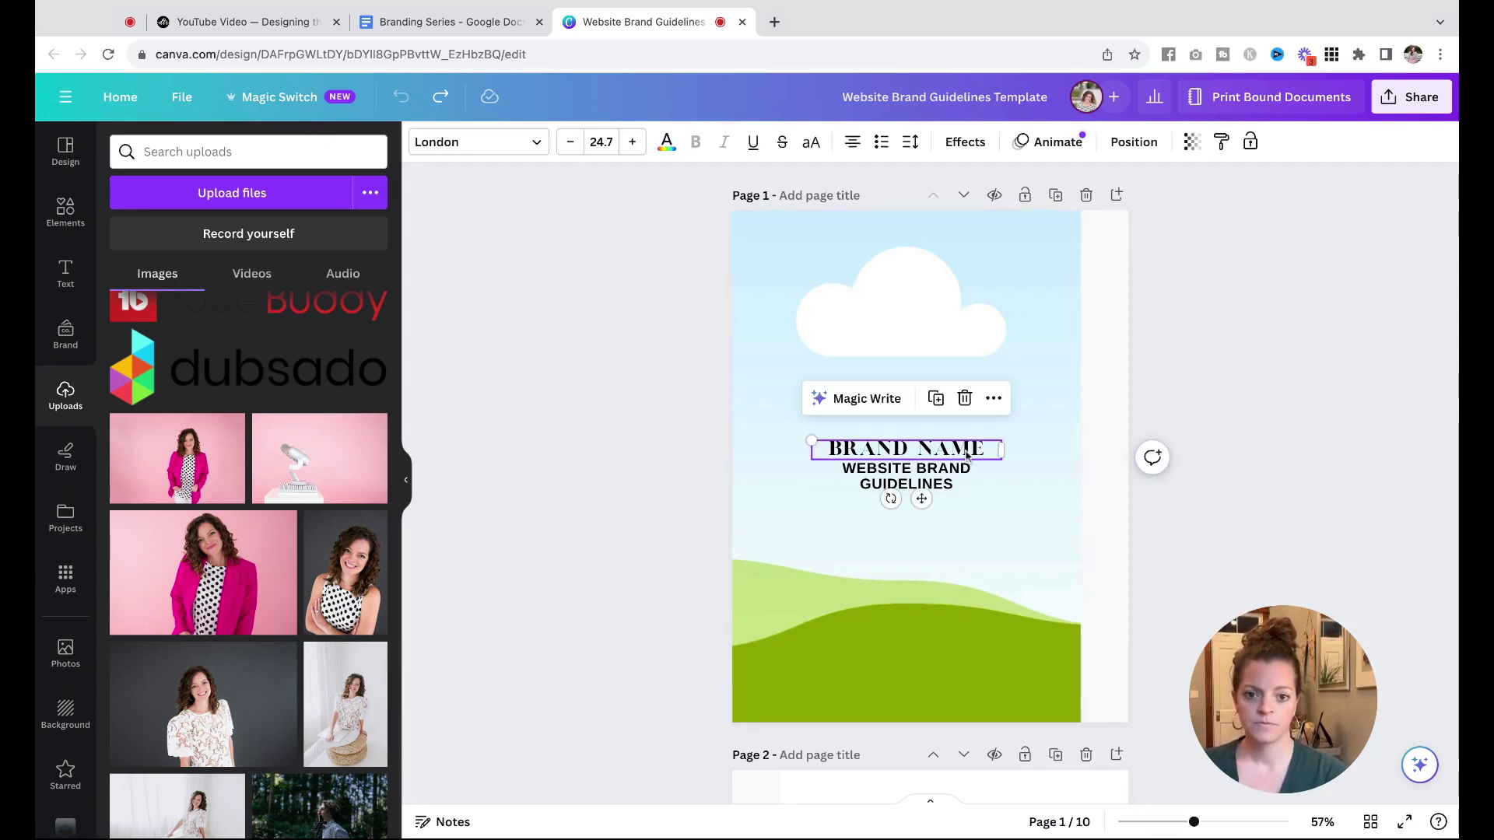
# - Change the Brand Name heading font to Oswald and replace London with Oswald across the design
pyautogui.click(490, 143)
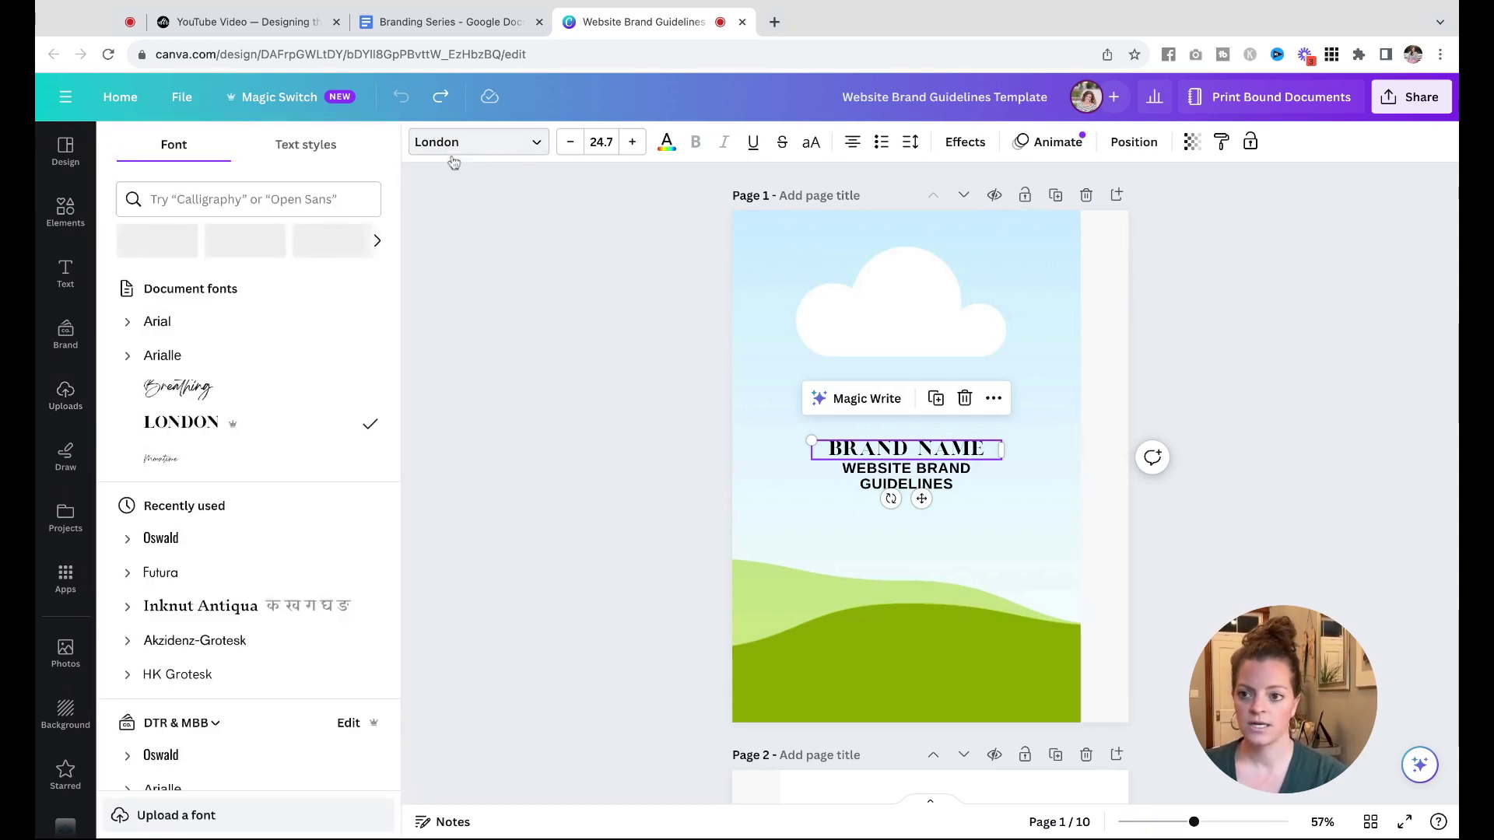
pyautogui.click(169, 540)
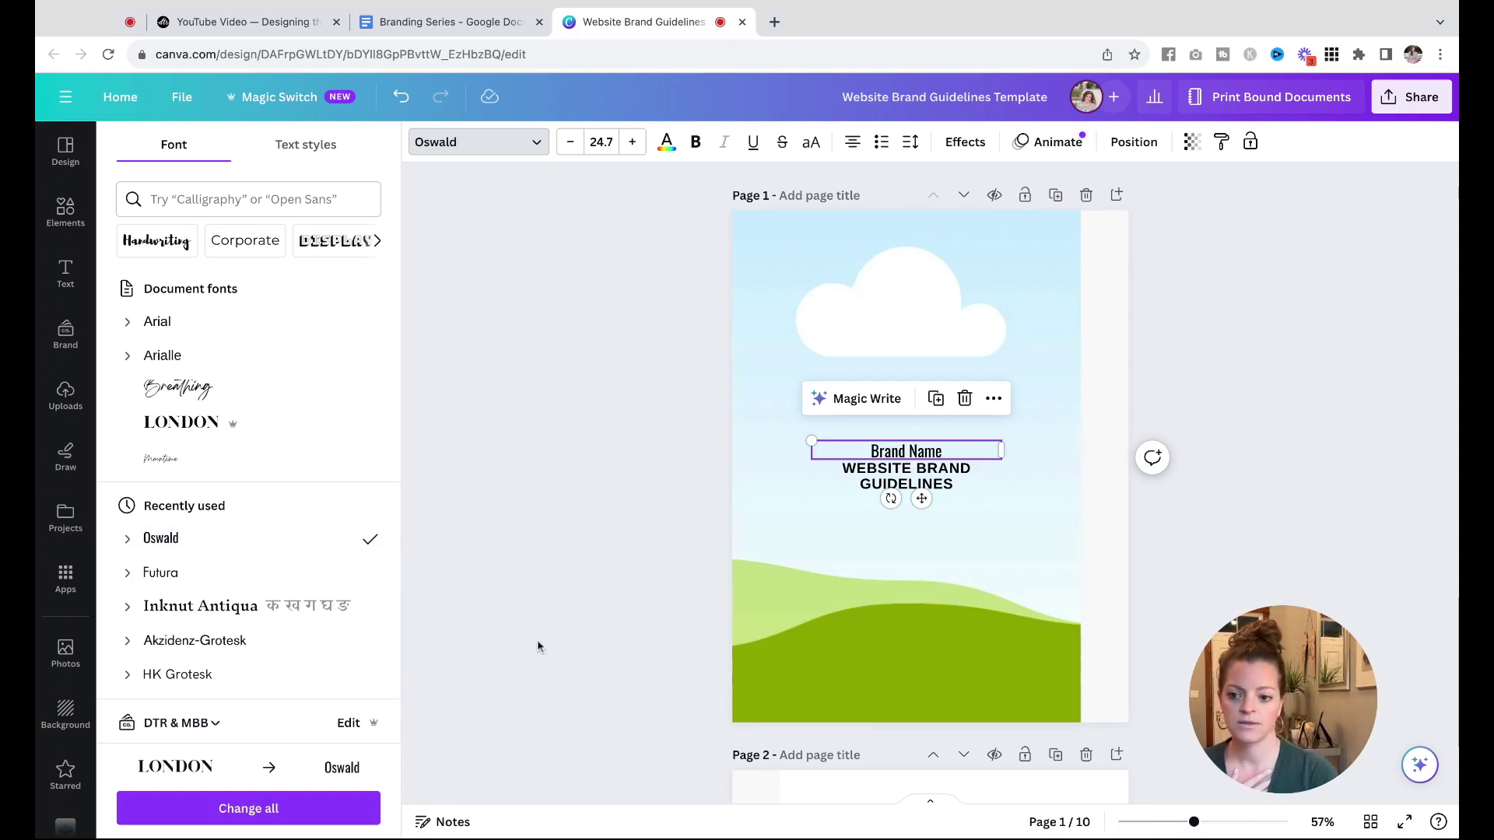
pyautogui.click(250, 811)
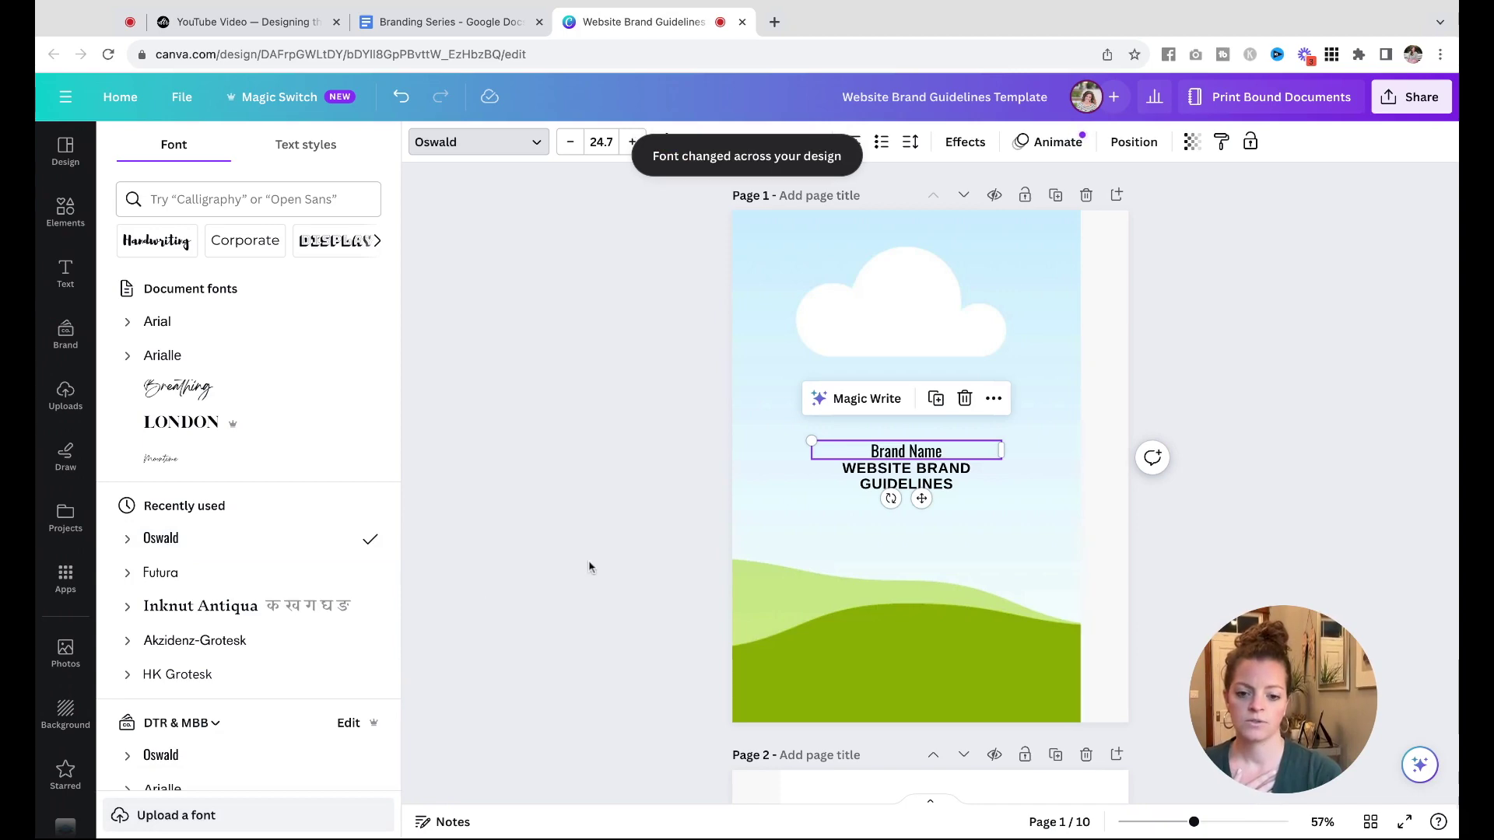
pyautogui.scroll(-15, 590, 566)
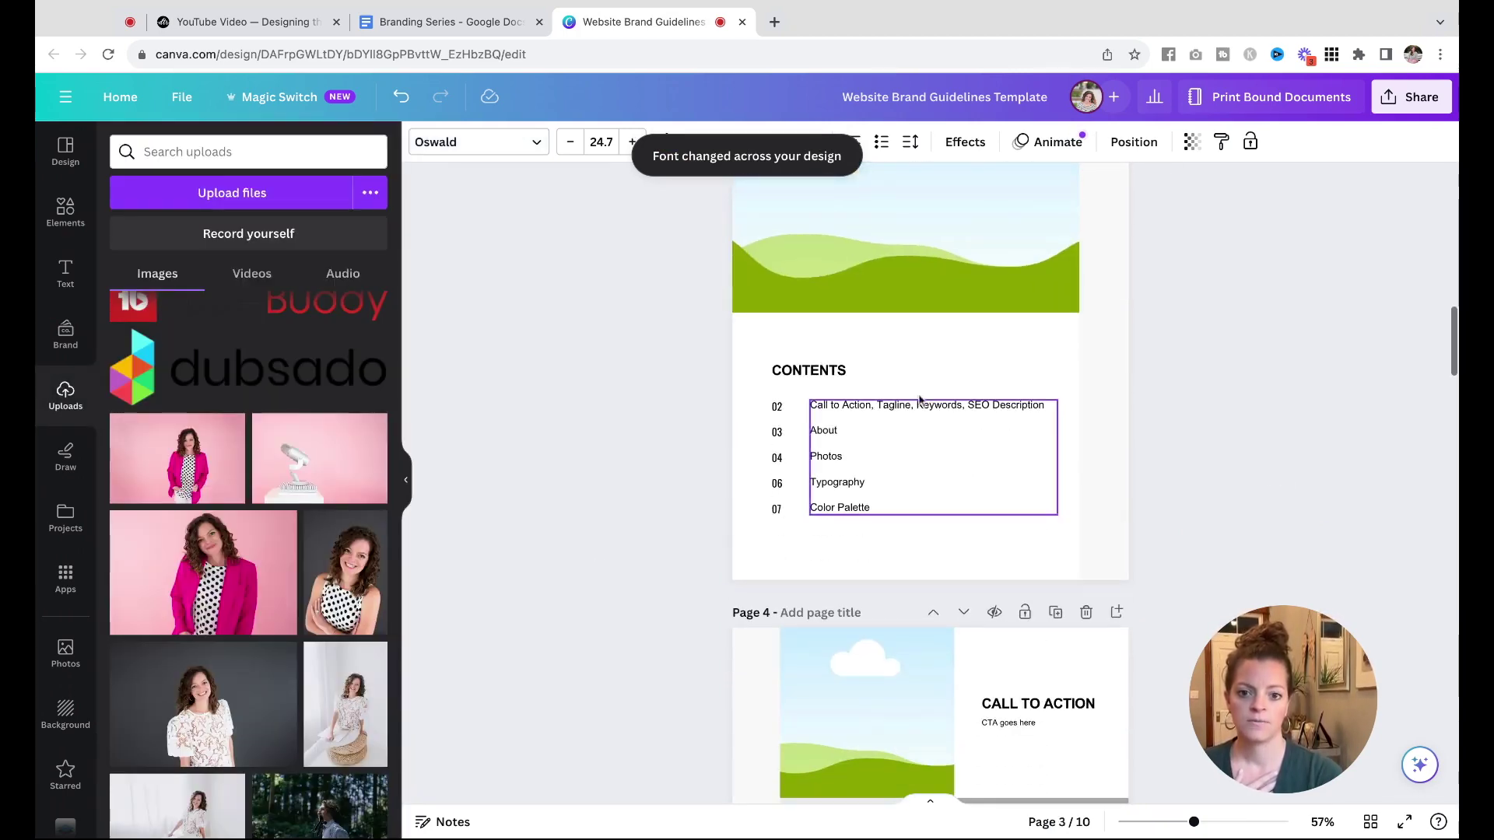
pyautogui.scroll(-8, 787, 684)
pyautogui.scroll(12, 787, 683)
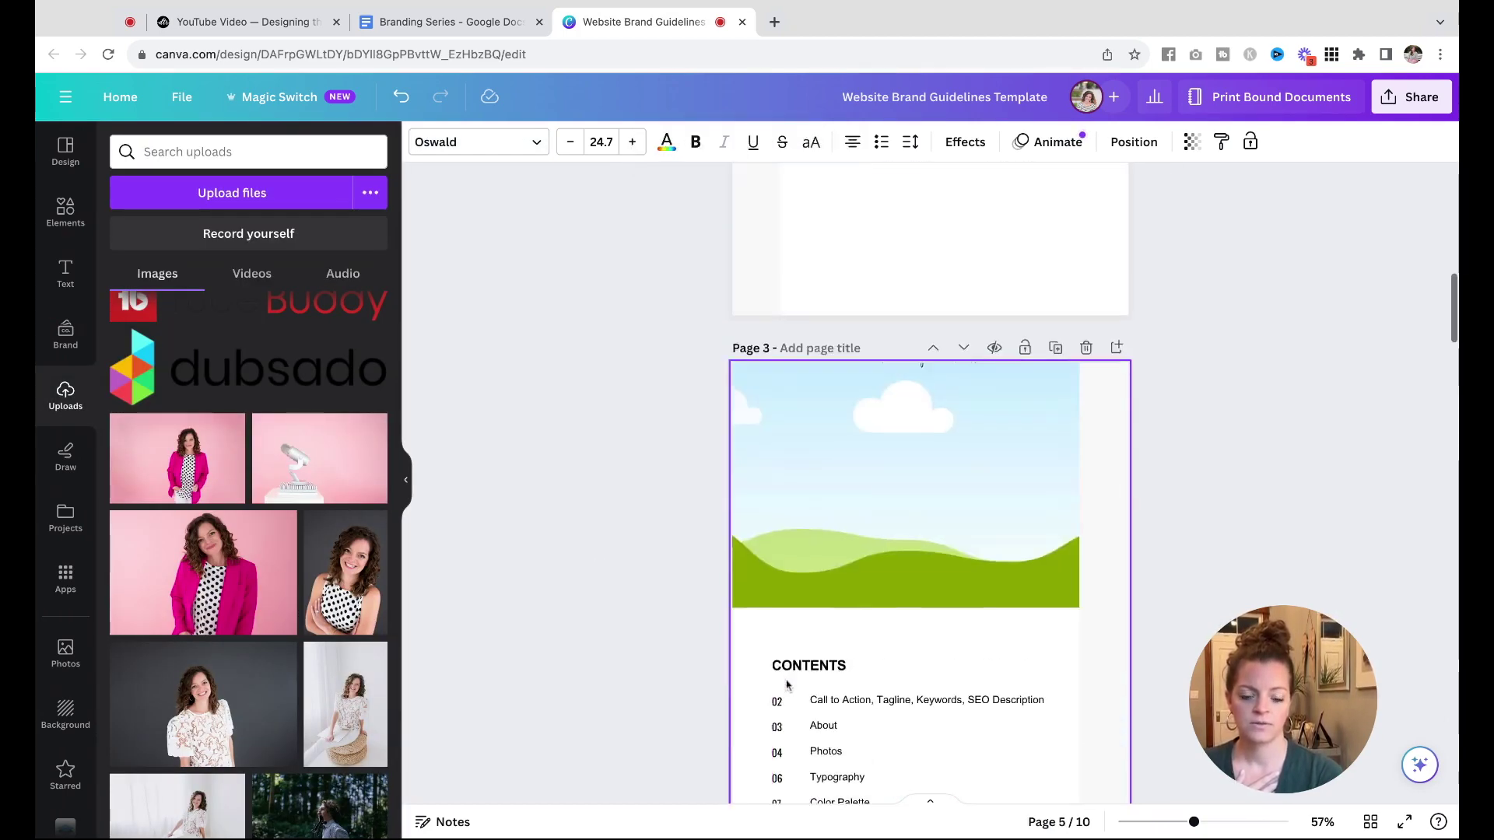
pyautogui.scroll(10, 787, 684)
# - Turn off uppercase and bold on the 'Website Brand Guidelines' subtitle
pyautogui.click(909, 391)
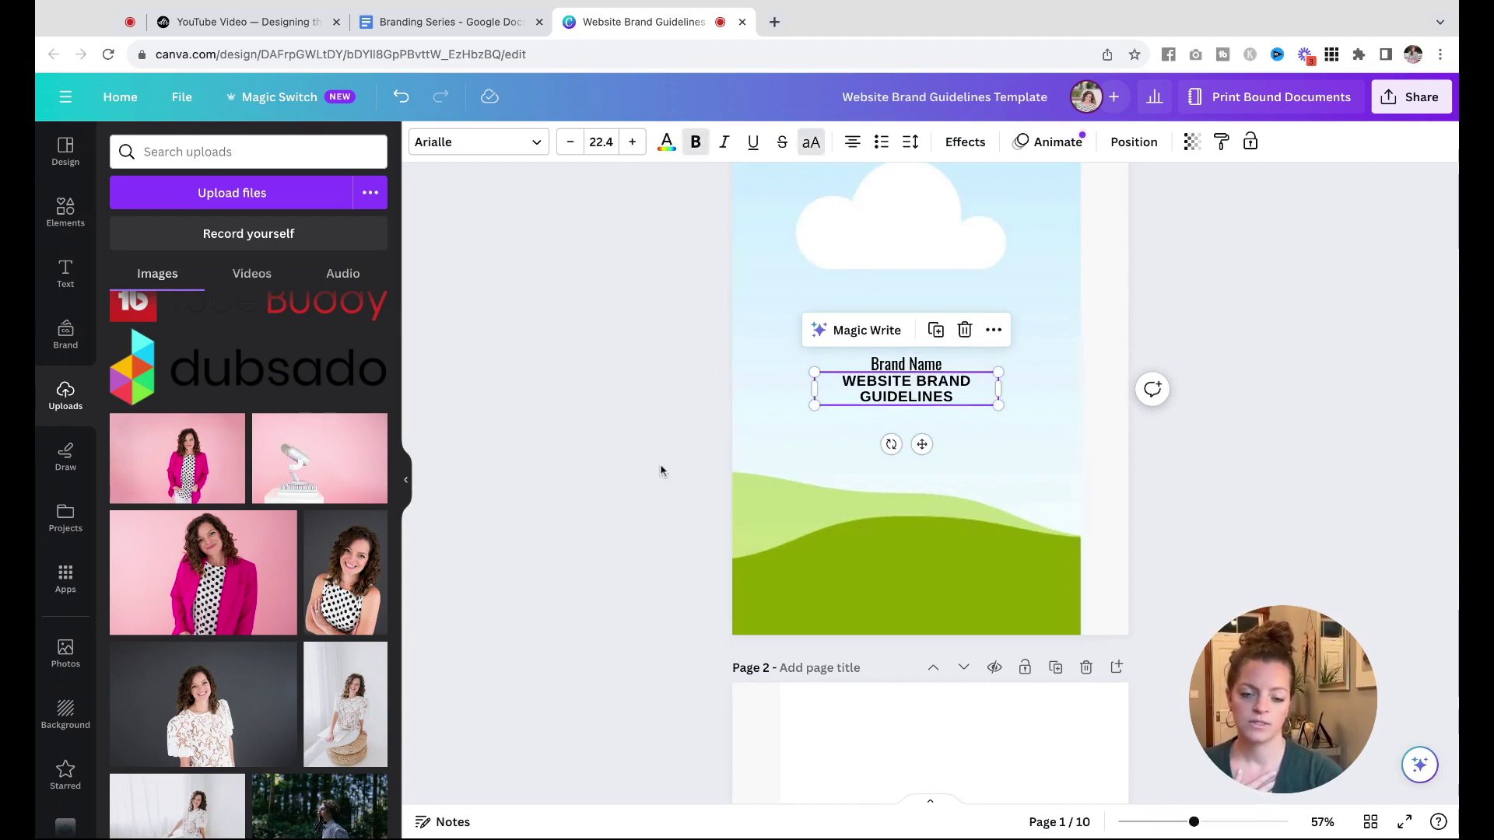
pyautogui.doubleClick(922, 399)
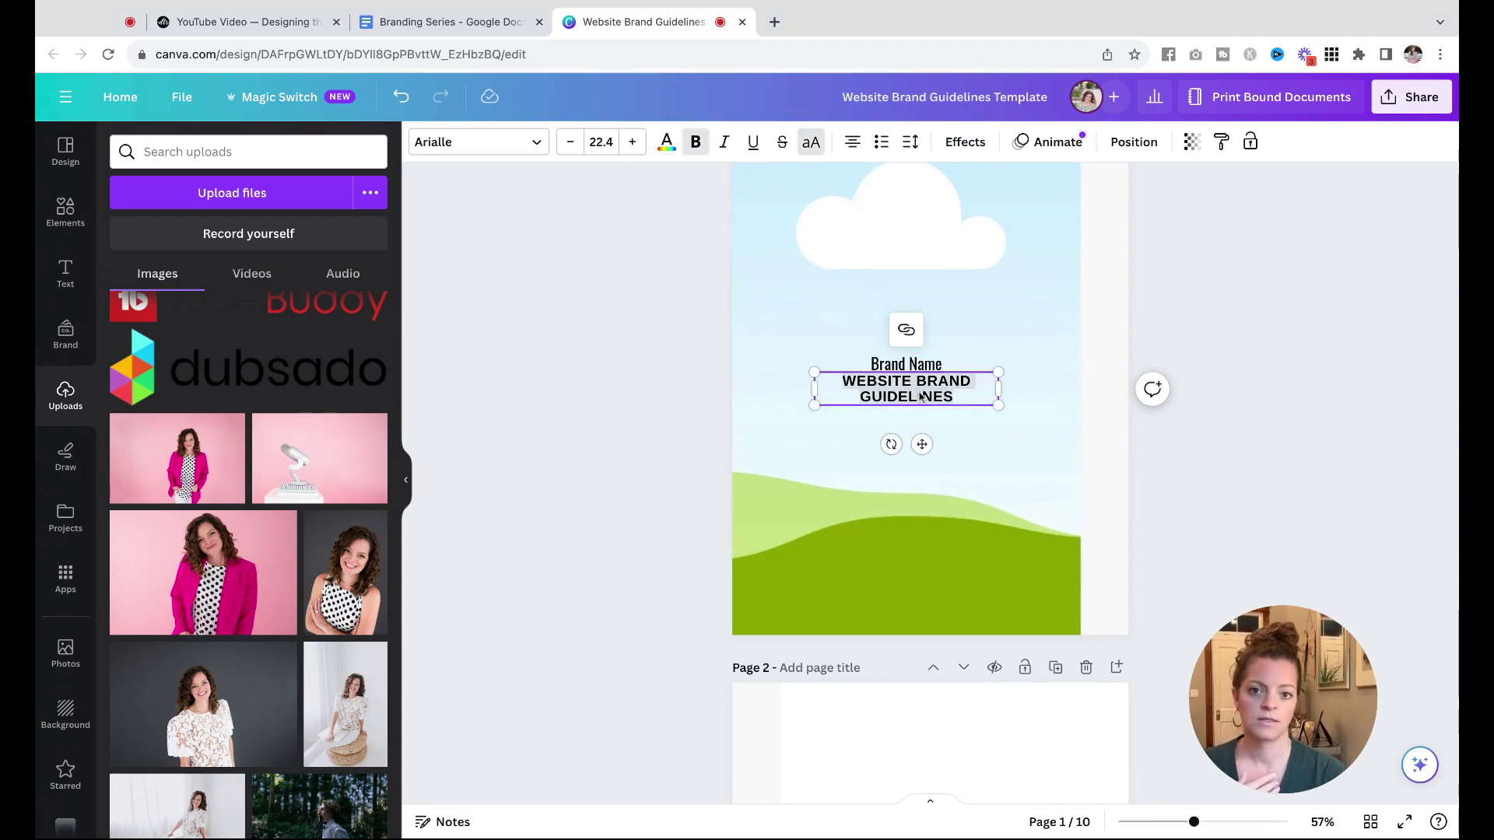
pyautogui.click(811, 144)
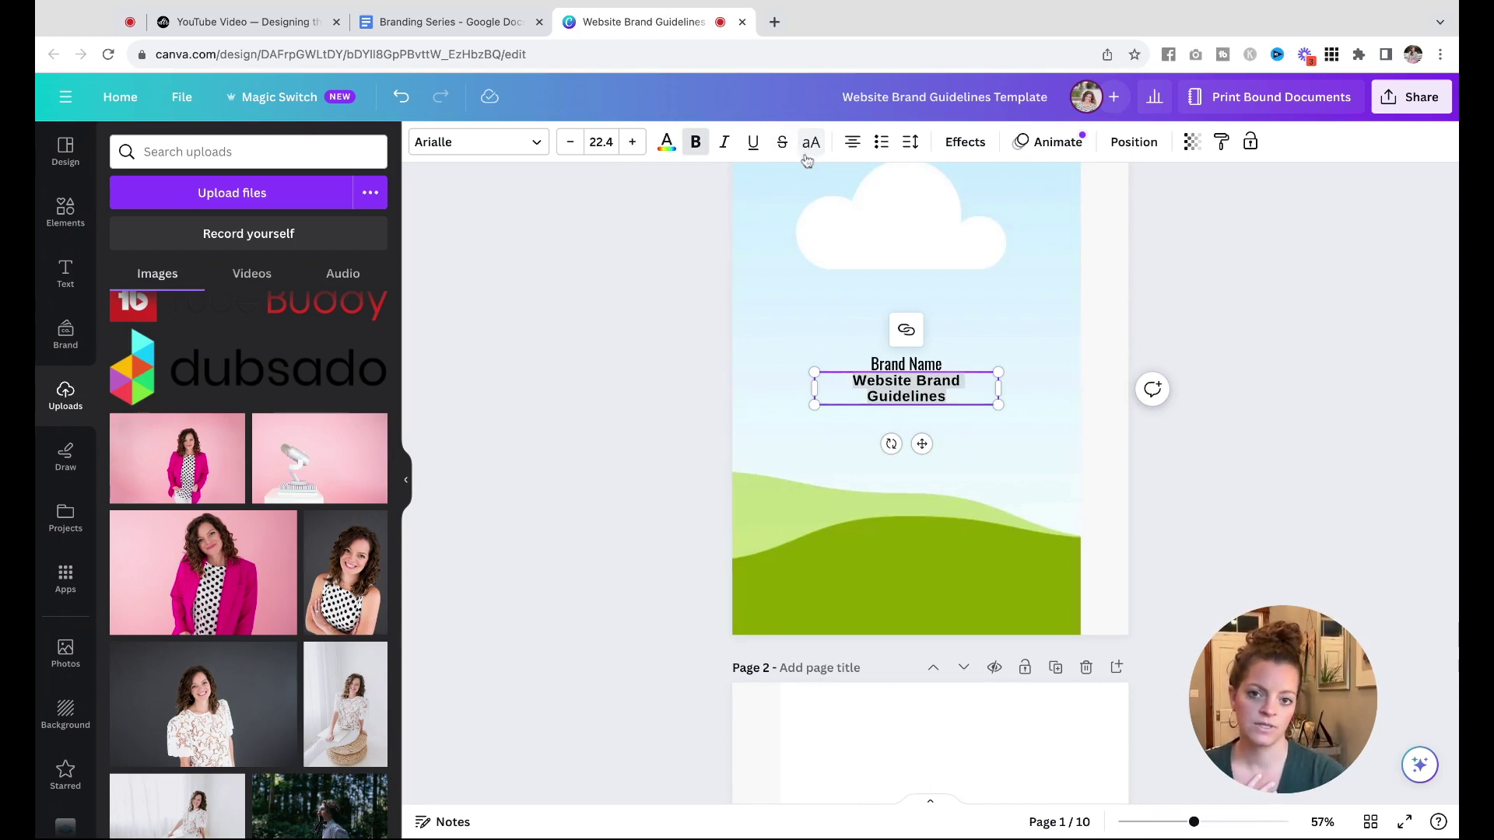
pyautogui.click(695, 141)
pyautogui.click(627, 522)
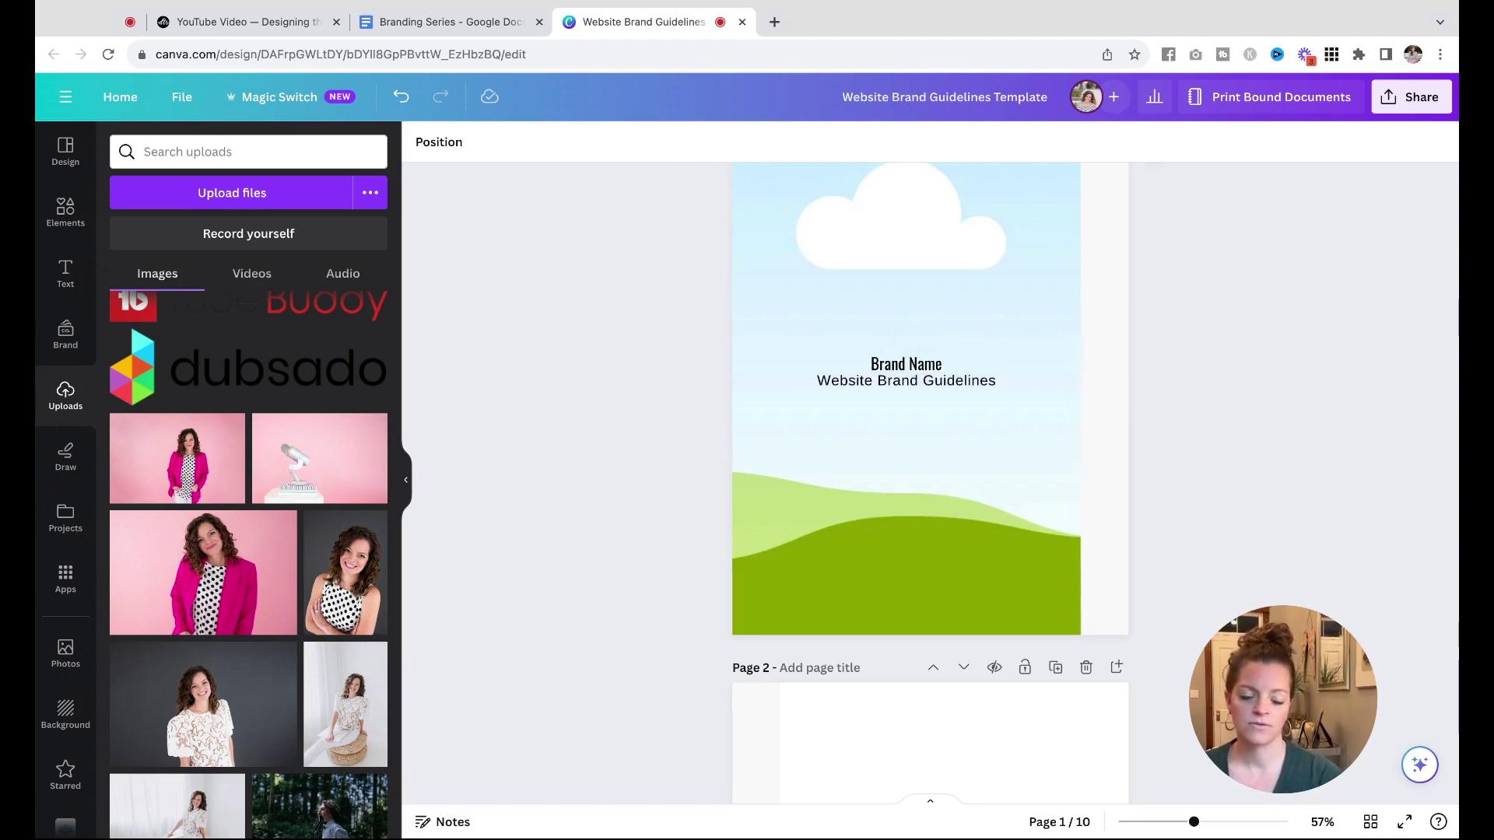
pyautogui.scroll(-15, 929, 482)
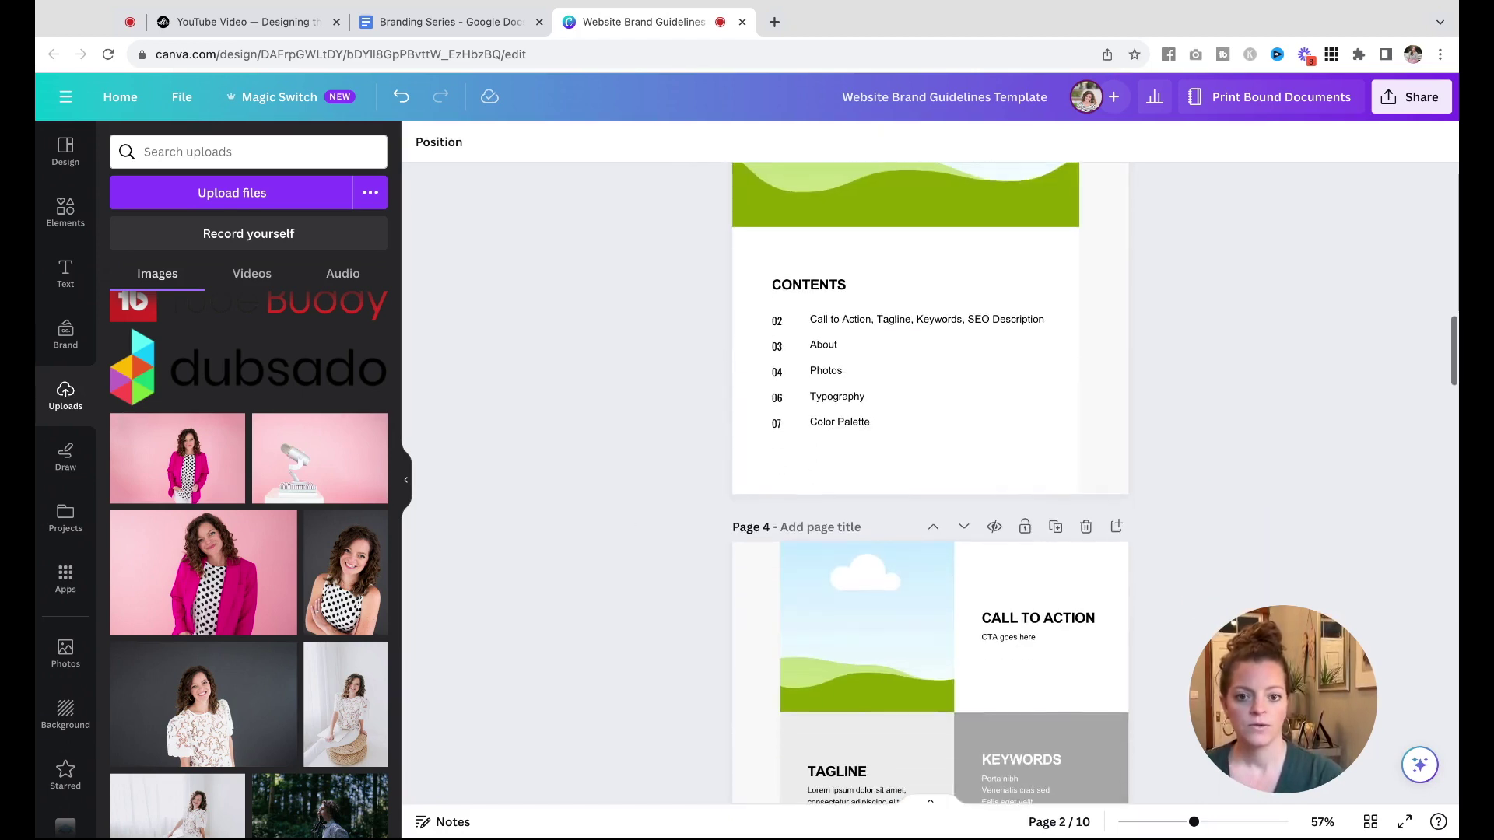
# - Check the font of the Contents page numbers and look through the following pages
pyautogui.scroll(-7, 650, 503)
pyautogui.scroll(6, 650, 503)
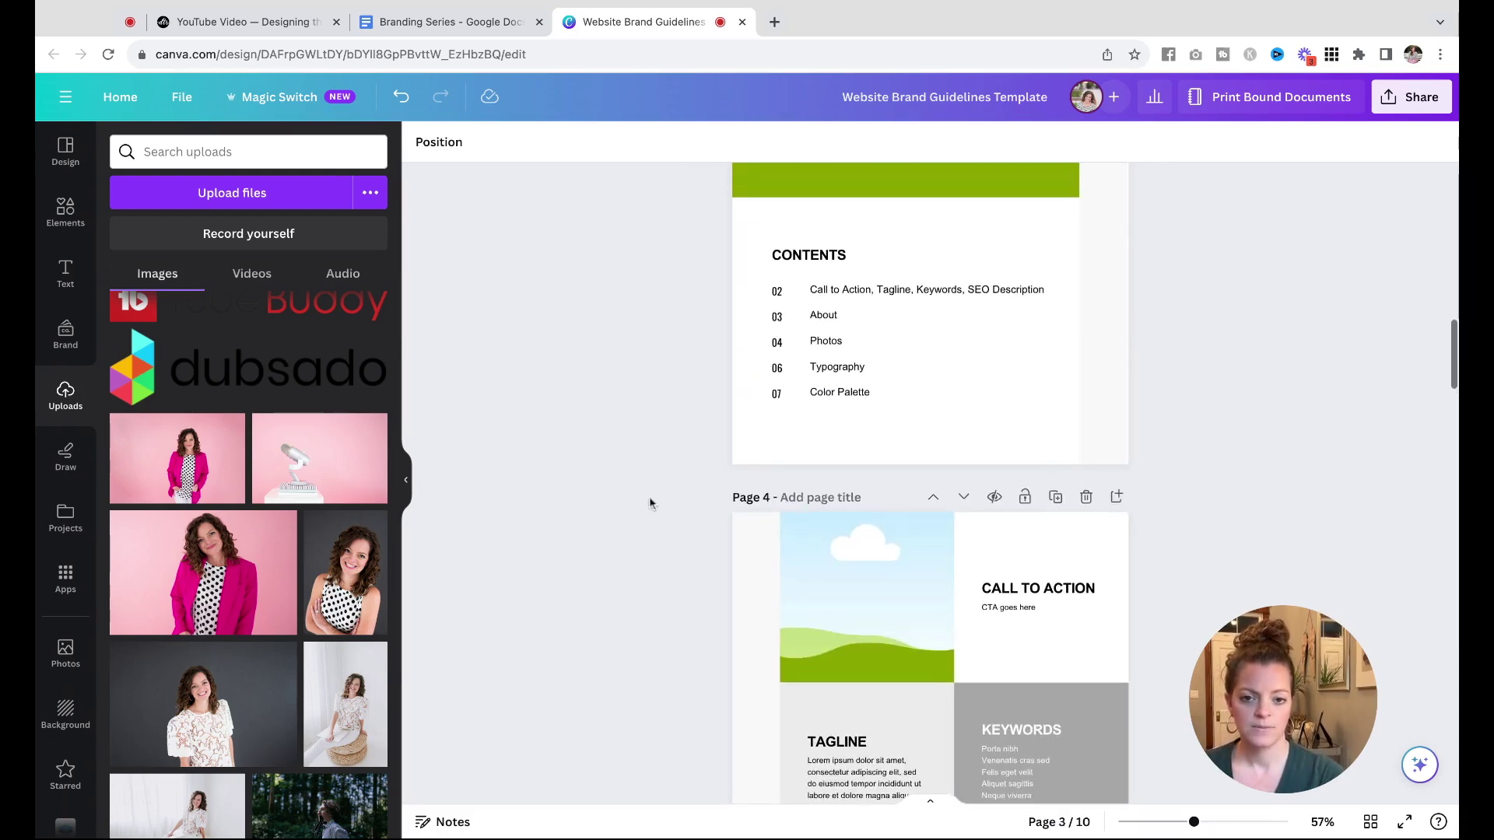
pyautogui.click(782, 319)
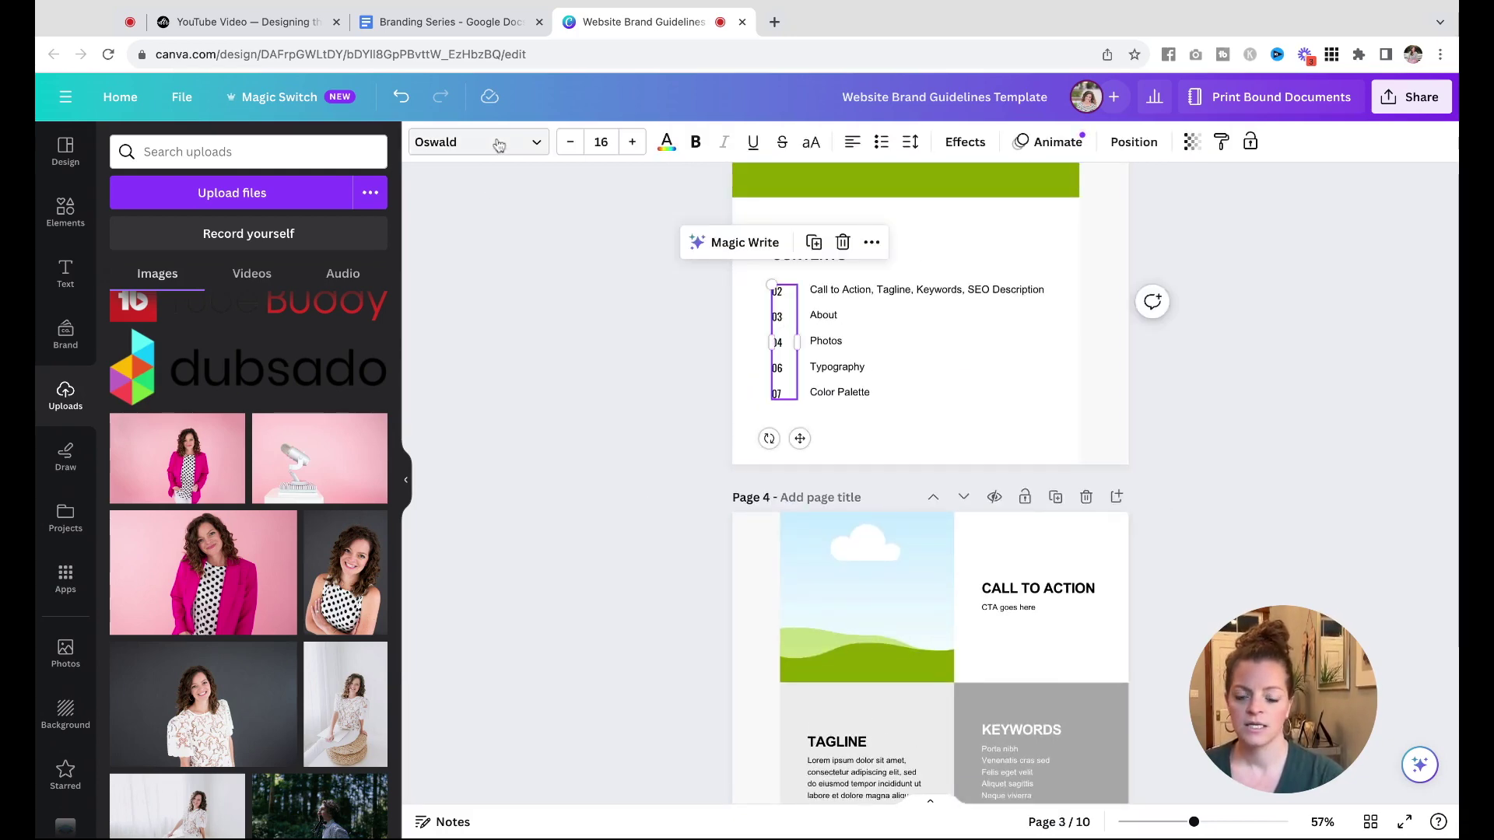
pyautogui.click(532, 326)
pyautogui.scroll(-15, 533, 328)
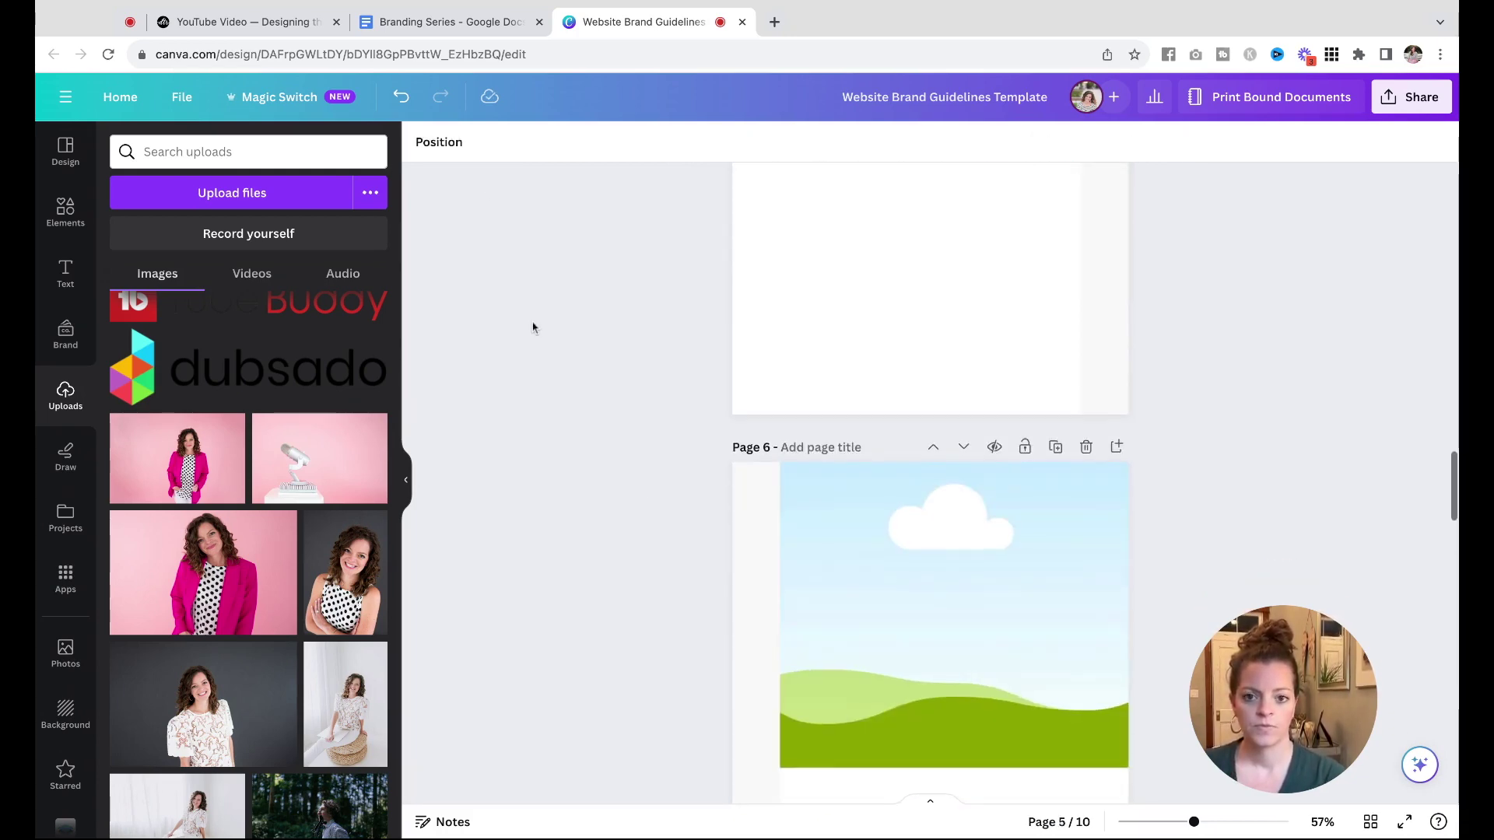
pyautogui.scroll(-8, 533, 327)
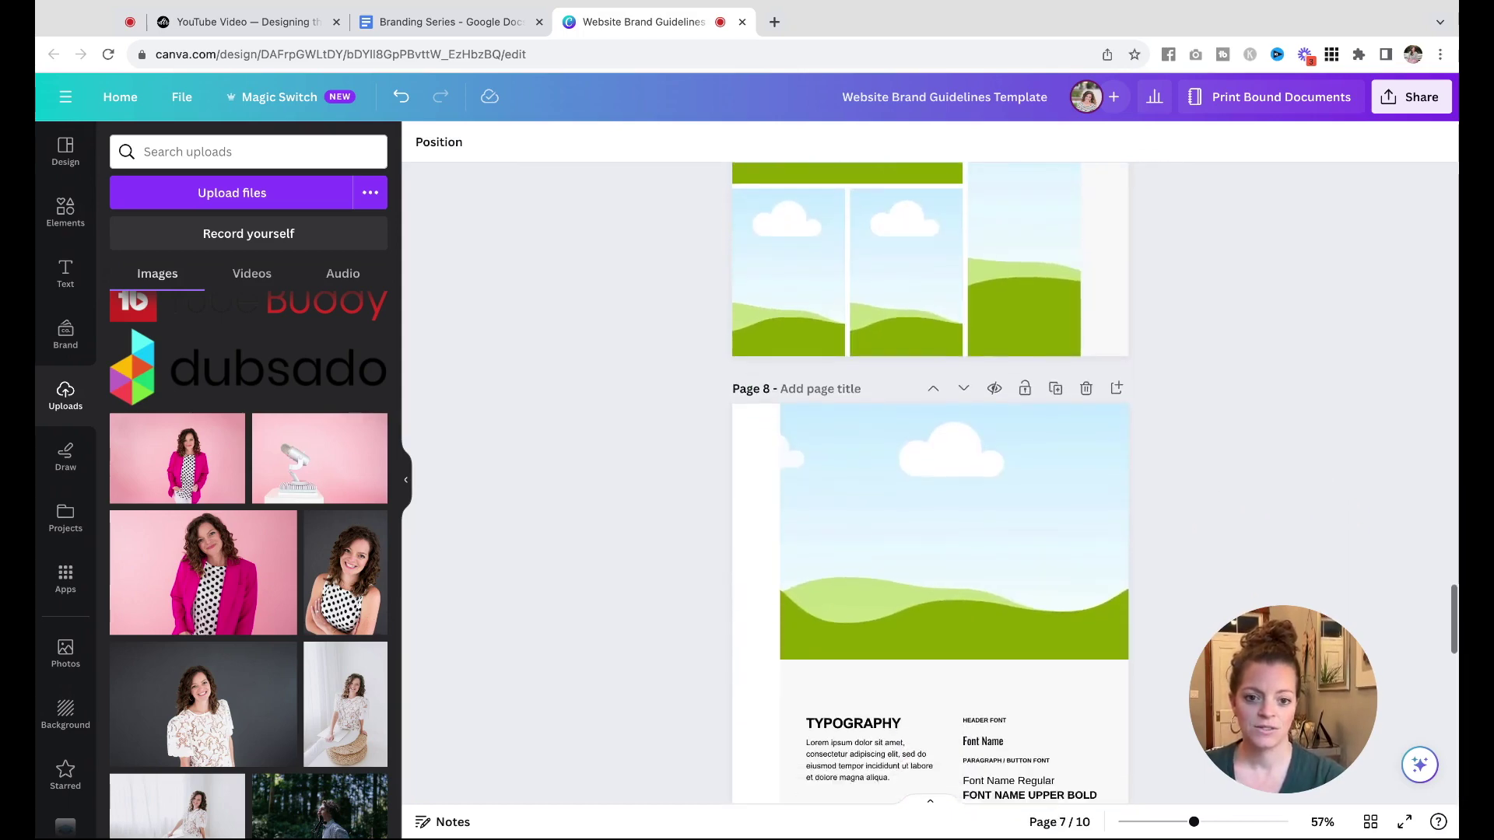
pyautogui.scroll(-4, 533, 327)
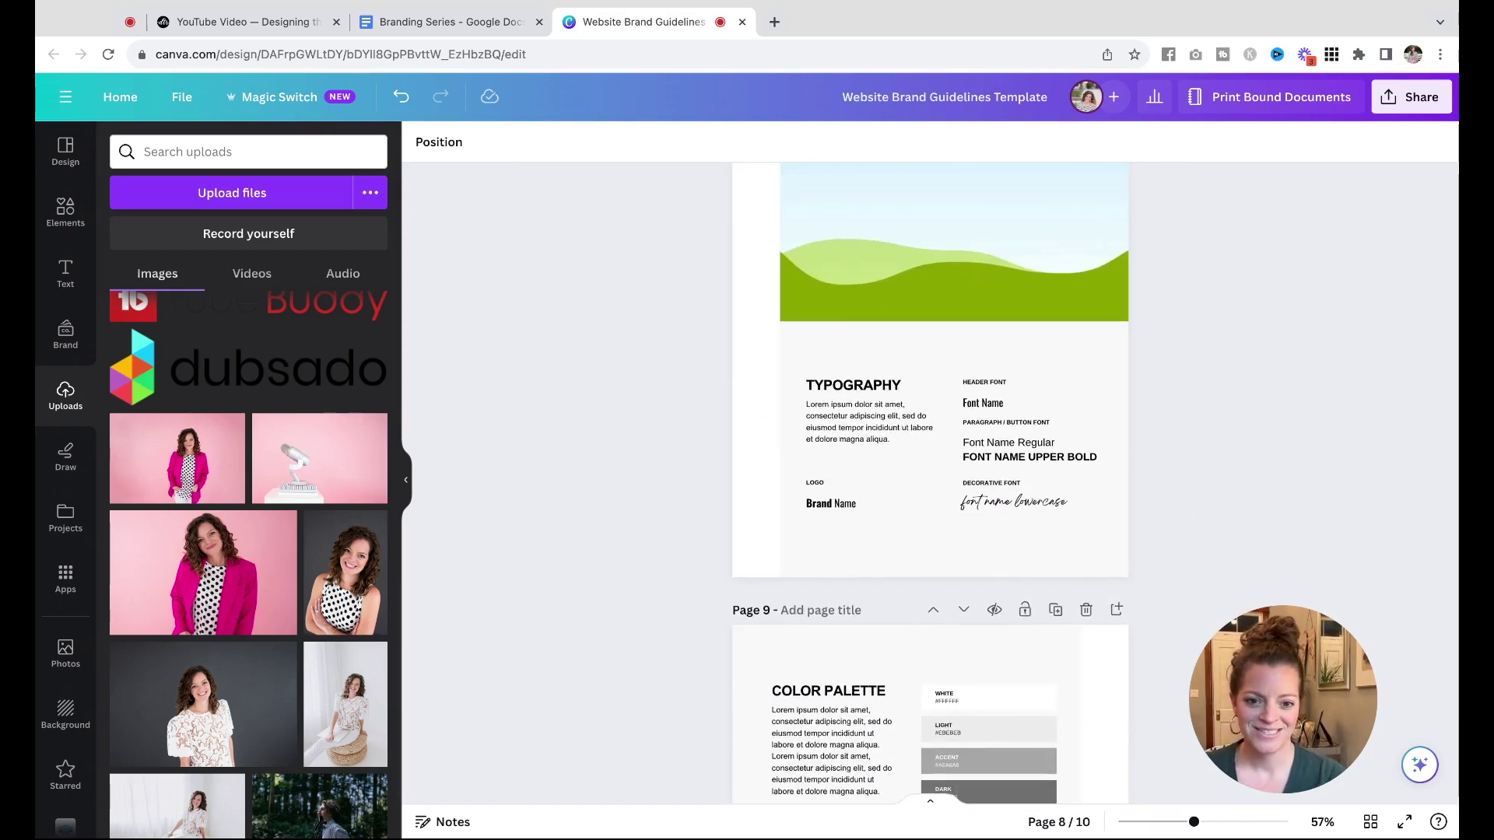
pyautogui.scroll(-10, 533, 326)
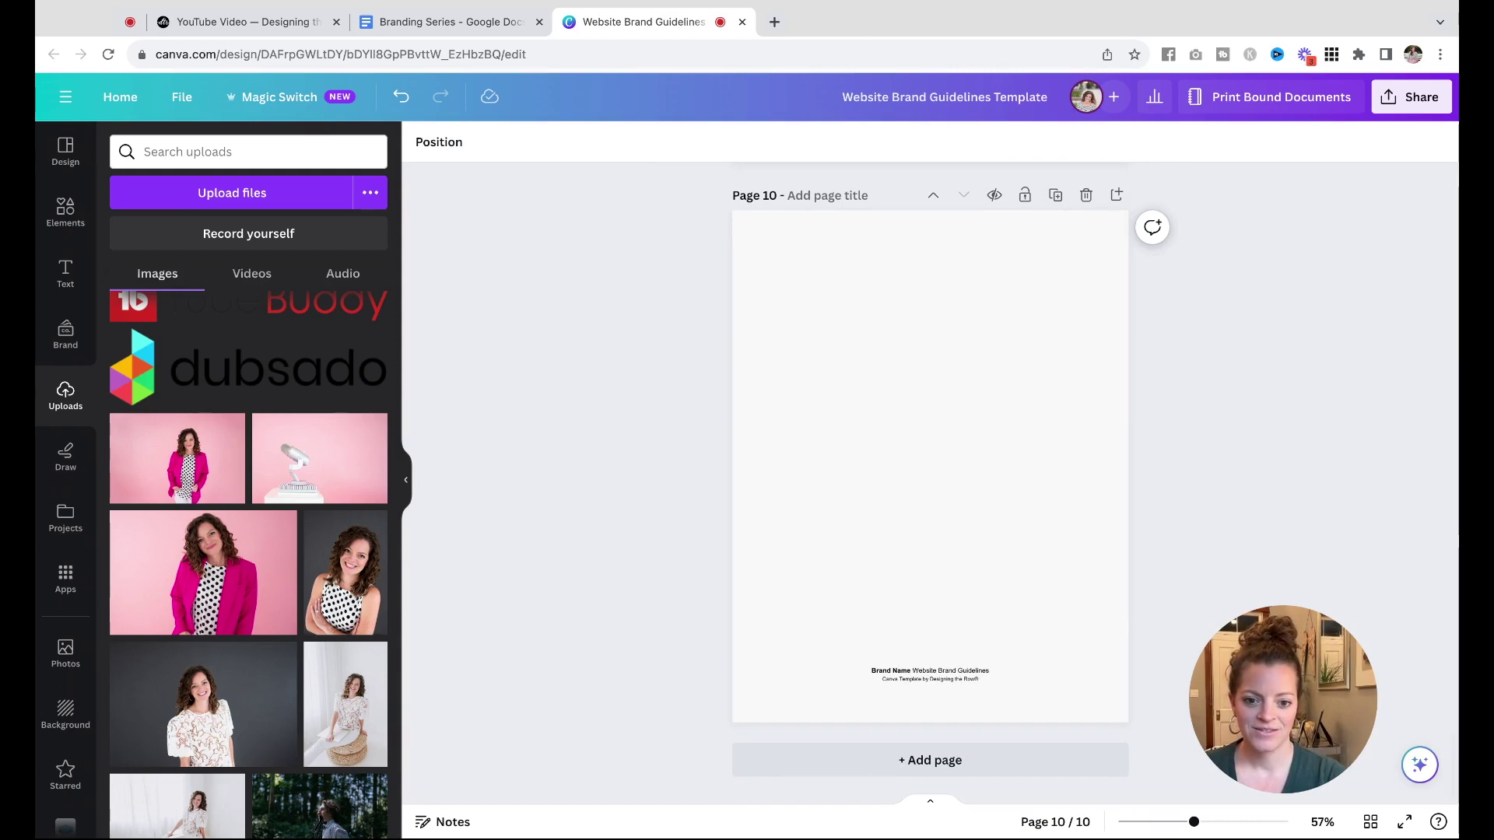
pyautogui.scroll(20, 930, 483)
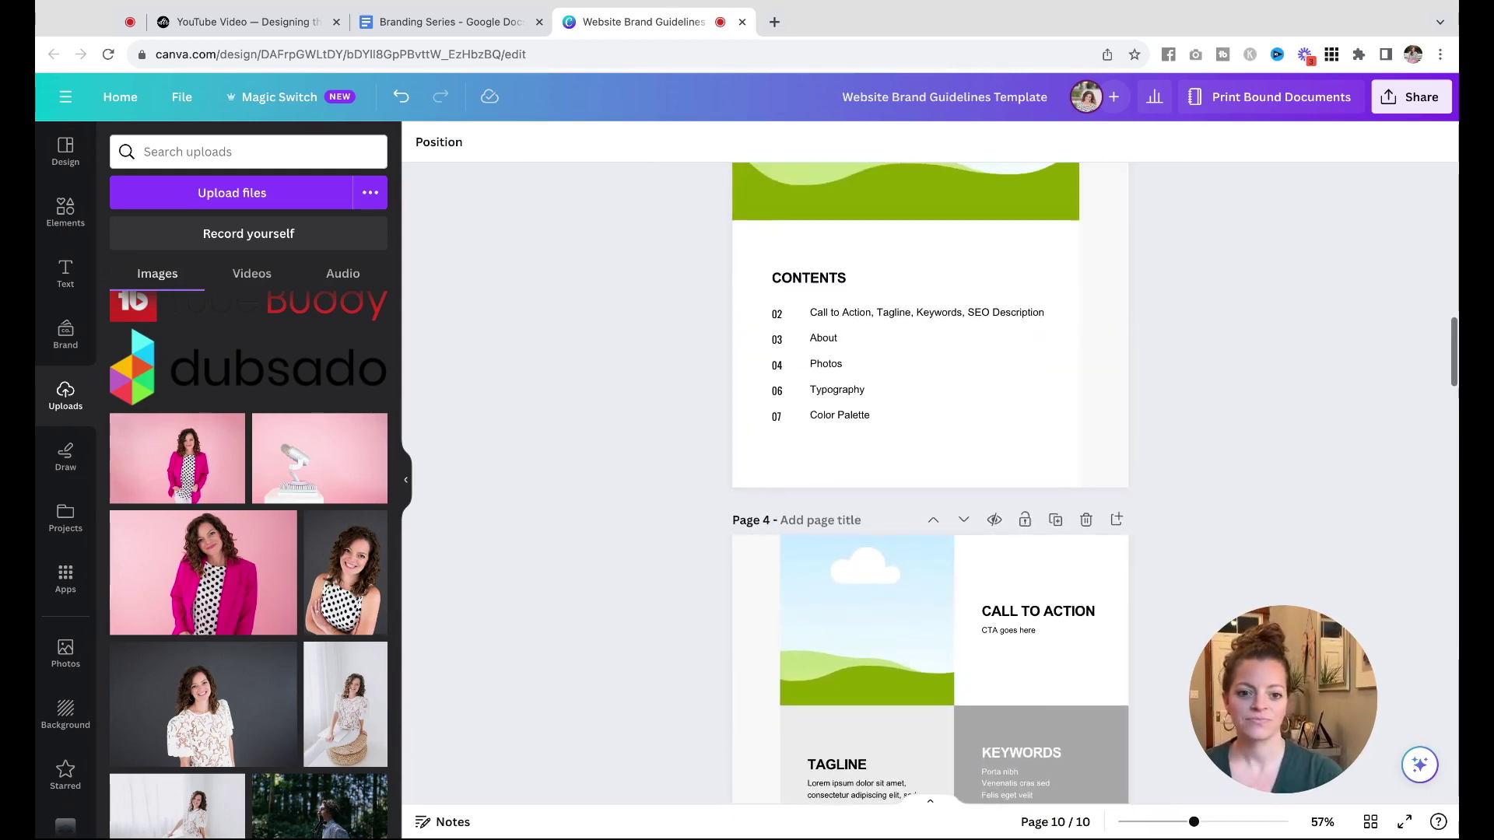
# - Inspect the Call to Action and Keywords text on page 4, then move down to page 9's Color Palette
pyautogui.click(1015, 623)
pyautogui.scroll(-3, 1020, 611)
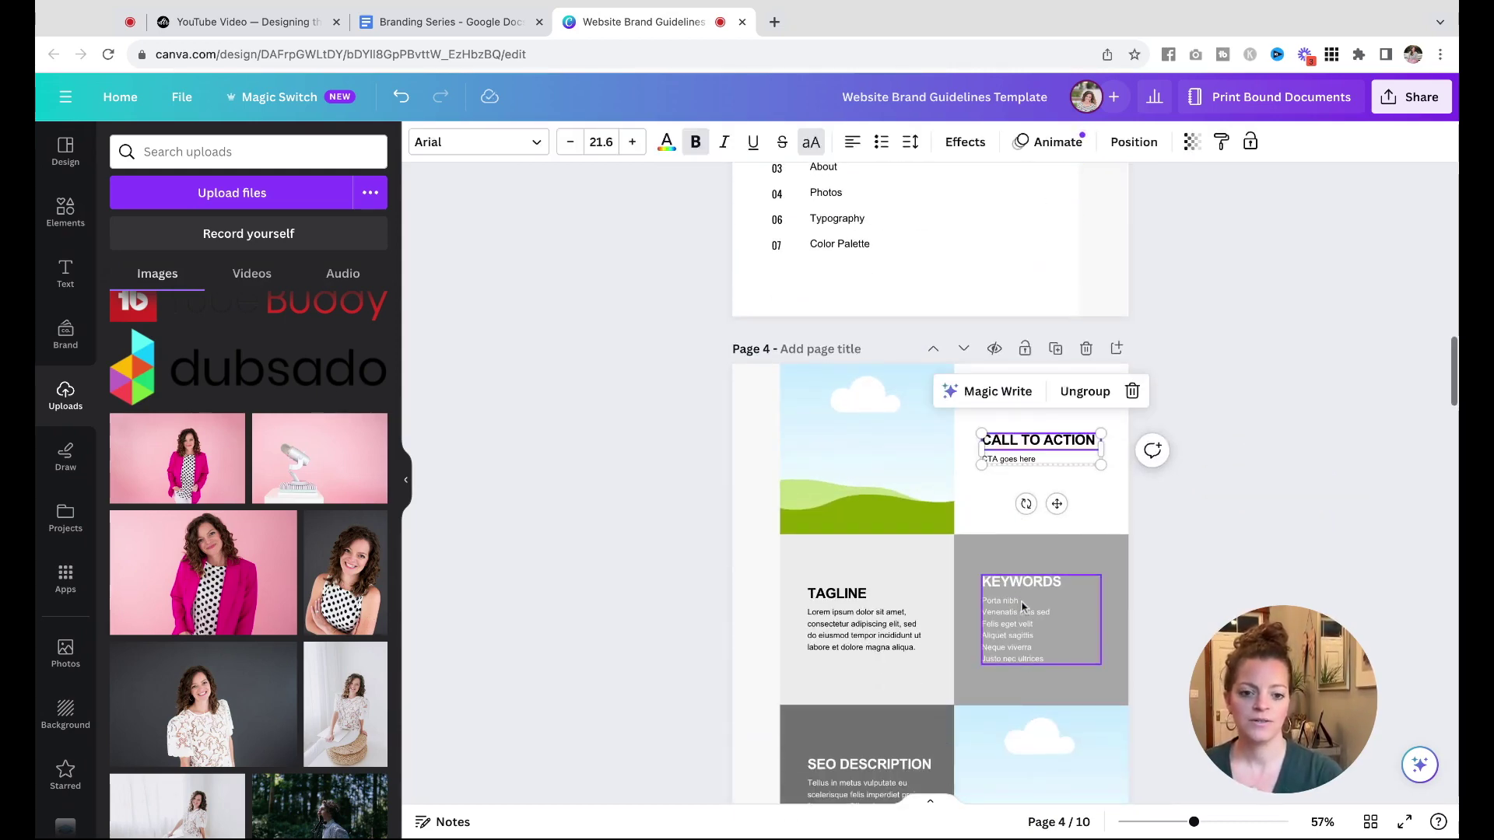
pyautogui.click(1022, 607)
pyautogui.click(634, 604)
pyautogui.scroll(10, 631, 605)
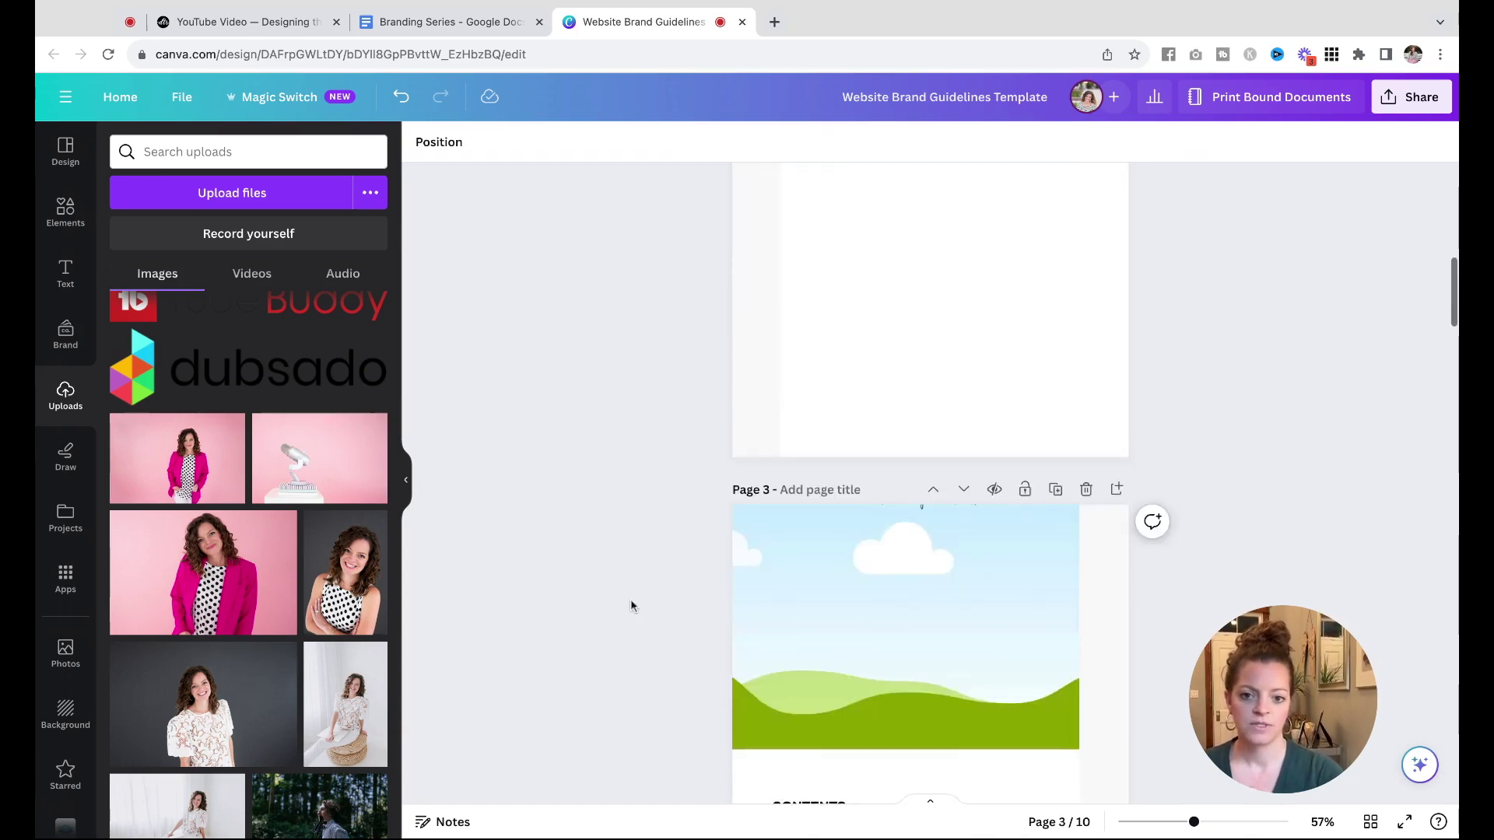
pyautogui.scroll(15, 631, 605)
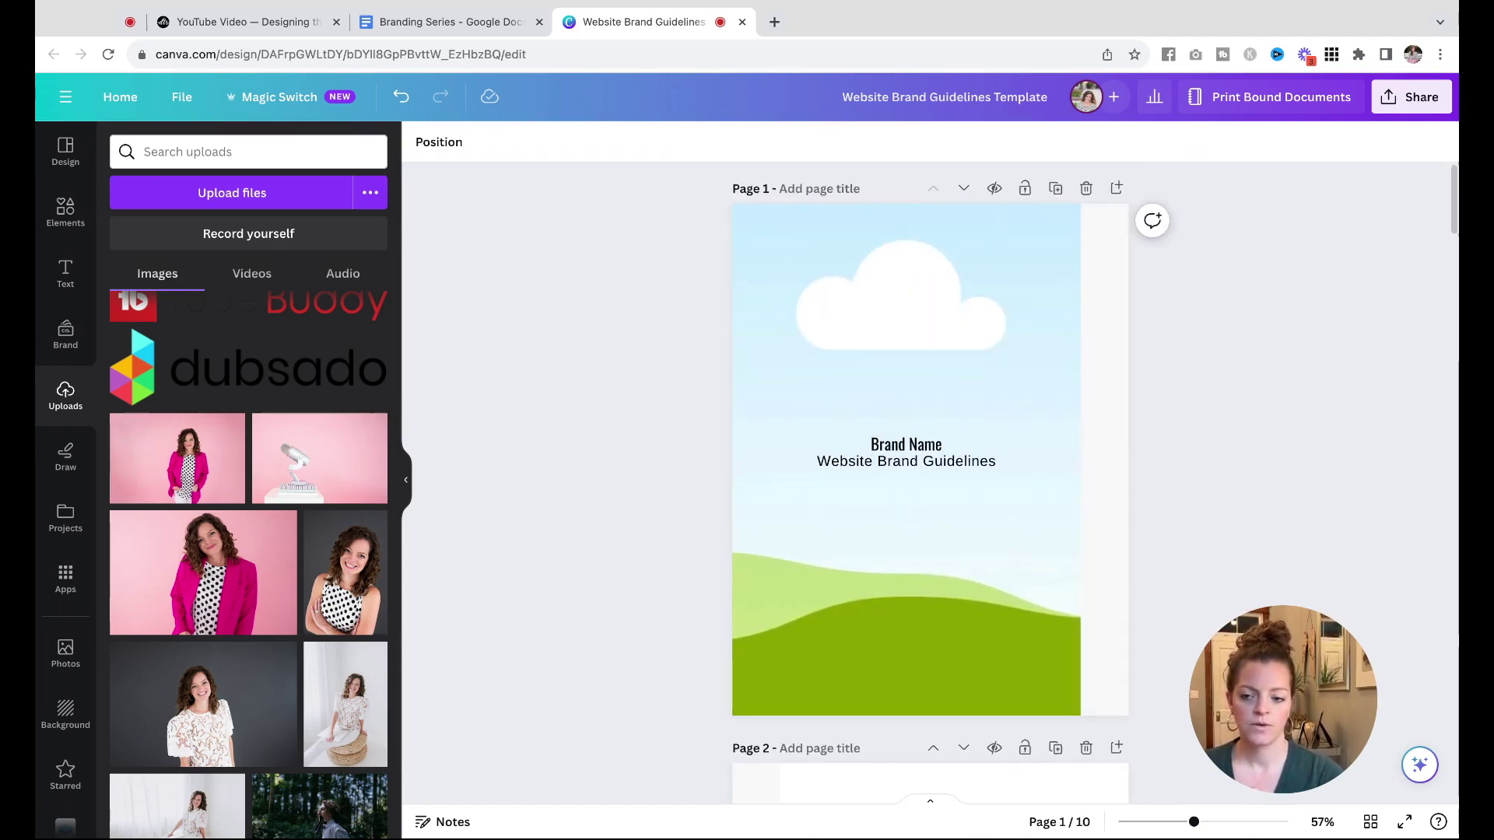
pyautogui.scroll(-20, 930, 482)
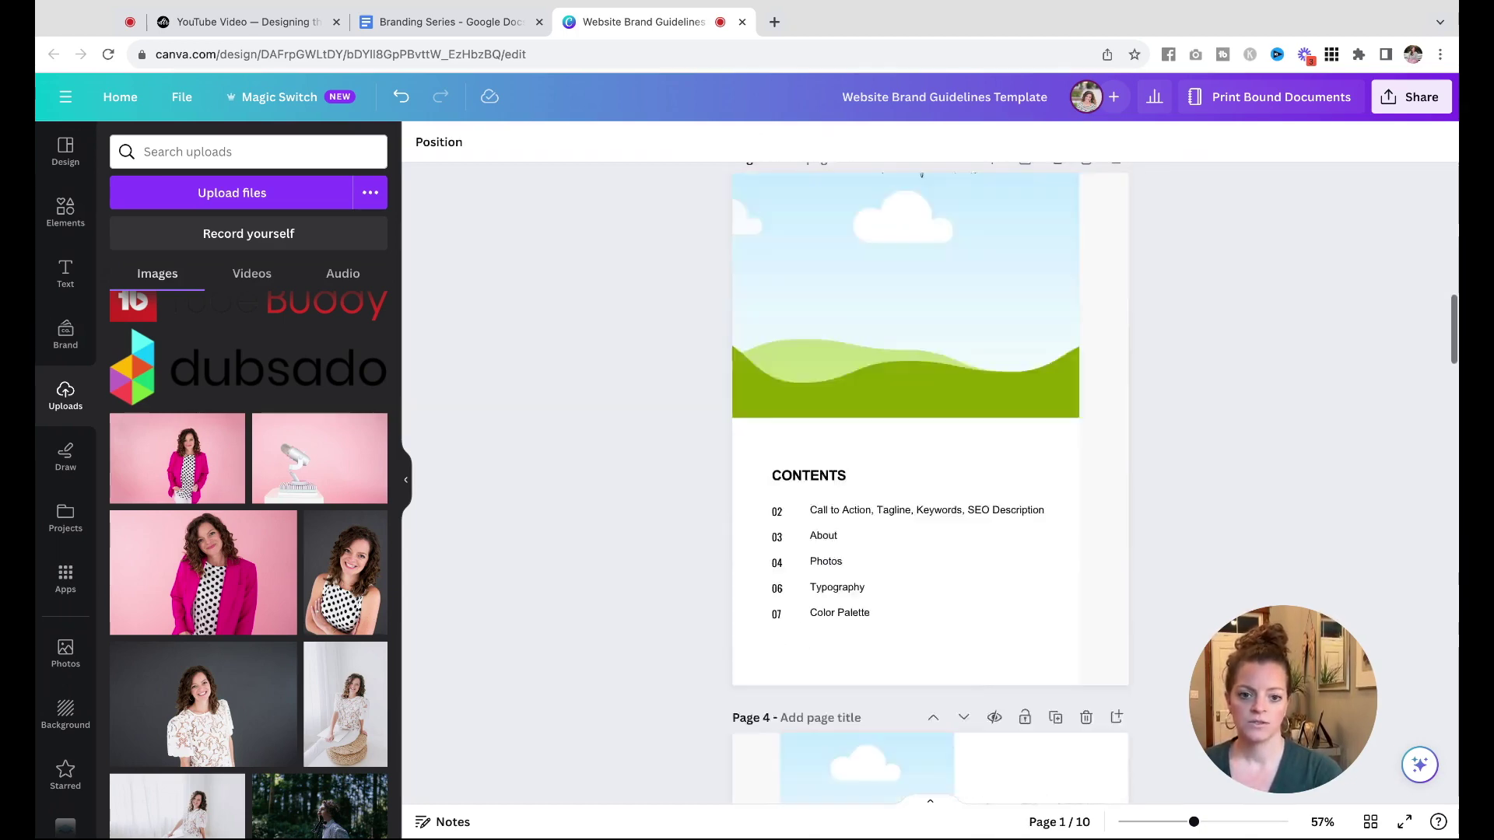
pyautogui.scroll(-10, 930, 482)
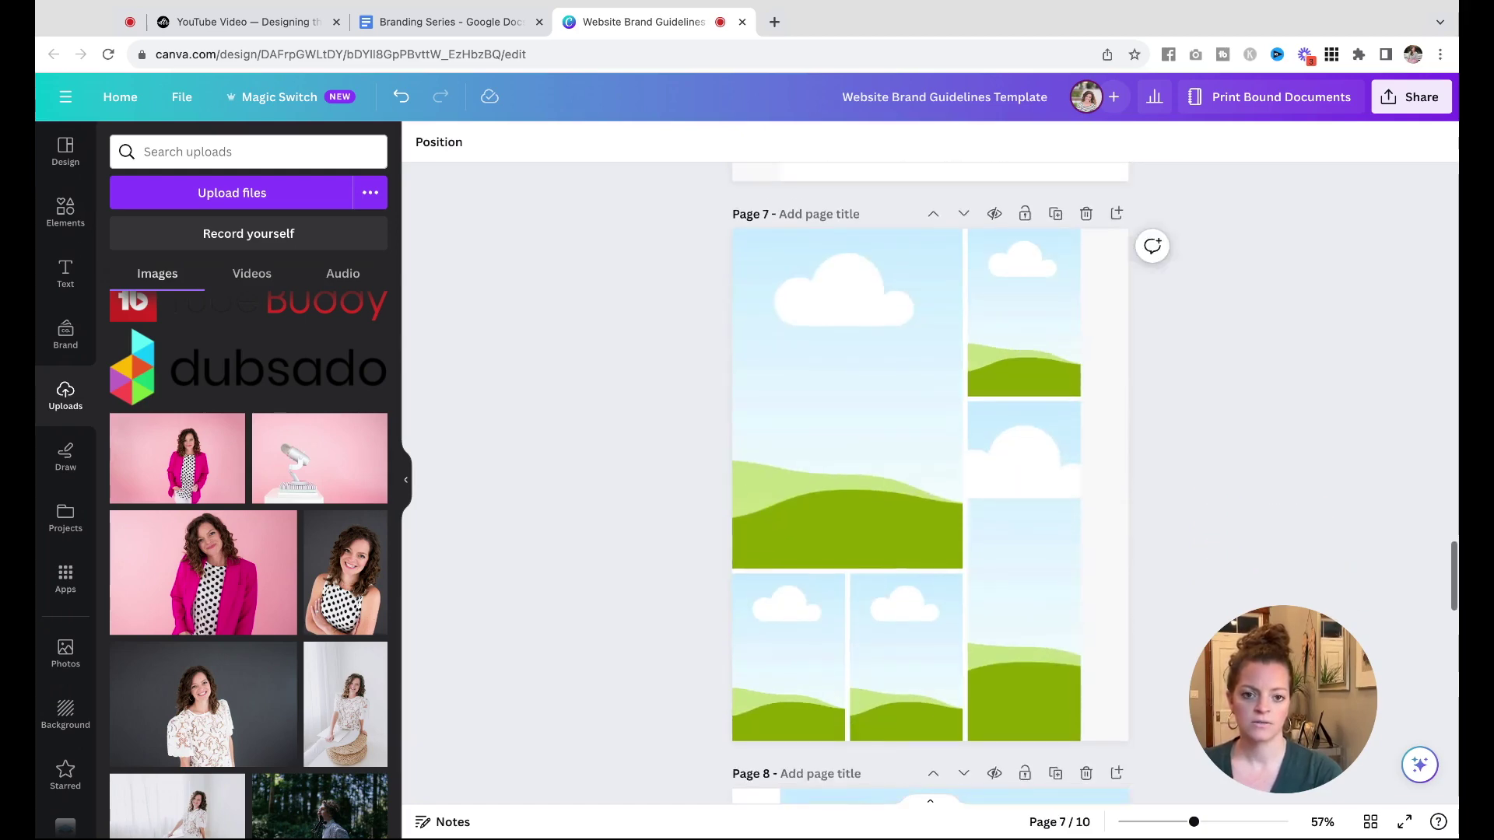
pyautogui.scroll(-2, 740, 507)
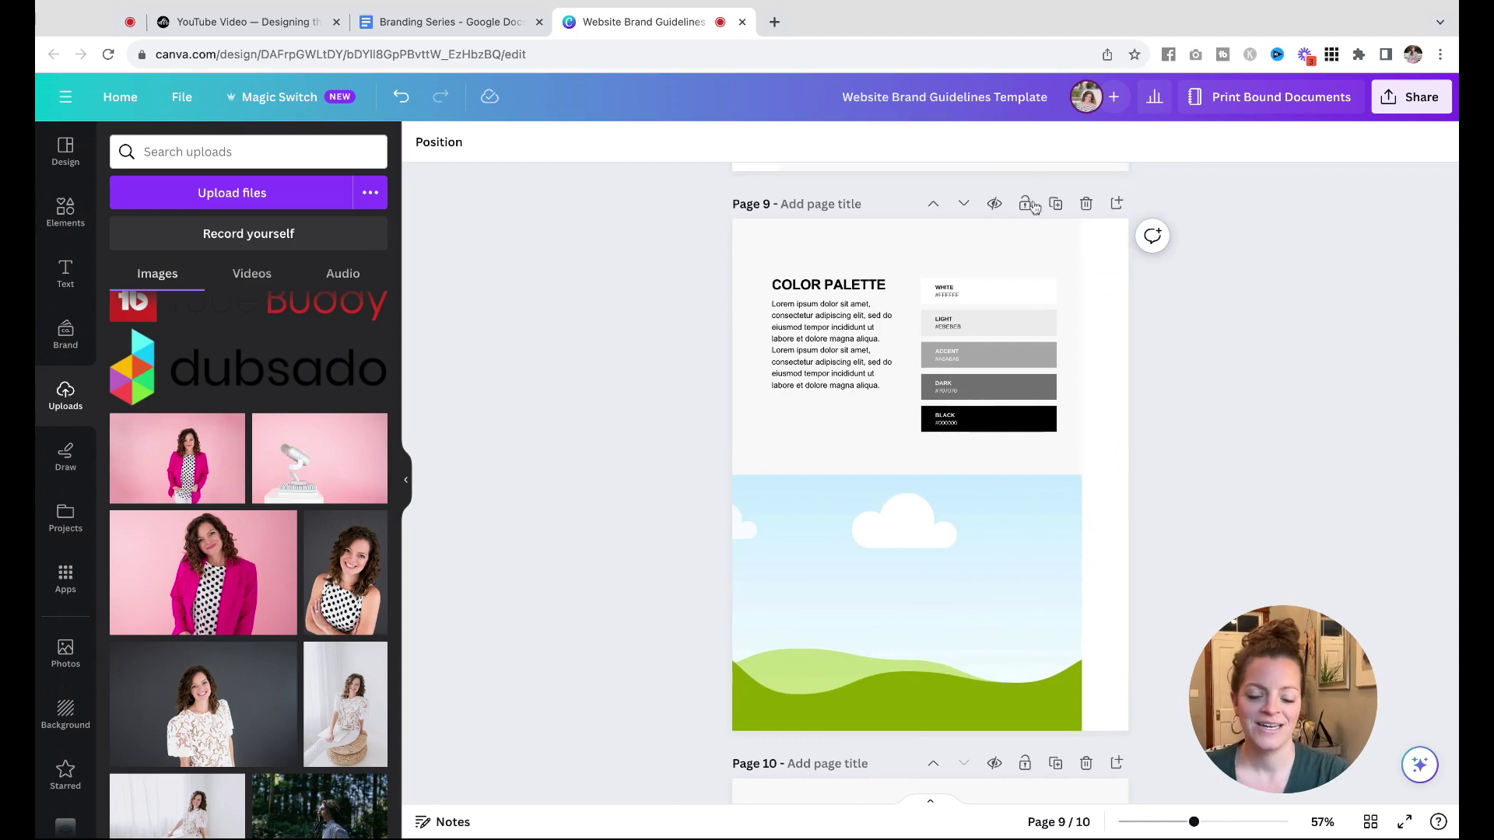
# - Select the palette swatches and check the brand colours in the Branding Series notes
pyautogui.click(1028, 295)
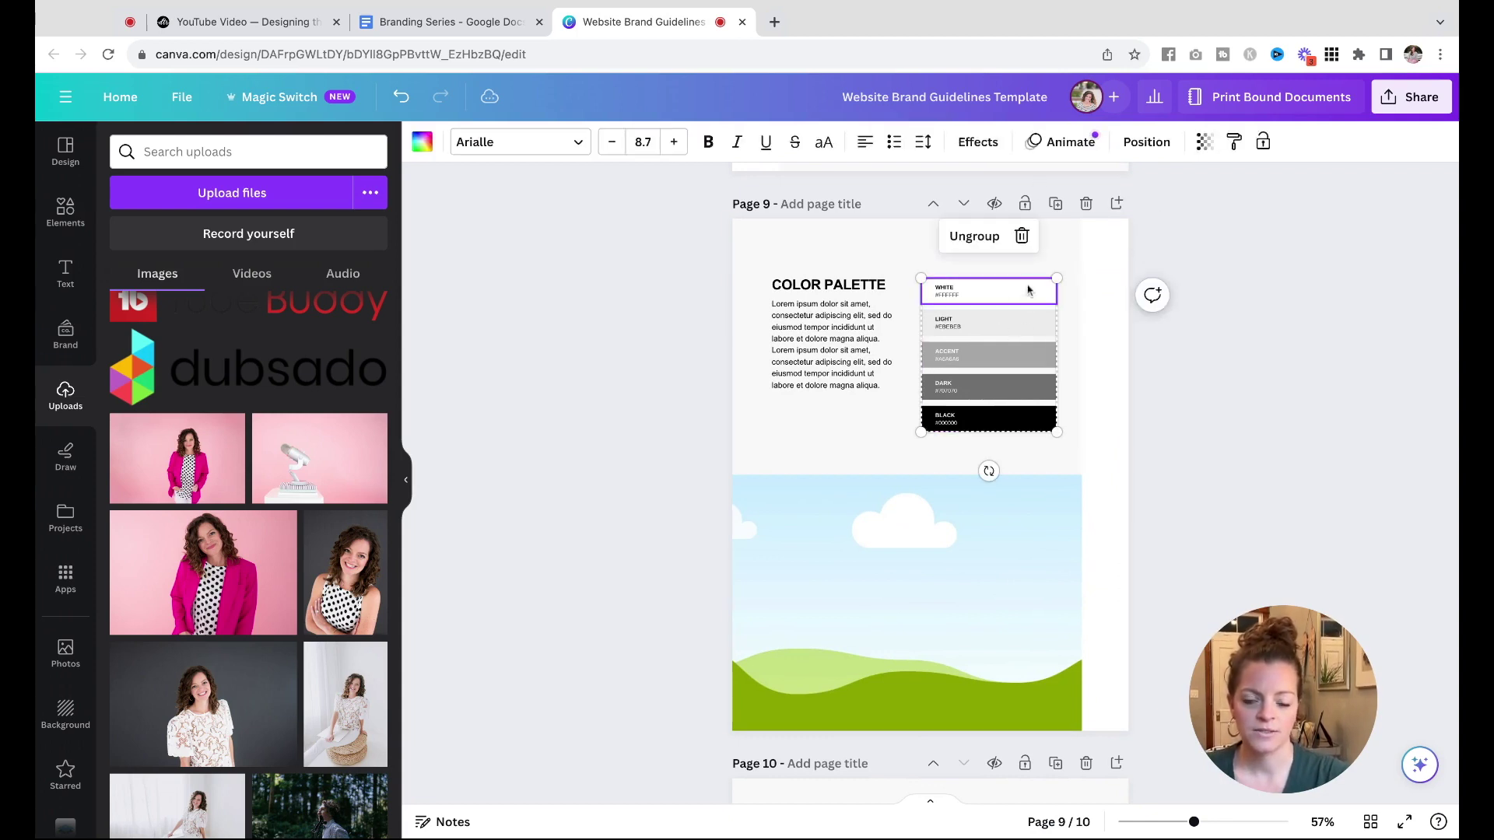
pyautogui.click(421, 143)
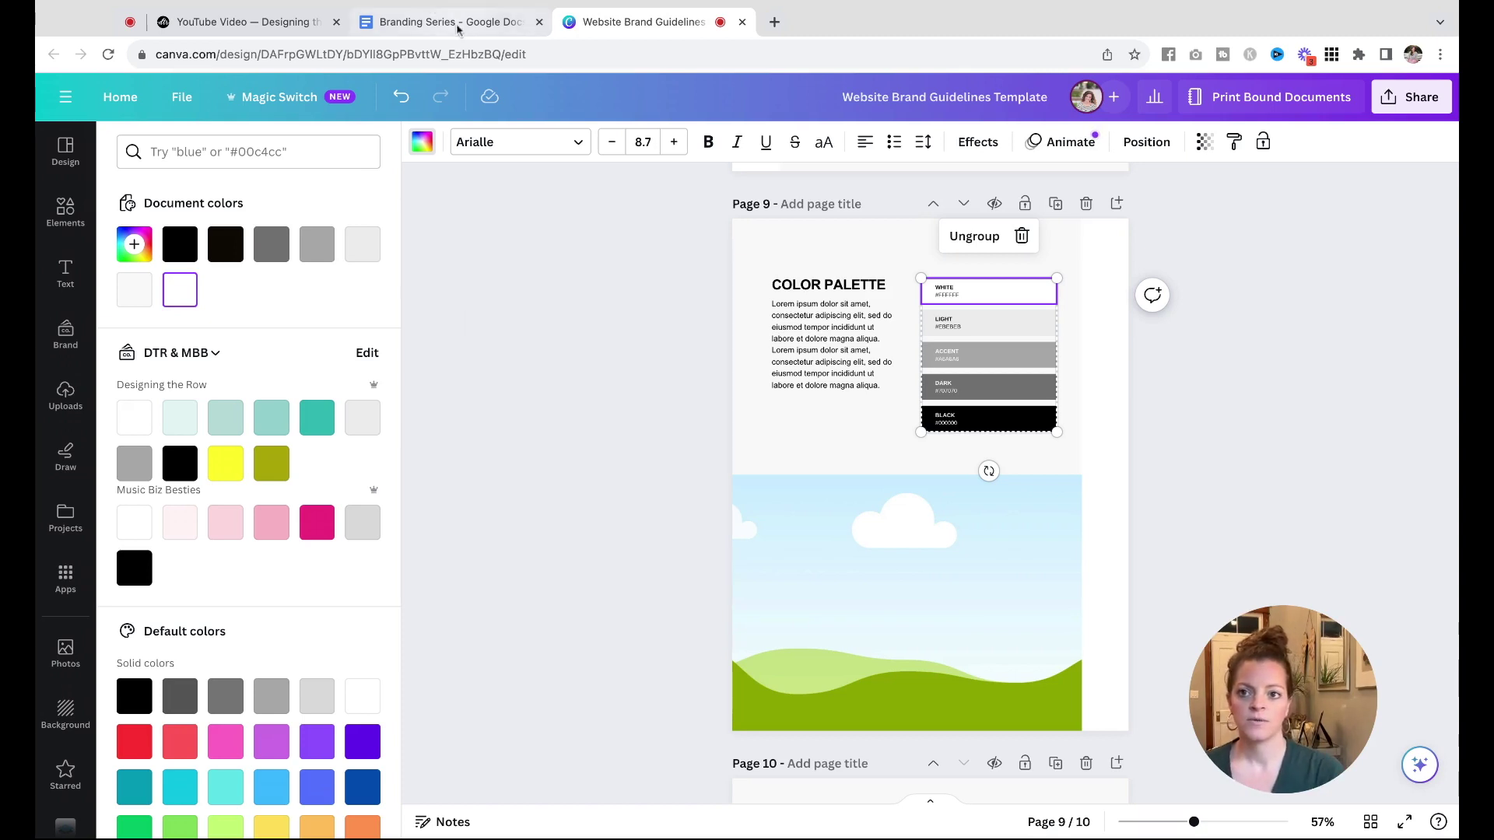
pyautogui.click(436, 17)
pyautogui.scroll(-2, 740, 595)
pyautogui.scroll(2, 740, 595)
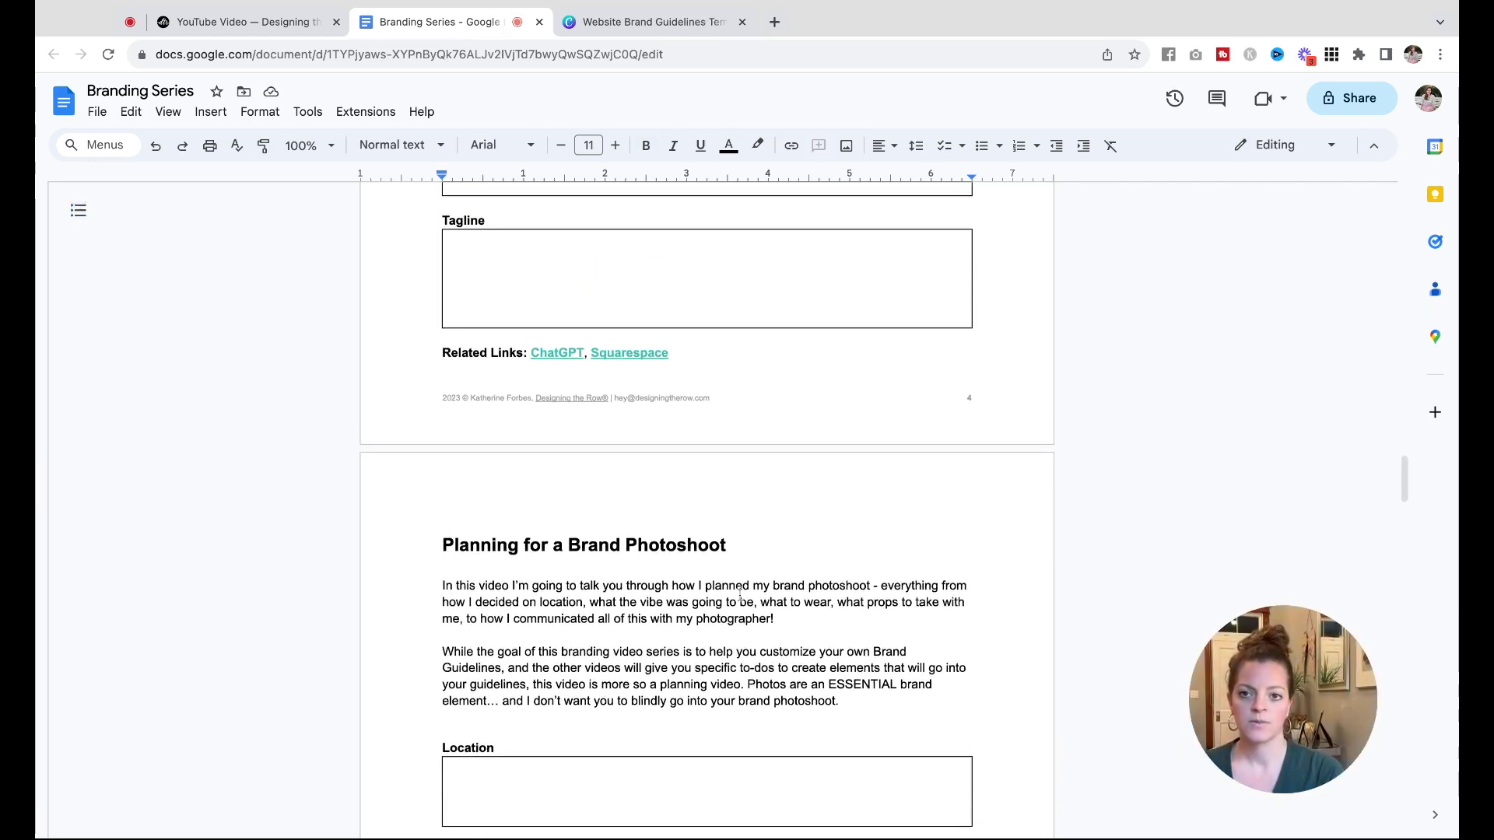
pyautogui.click(684, 24)
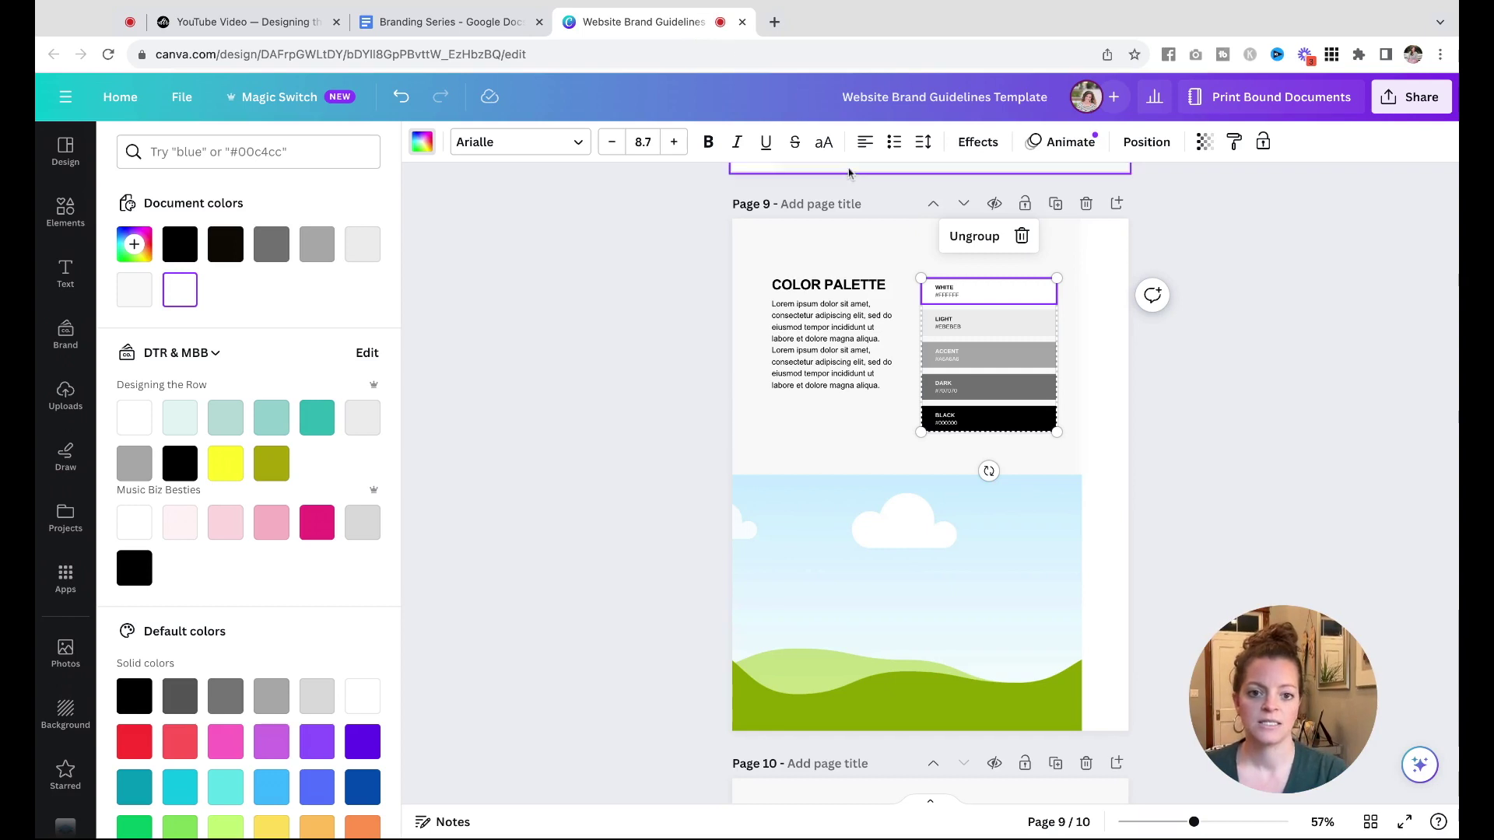
# - Recolour the Light swatch light grey, Accent pale teal and Dark teal from the brand kit
pyautogui.click(999, 330)
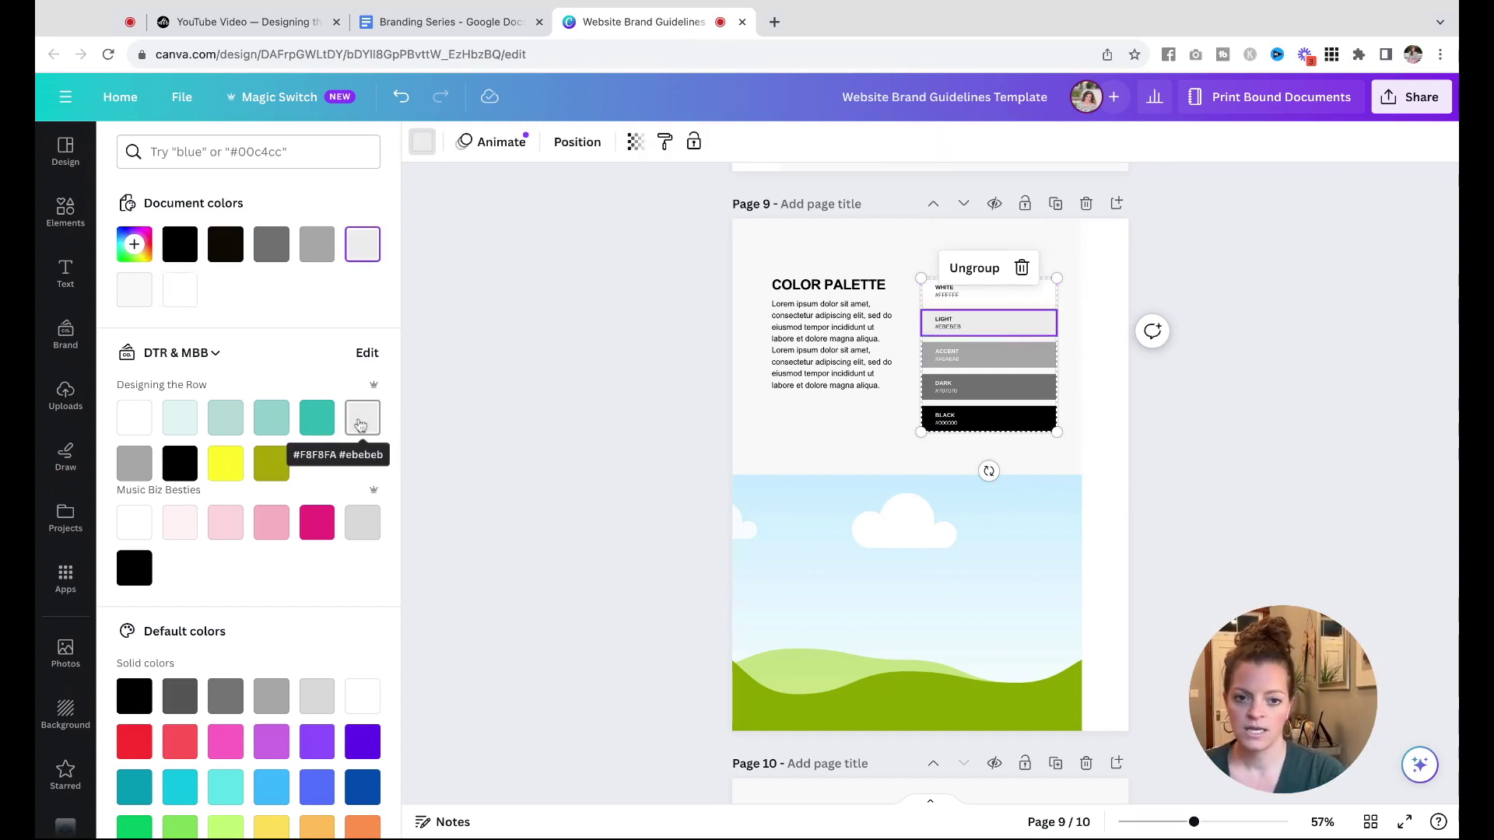
pyautogui.click(363, 418)
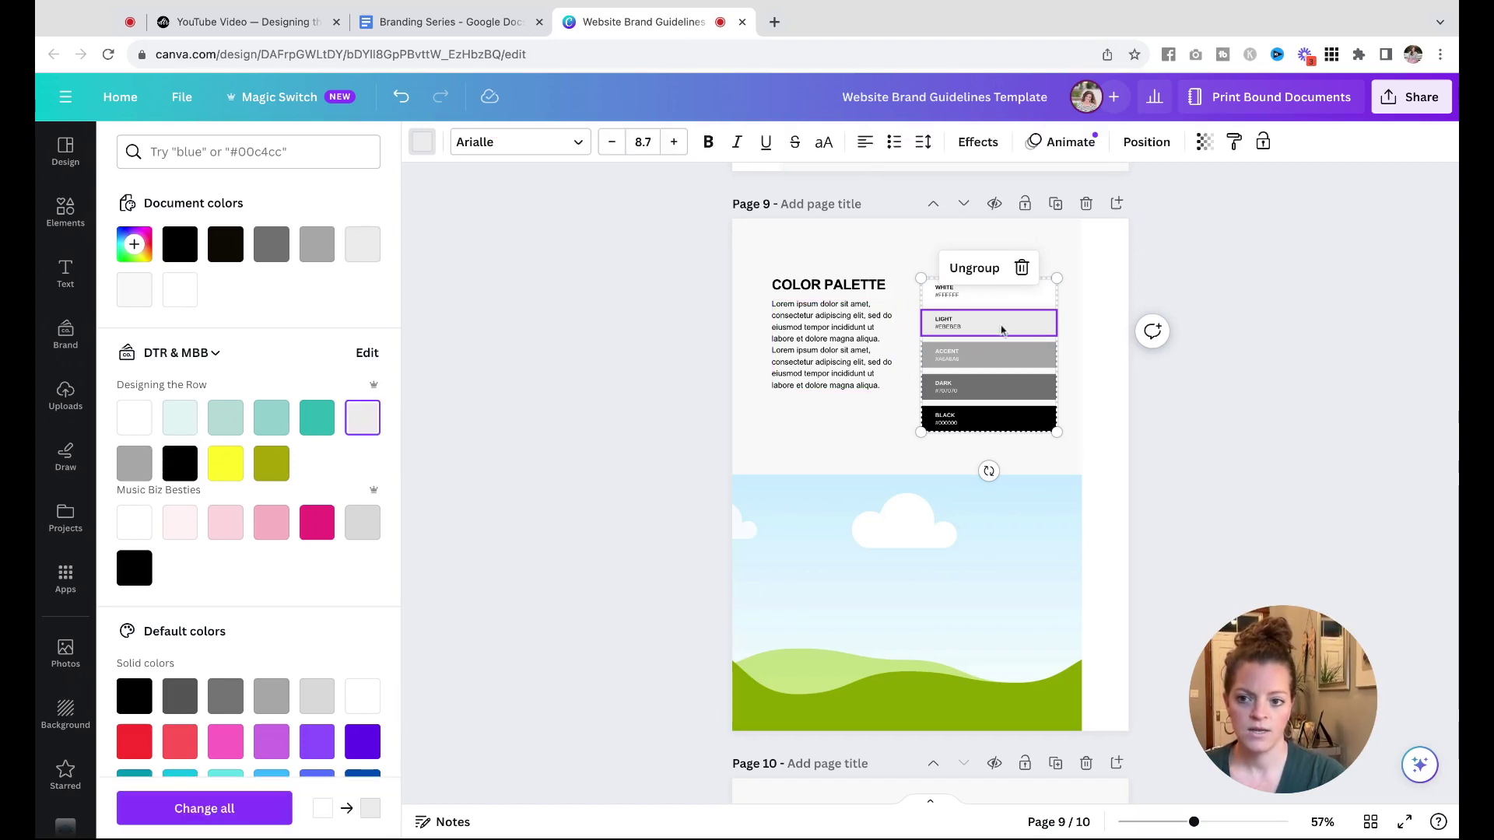
pyautogui.click(1017, 372)
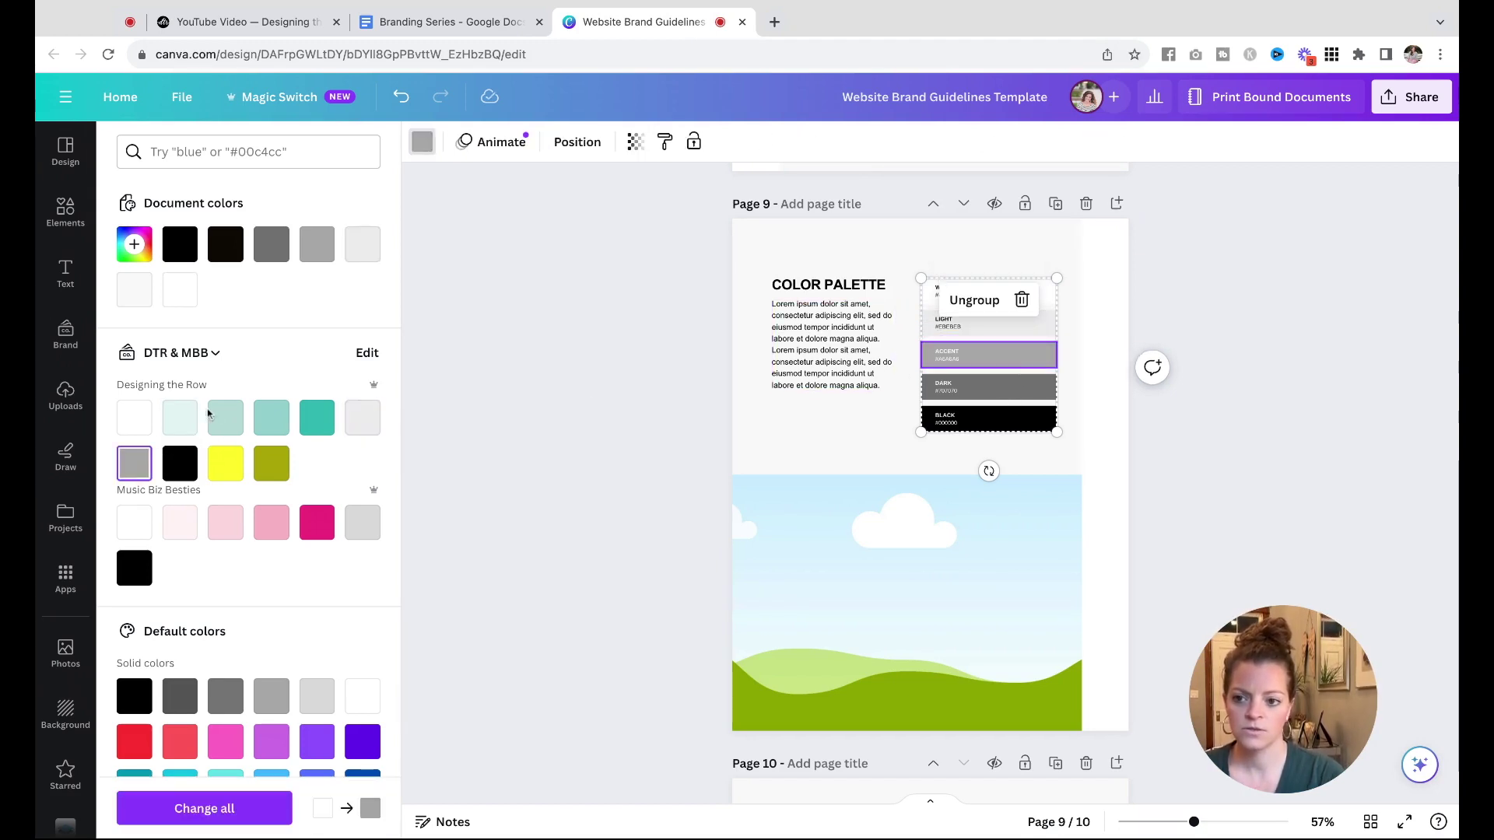
pyautogui.click(178, 423)
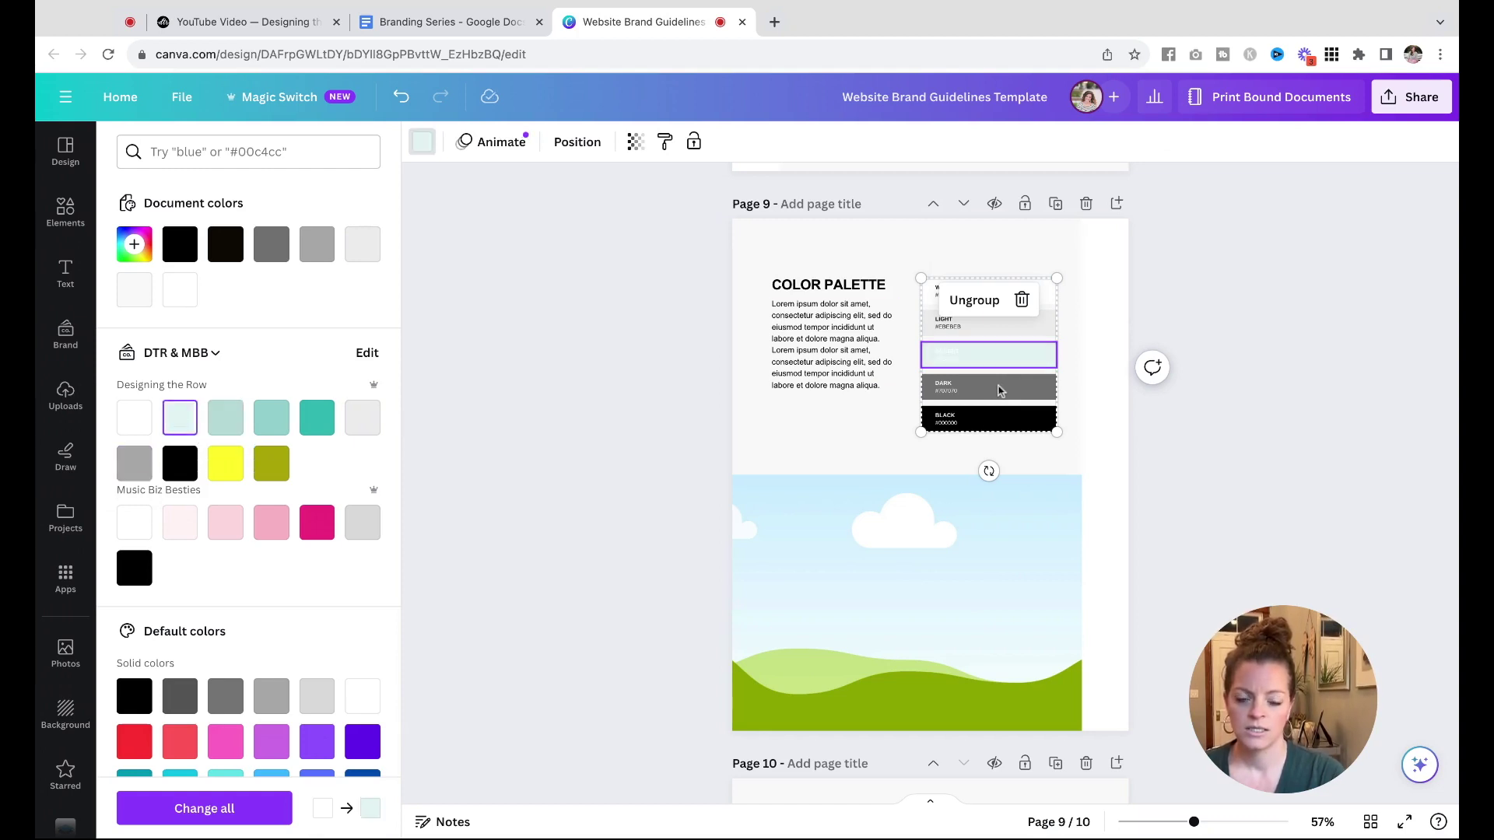
pyautogui.click(1000, 388)
pyautogui.click(260, 424)
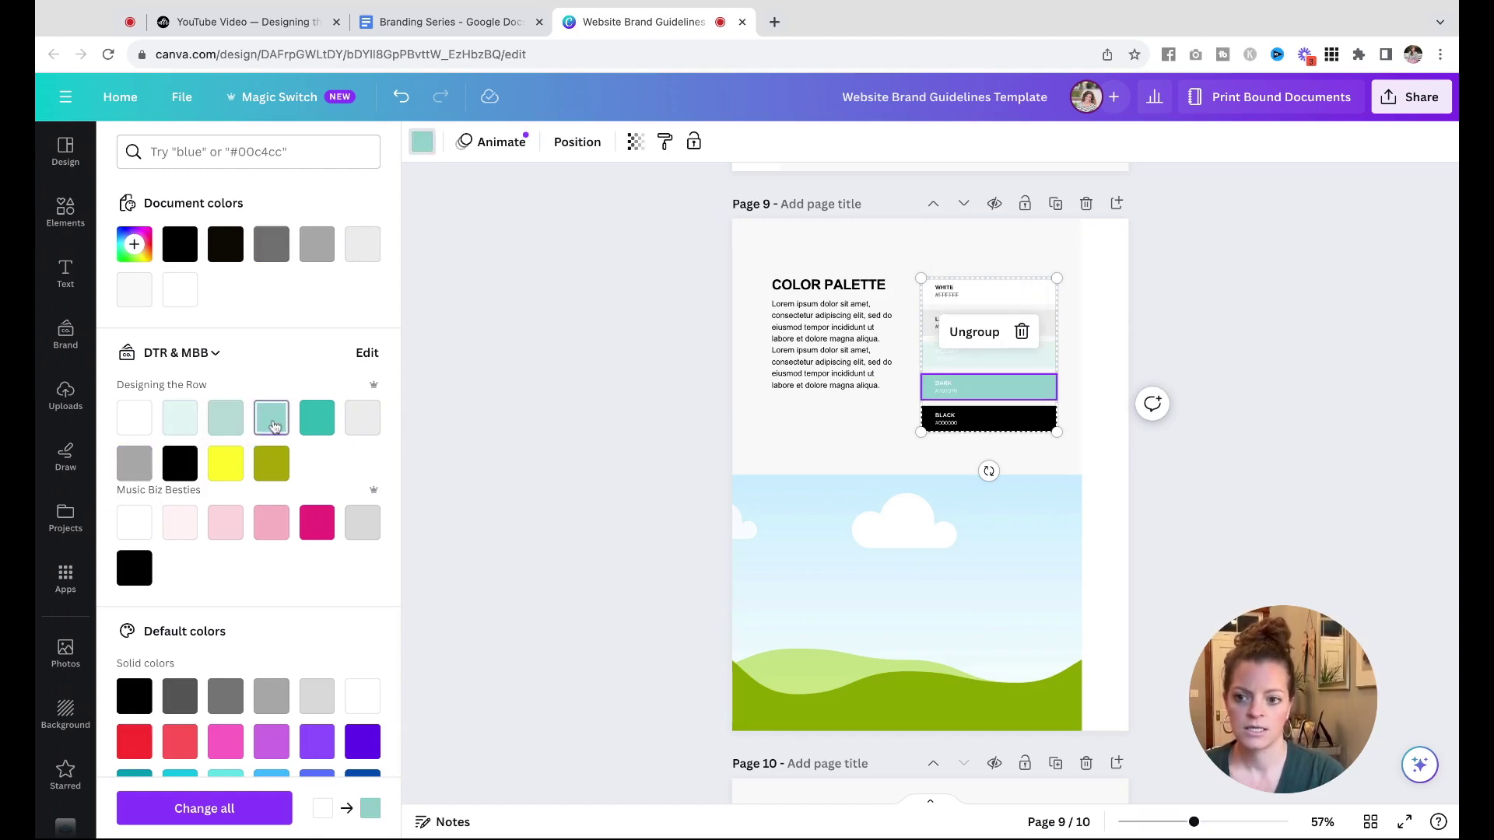
pyautogui.click(1014, 428)
pyautogui.press('Escape')
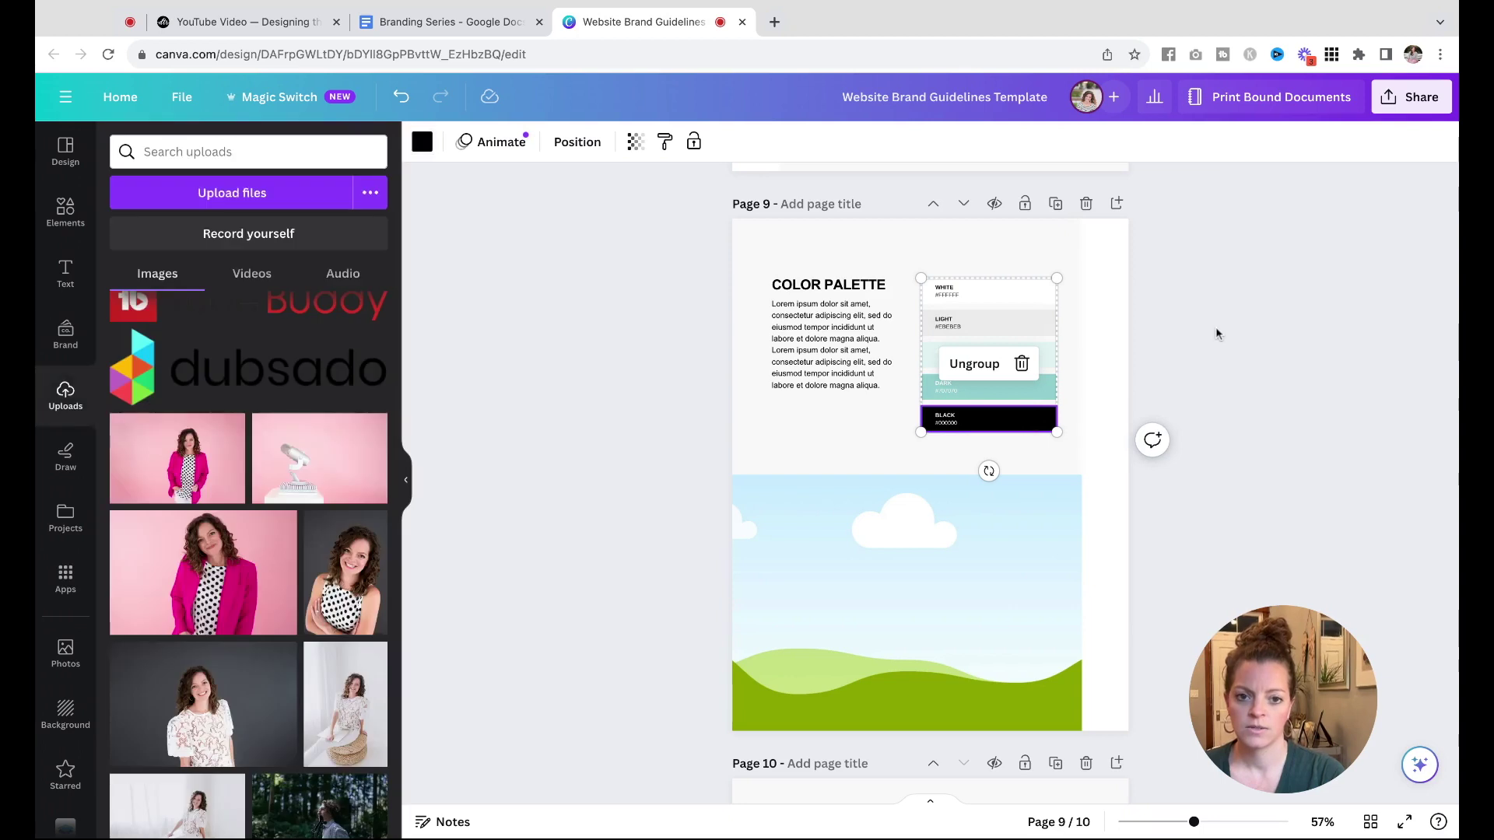
pyautogui.press('Escape')
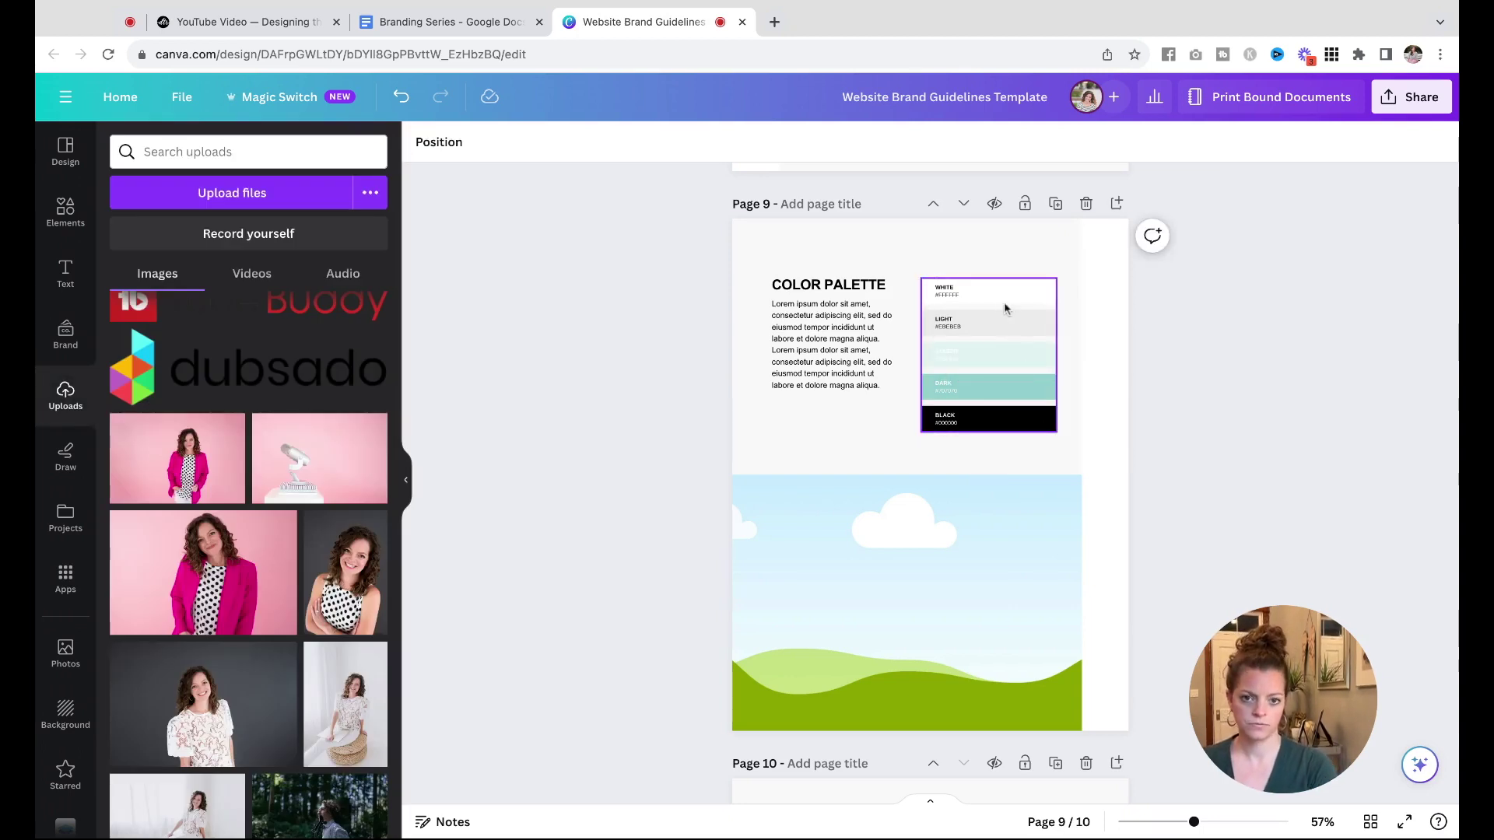
pyautogui.click(992, 325)
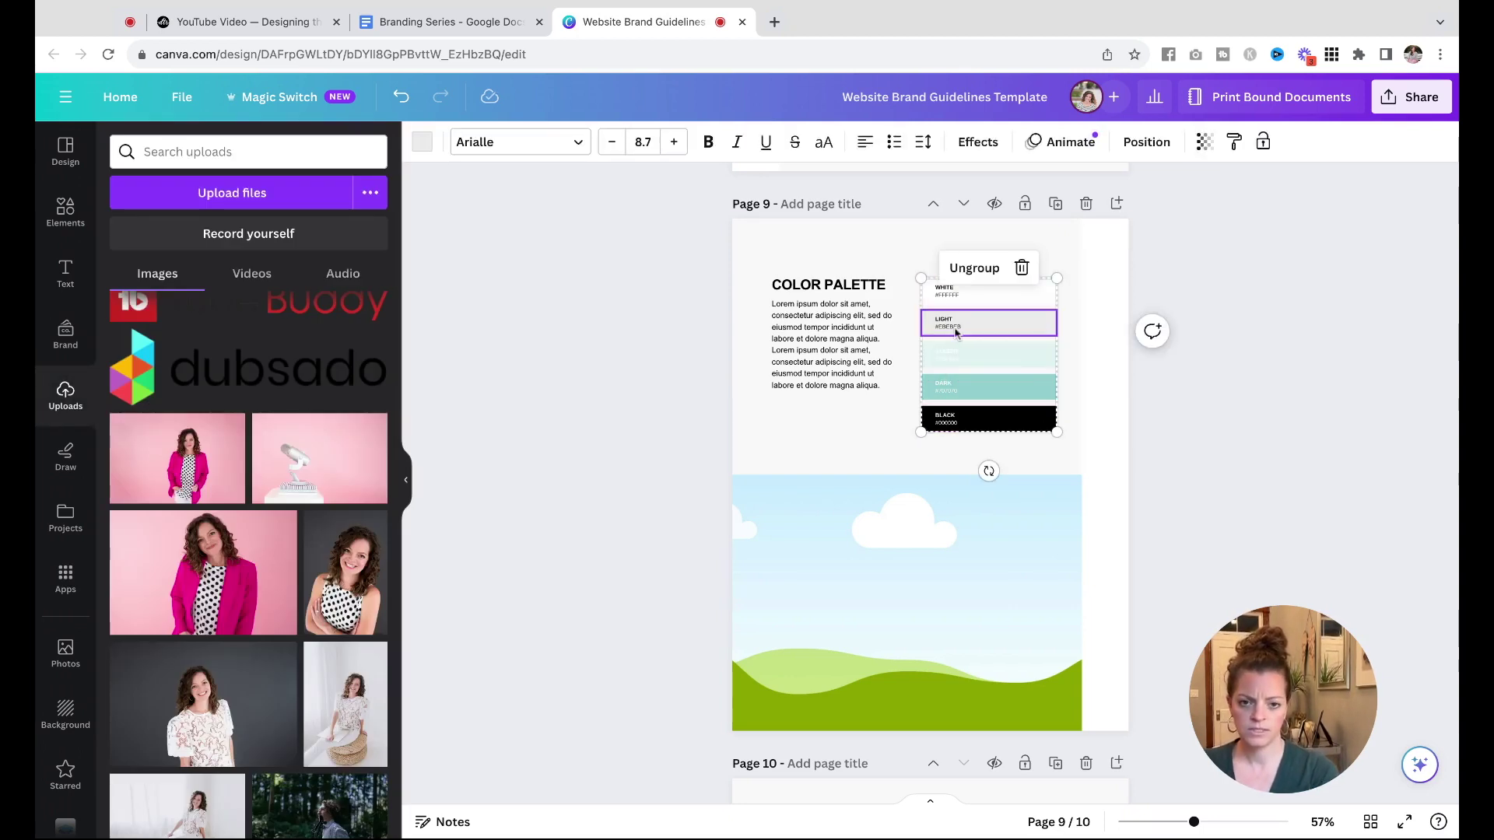
# - Look up the Light (#EBEBEB) and Accent (#E2F4F2) hex codes and make the Accent label text black
pyautogui.click(1230, 822)
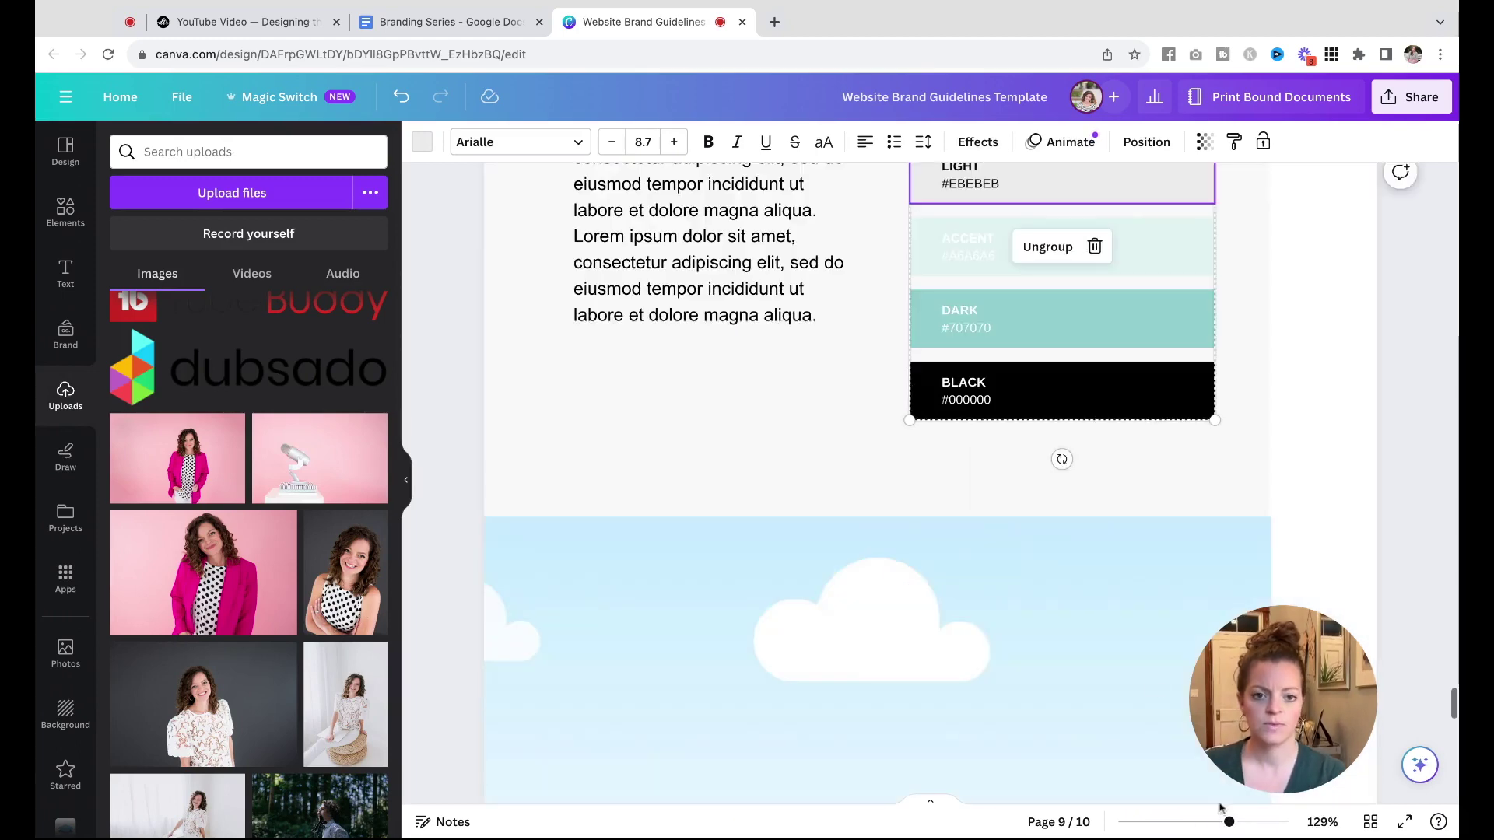
pyautogui.scroll(3, 1077, 418)
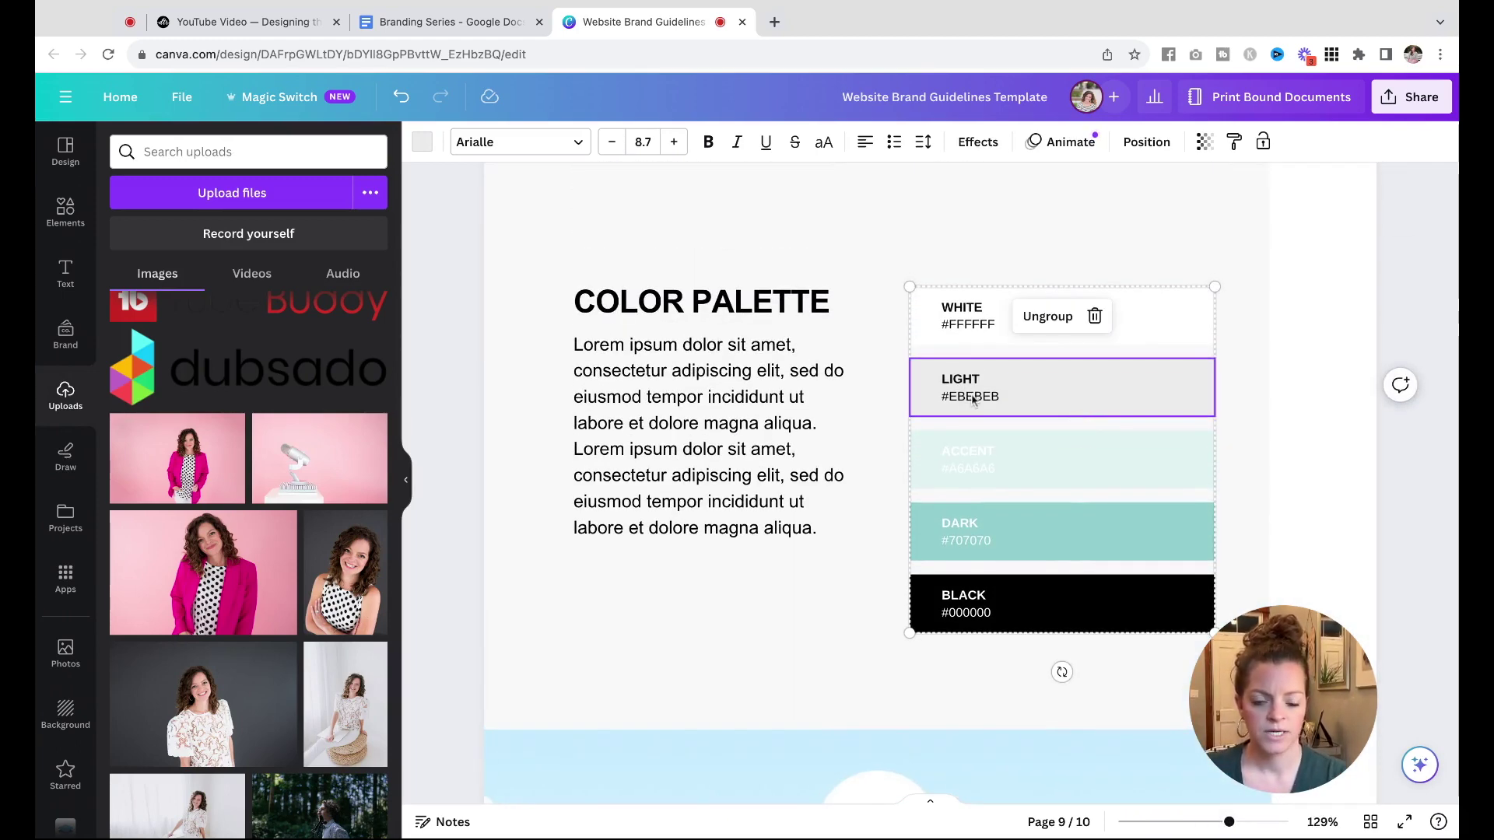
pyautogui.click(422, 142)
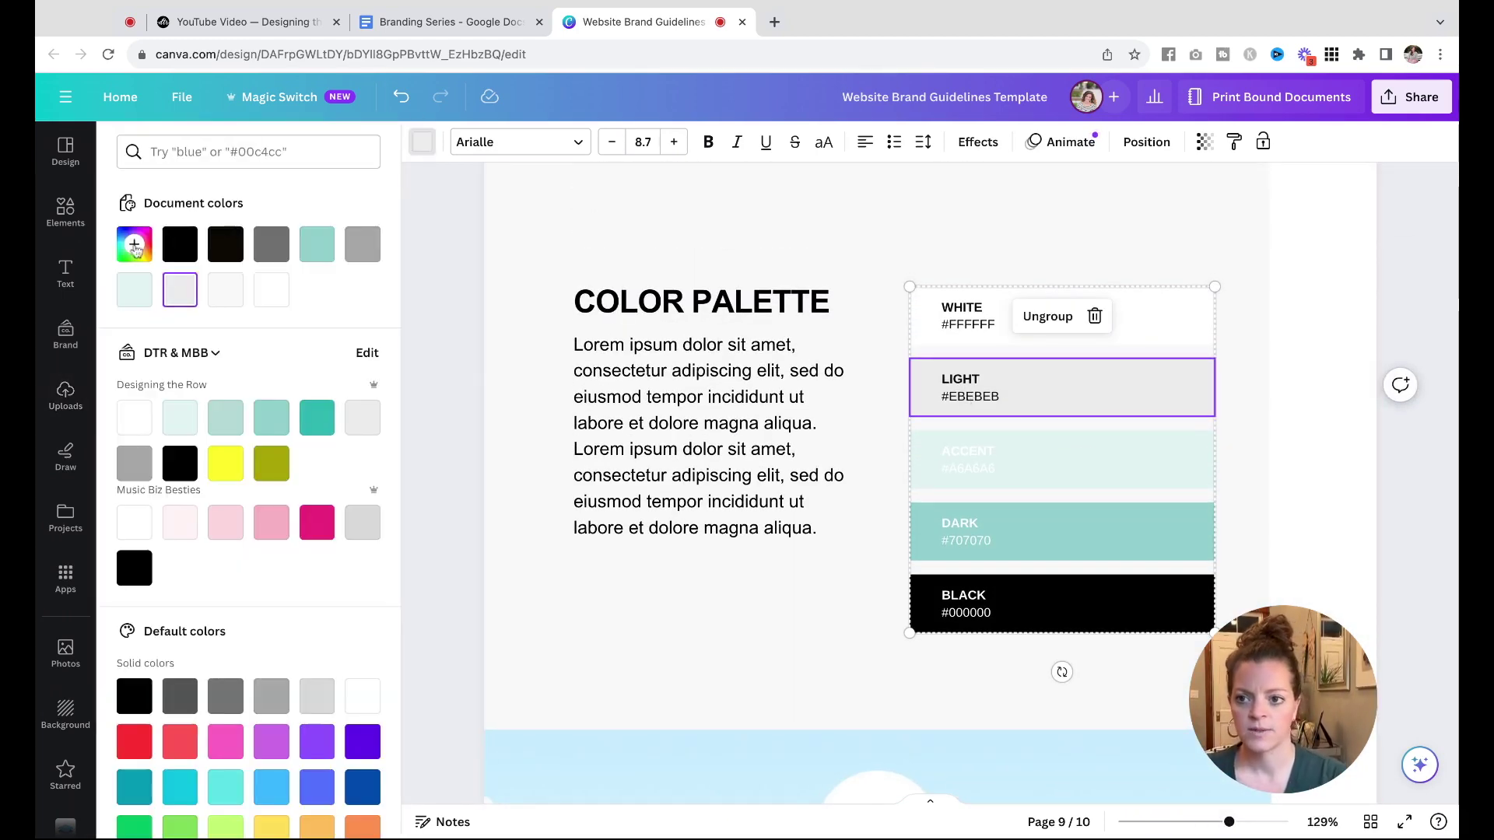
pyautogui.click(133, 246)
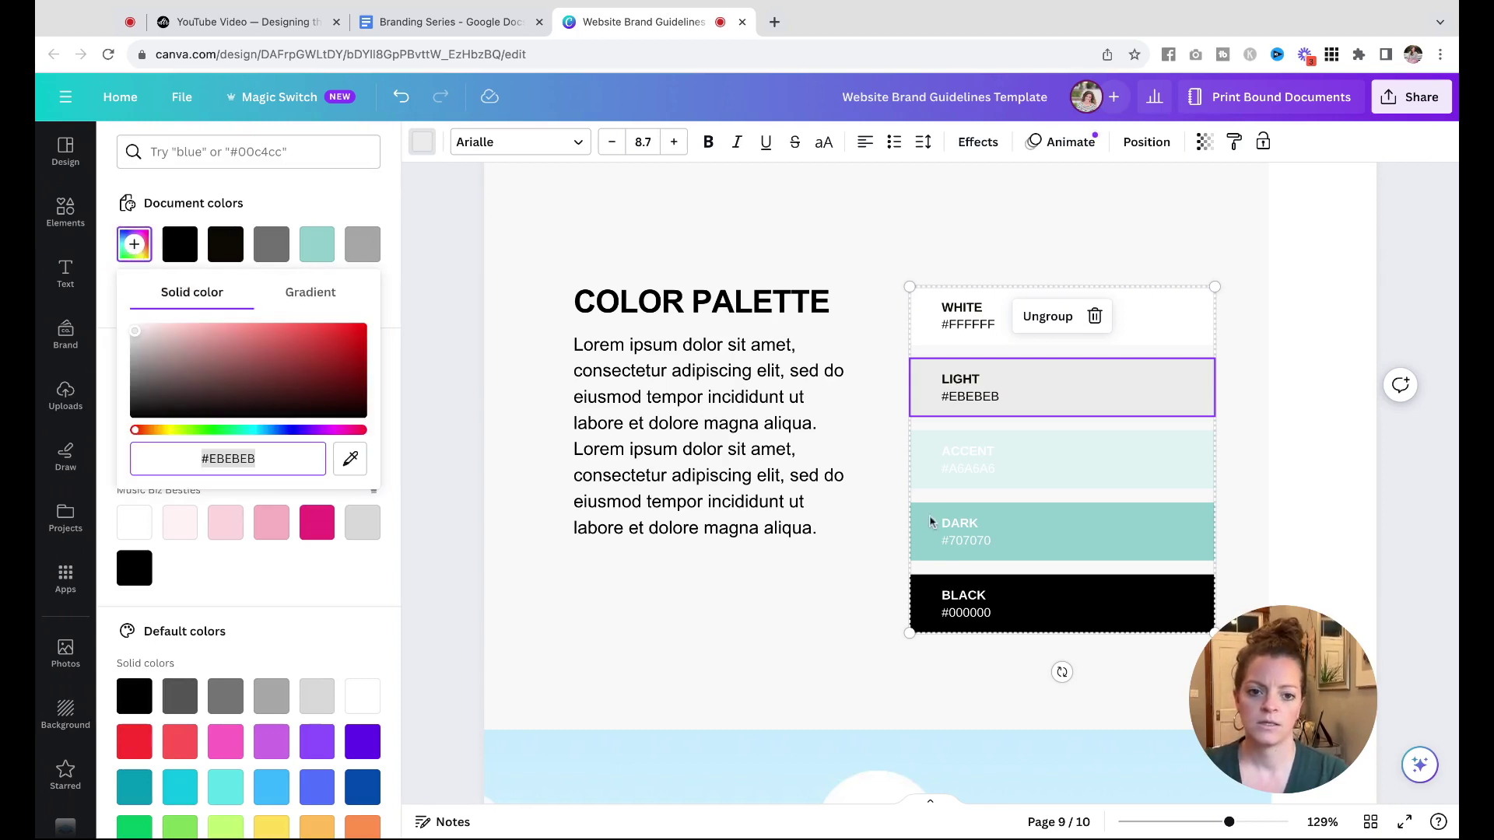
pyautogui.click(983, 409)
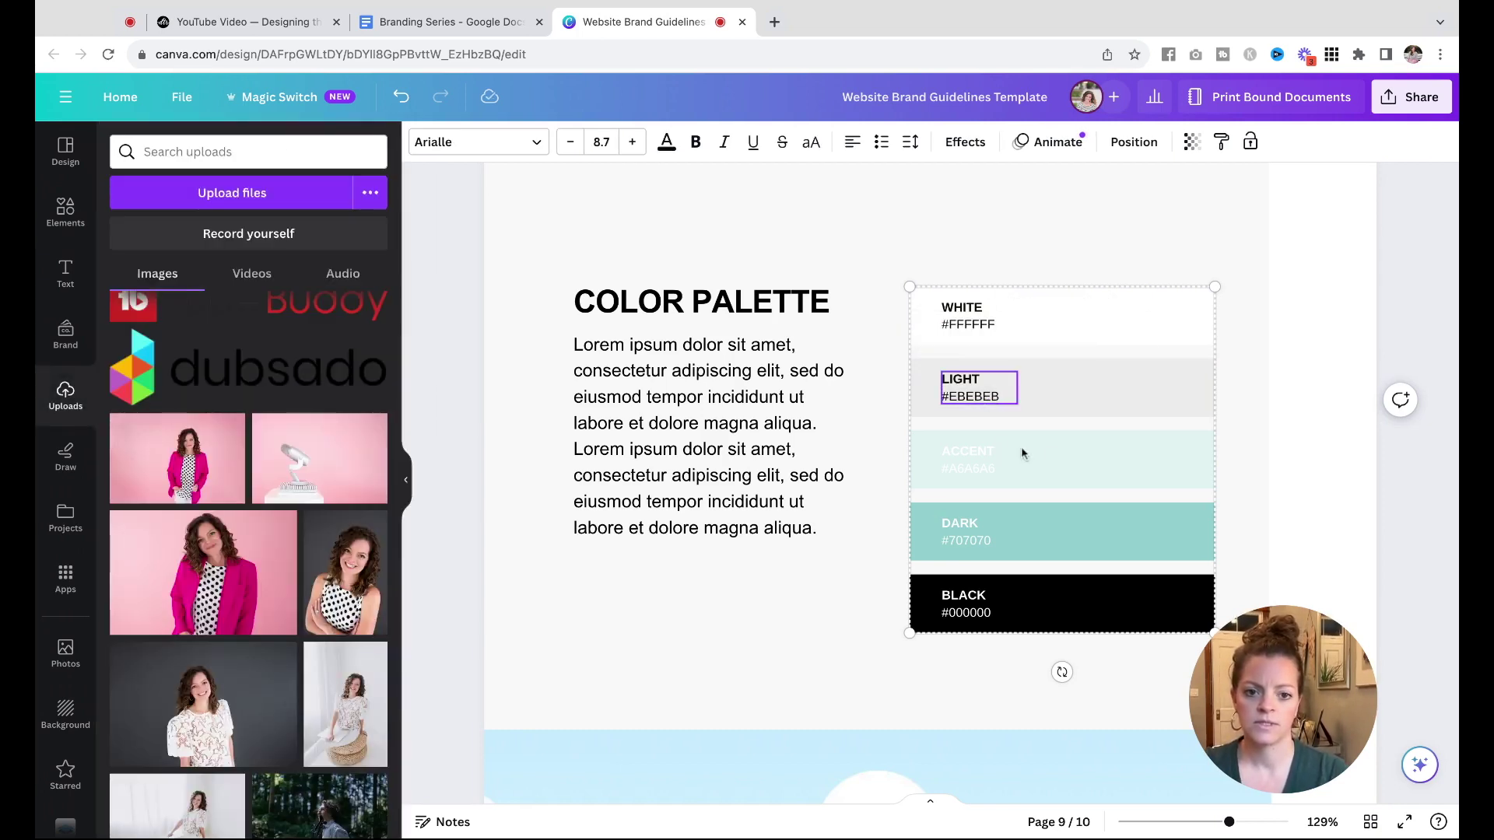
pyautogui.click(1067, 457)
pyautogui.click(422, 141)
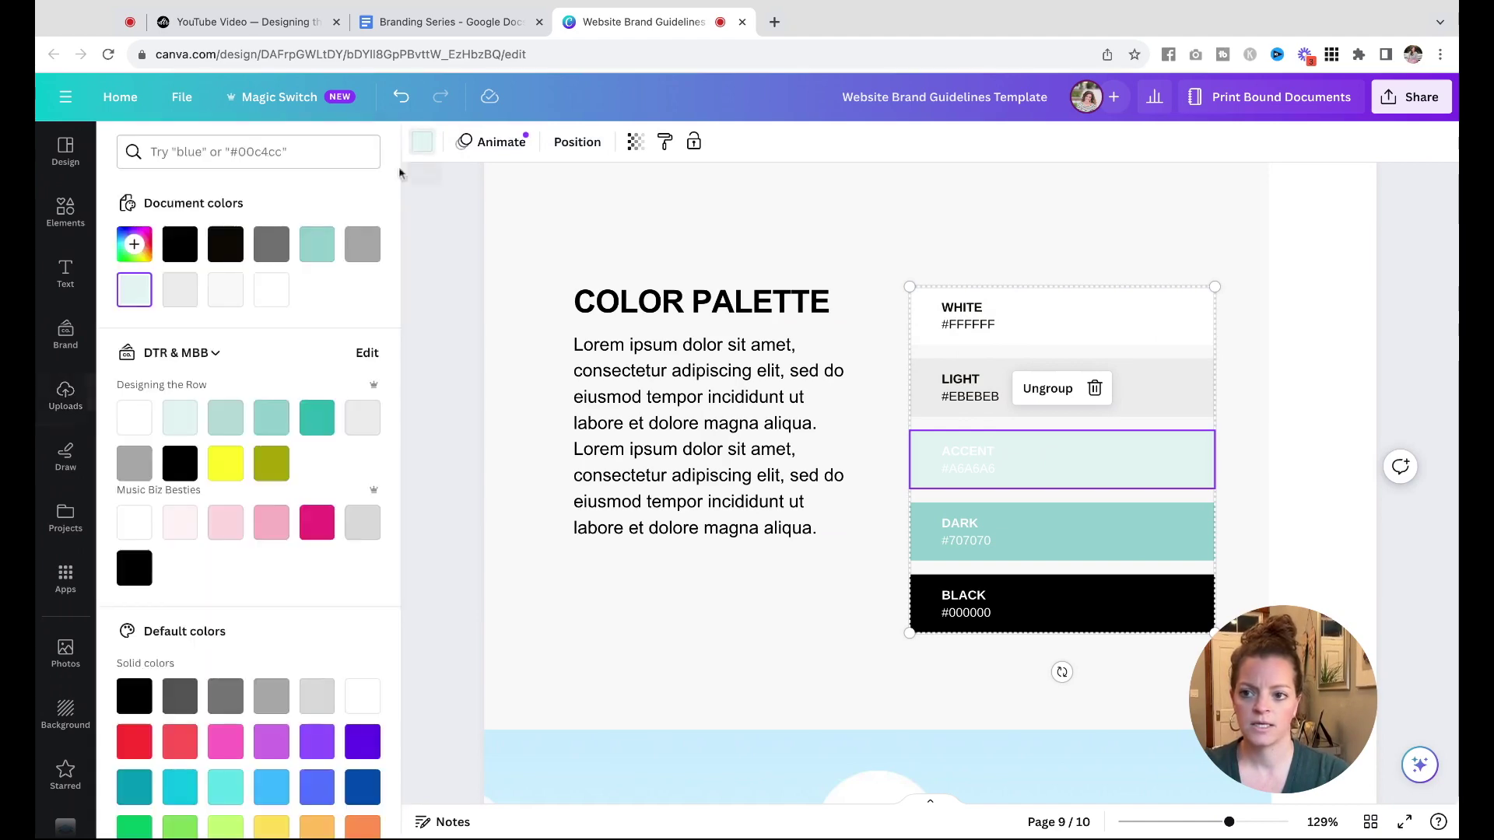
pyautogui.click(132, 246)
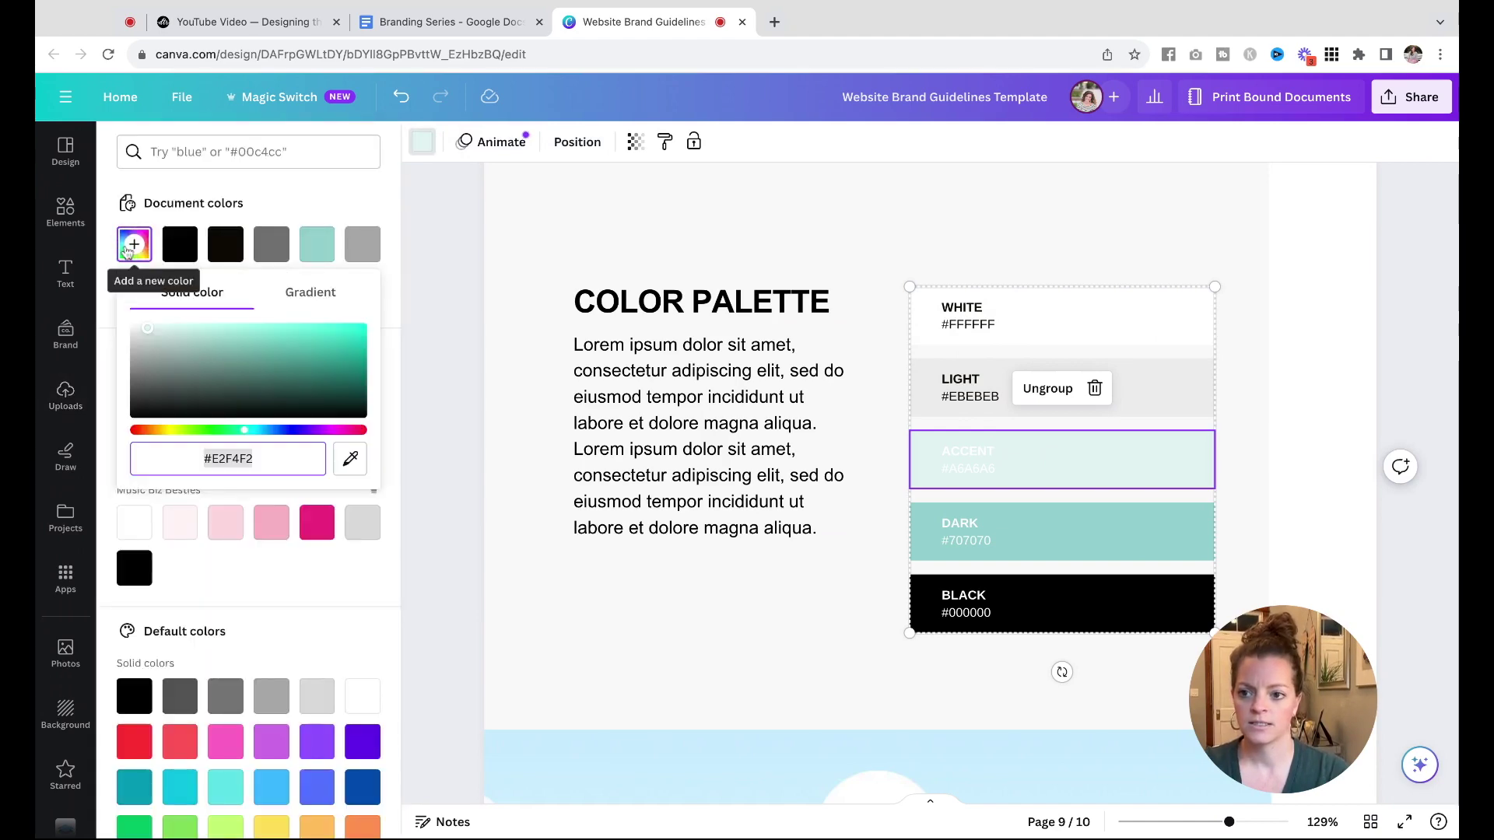
pyautogui.click(971, 458)
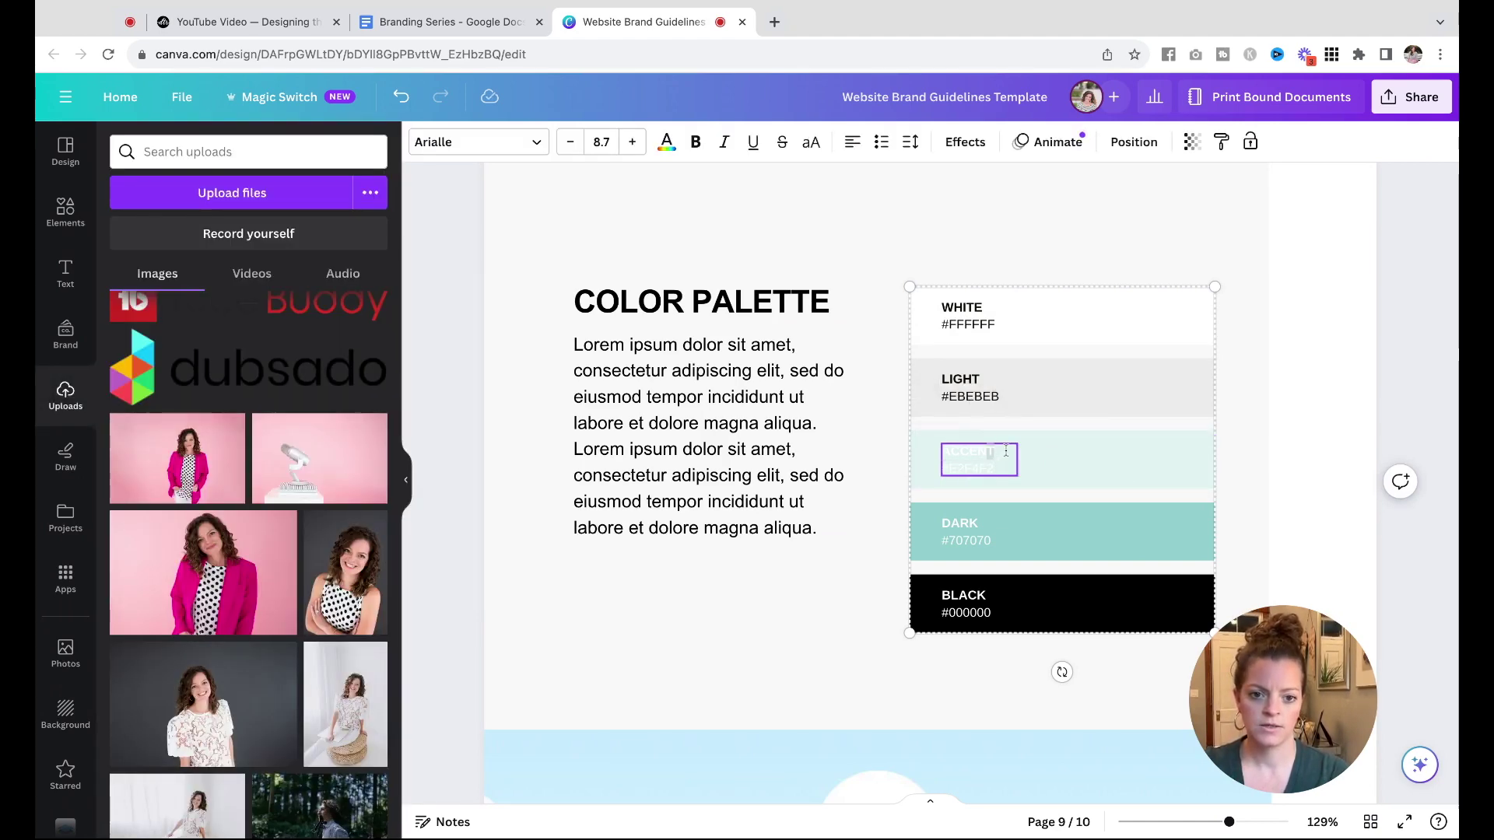
pyautogui.click(944, 463)
pyautogui.click(946, 463)
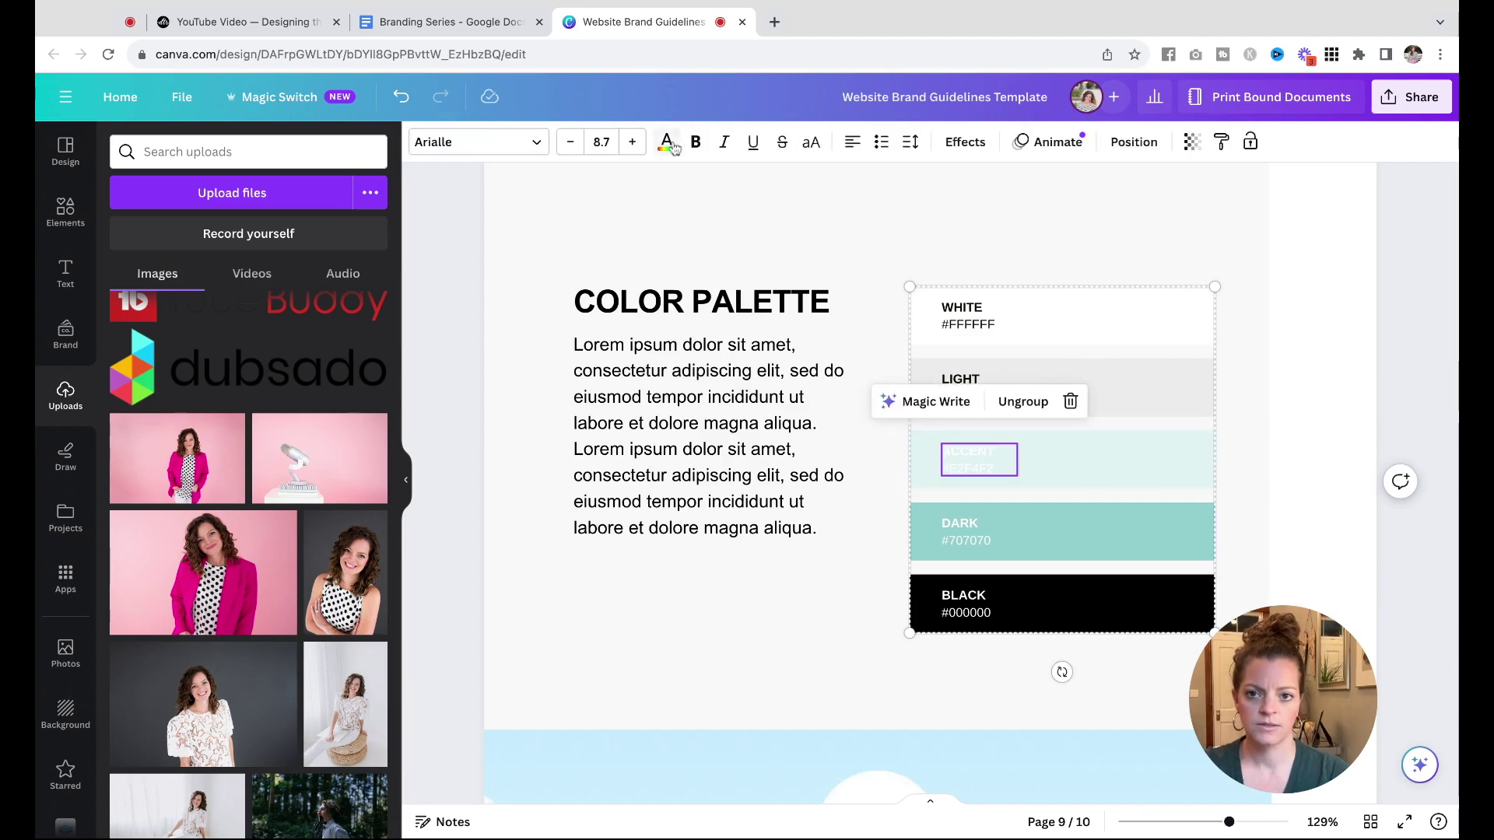
pyautogui.click(667, 141)
pyautogui.click(180, 244)
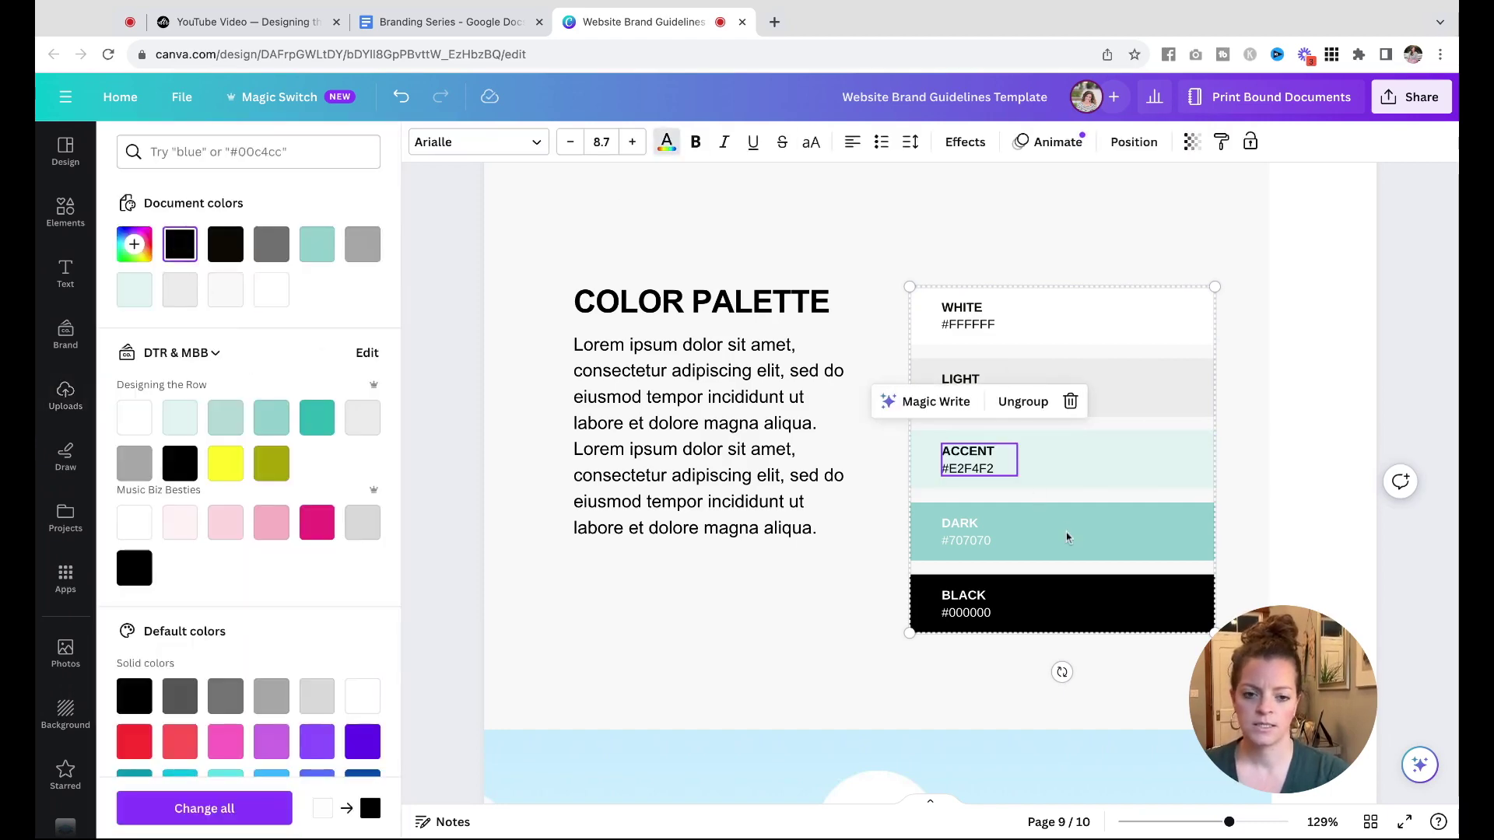
# - Copy the Dark swatch's hex #91CFCD and paste it over the Dark label's old code
pyautogui.click(1067, 537)
pyautogui.click(422, 141)
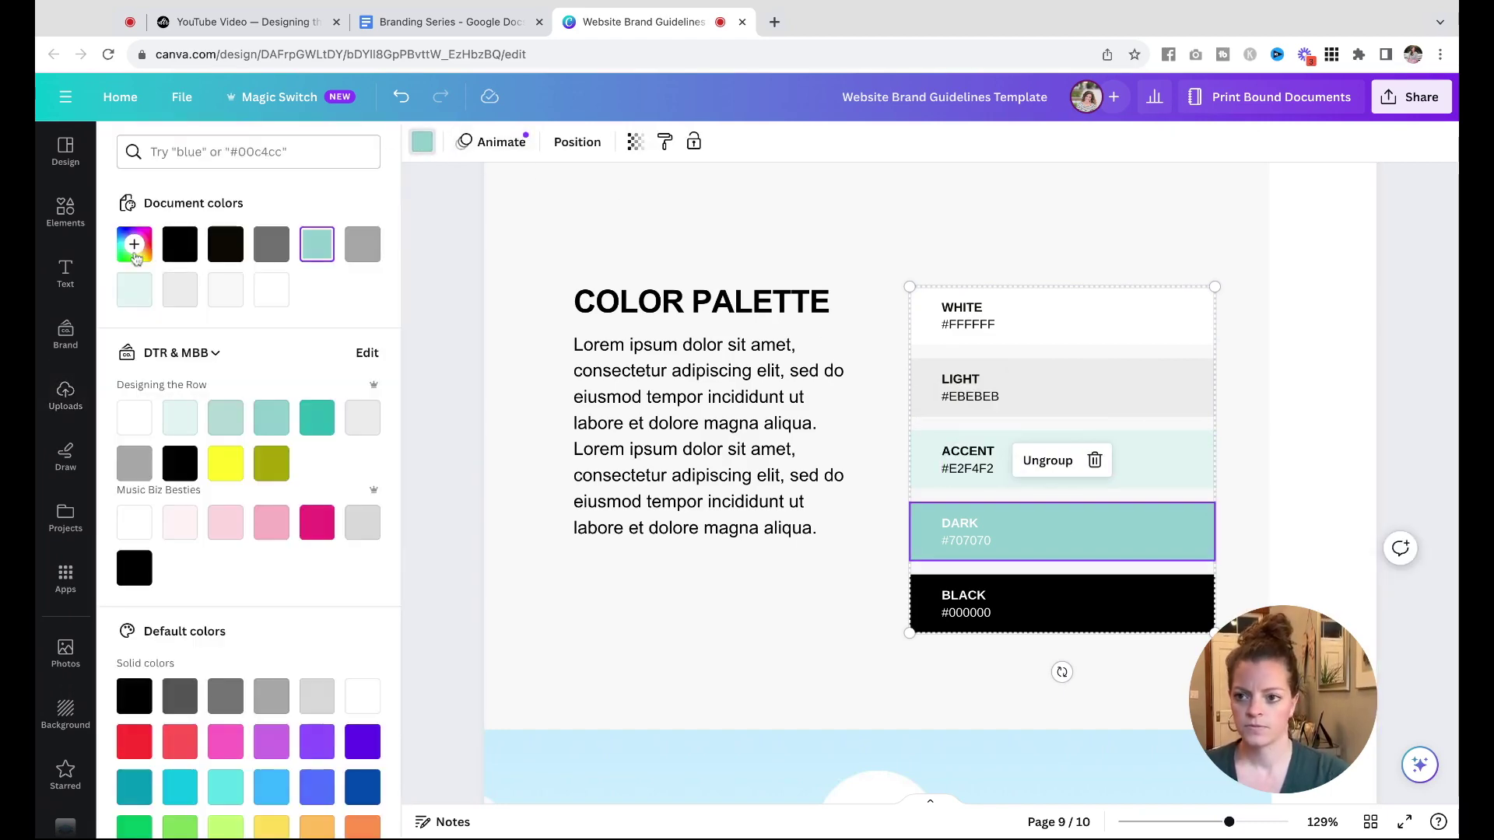
pyautogui.click(135, 253)
pyautogui.hotkey('ctrl', 'c')
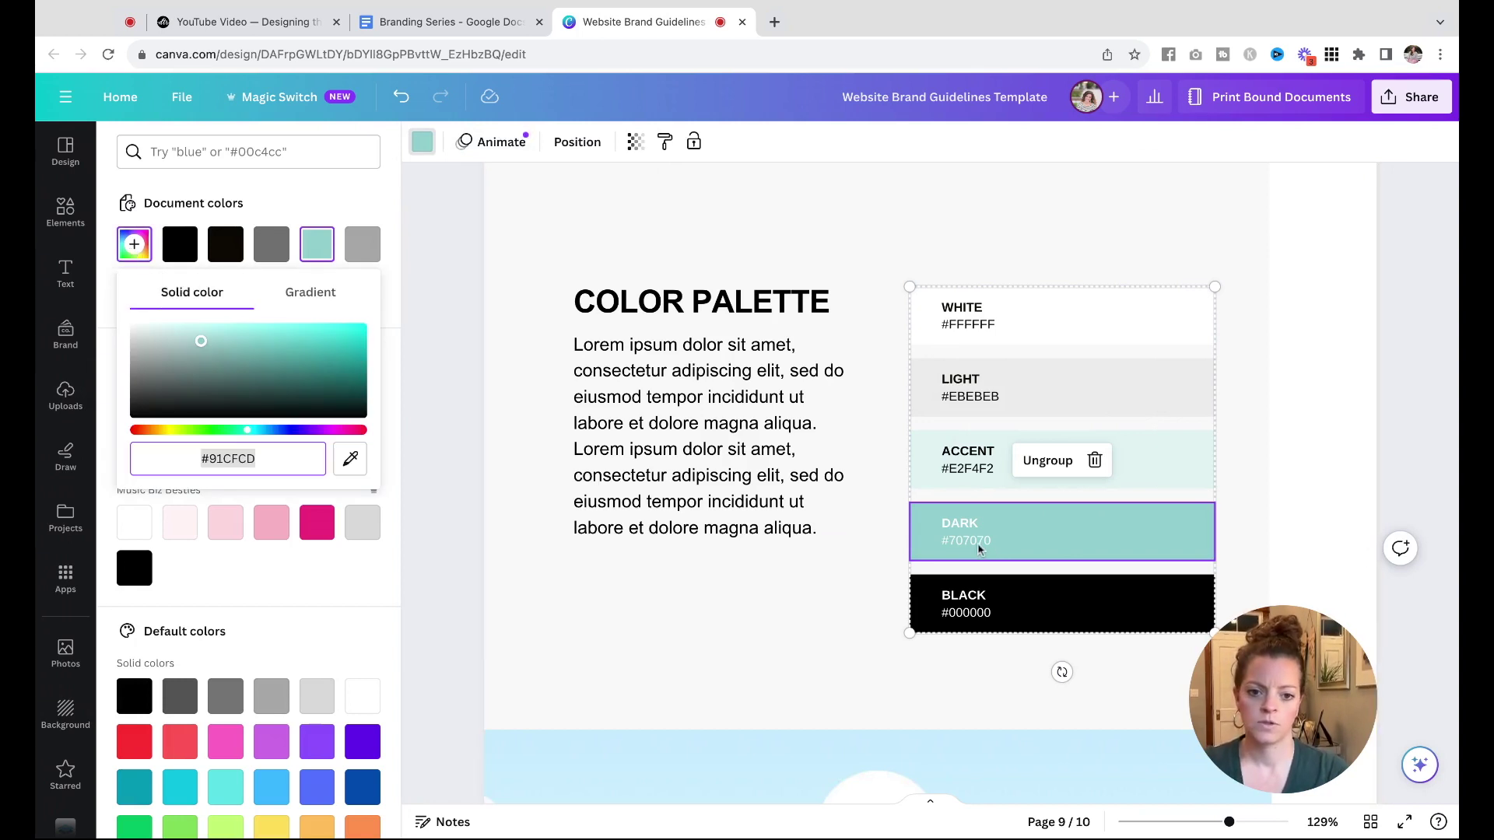
pyautogui.doubleClick(967, 538)
pyautogui.hotkey('ctrl', 'v')
pyautogui.click(780, 610)
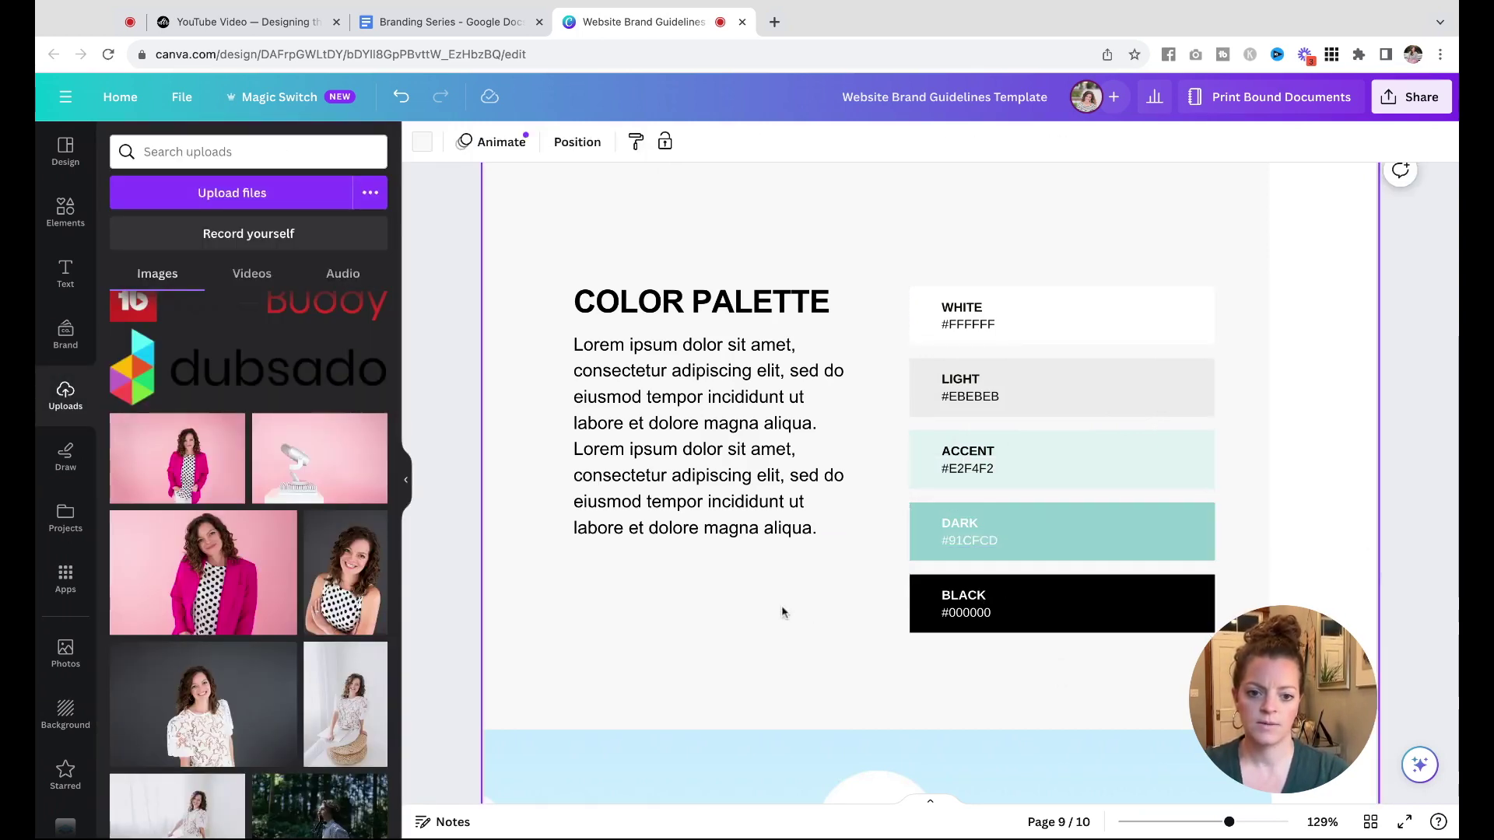
pyautogui.scroll(-2, 1401, 438)
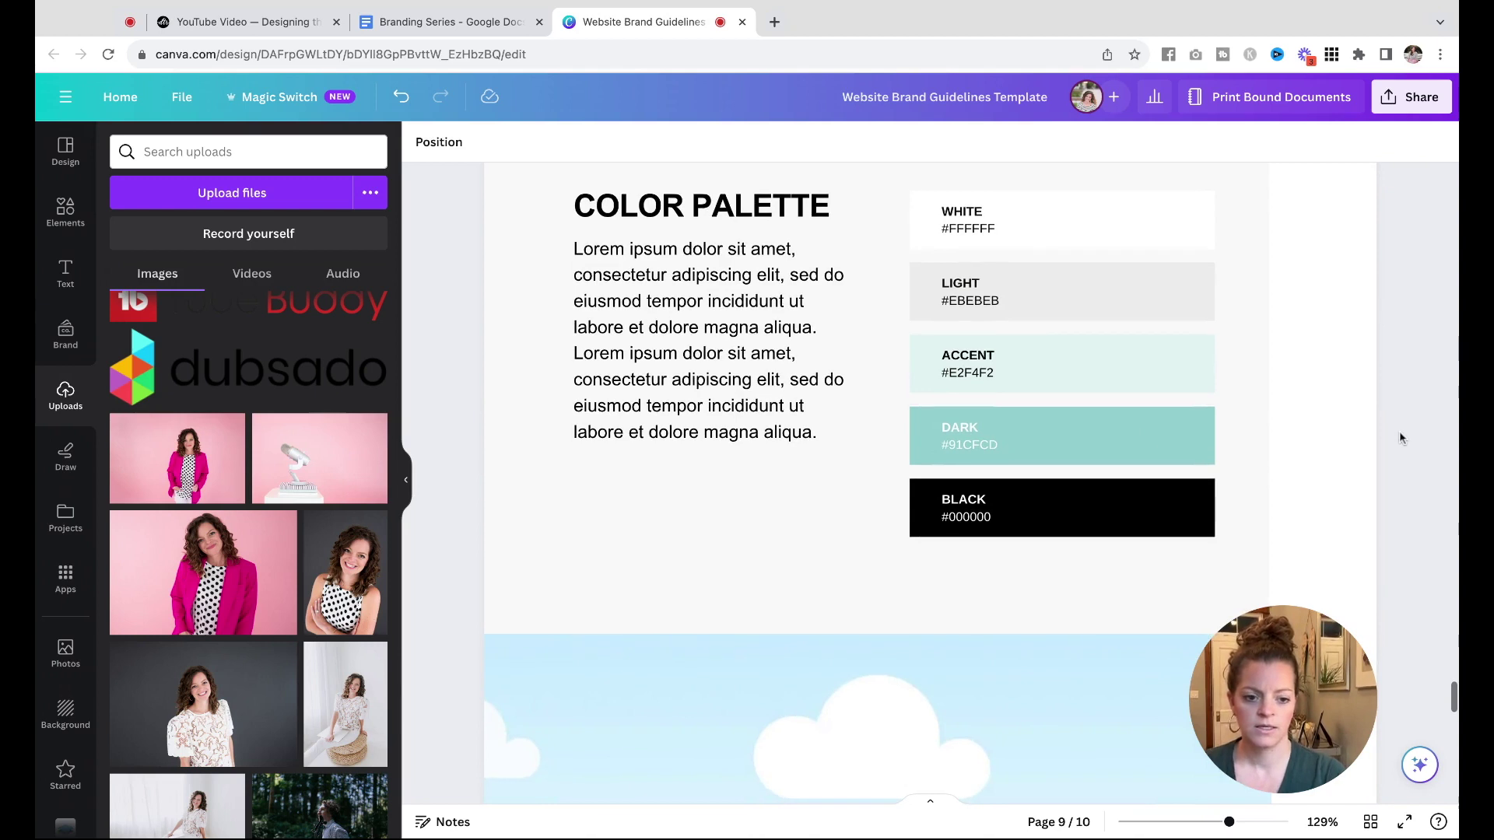
pyautogui.click(1193, 823)
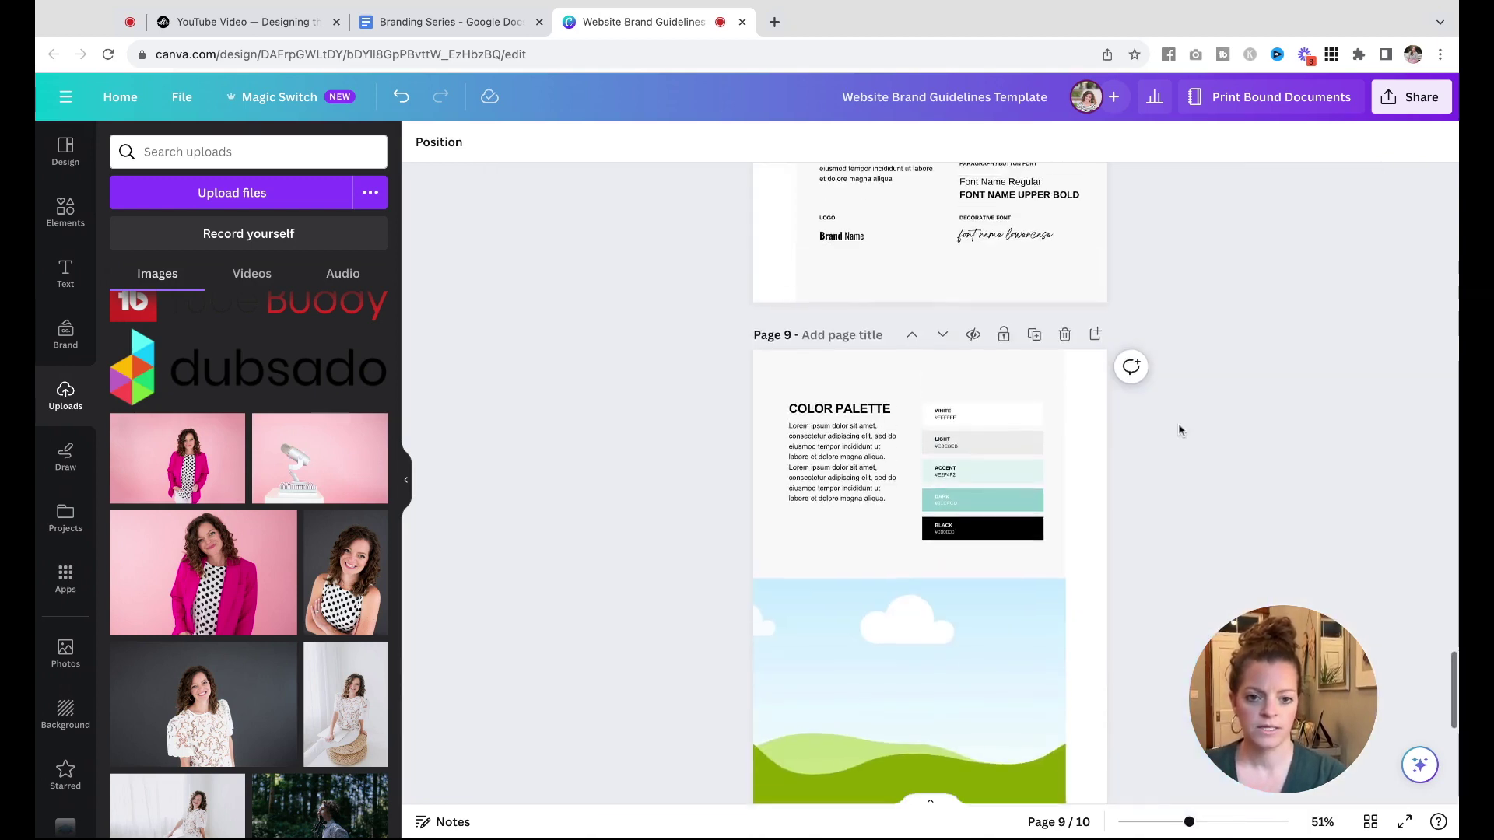
pyautogui.scroll(1, 1179, 430)
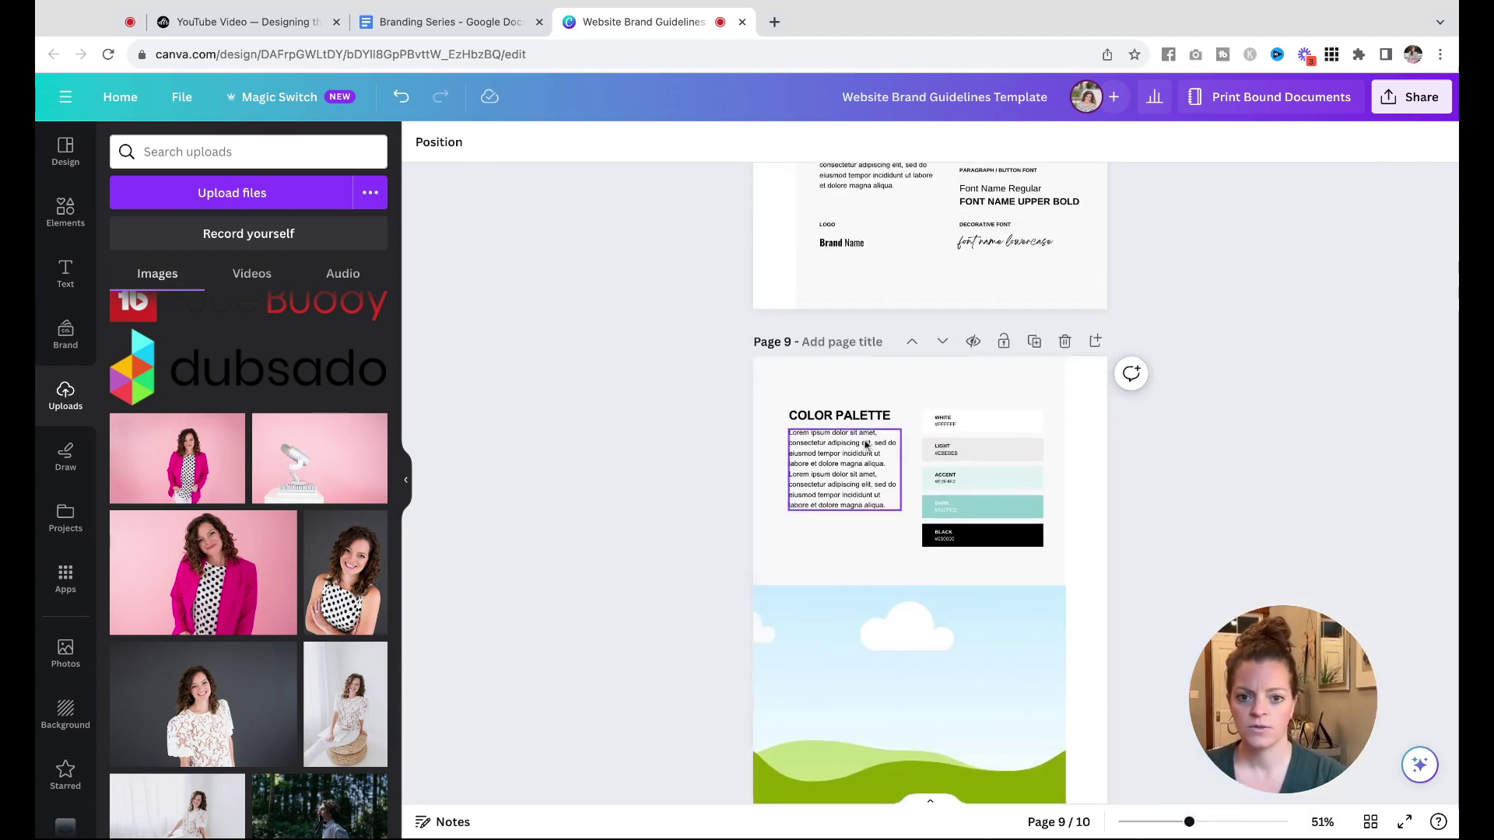
pyautogui.click(848, 385)
pyautogui.click(422, 142)
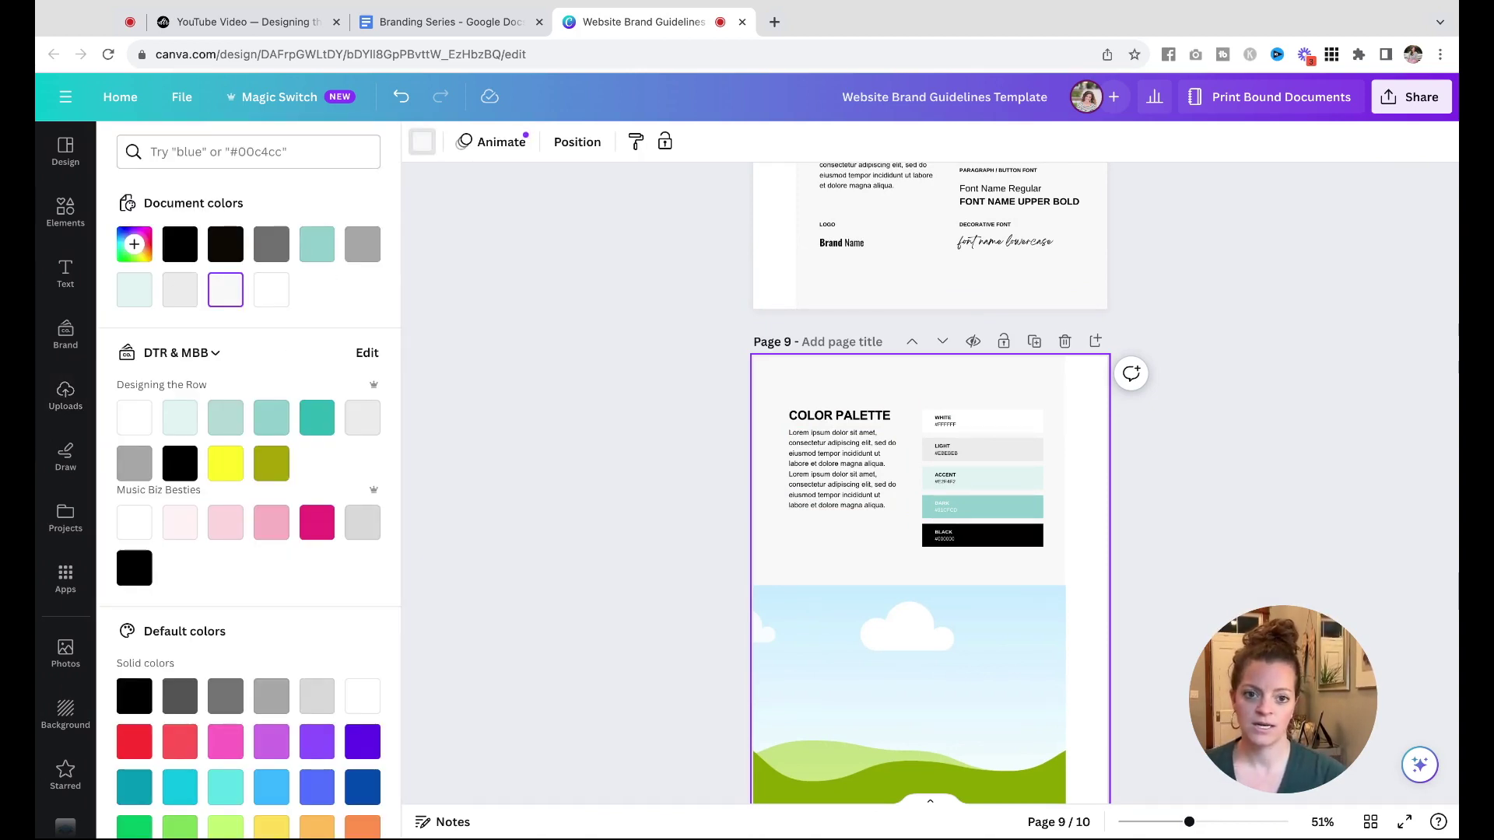
pyautogui.click(668, 391)
pyautogui.scroll(20, 671, 392)
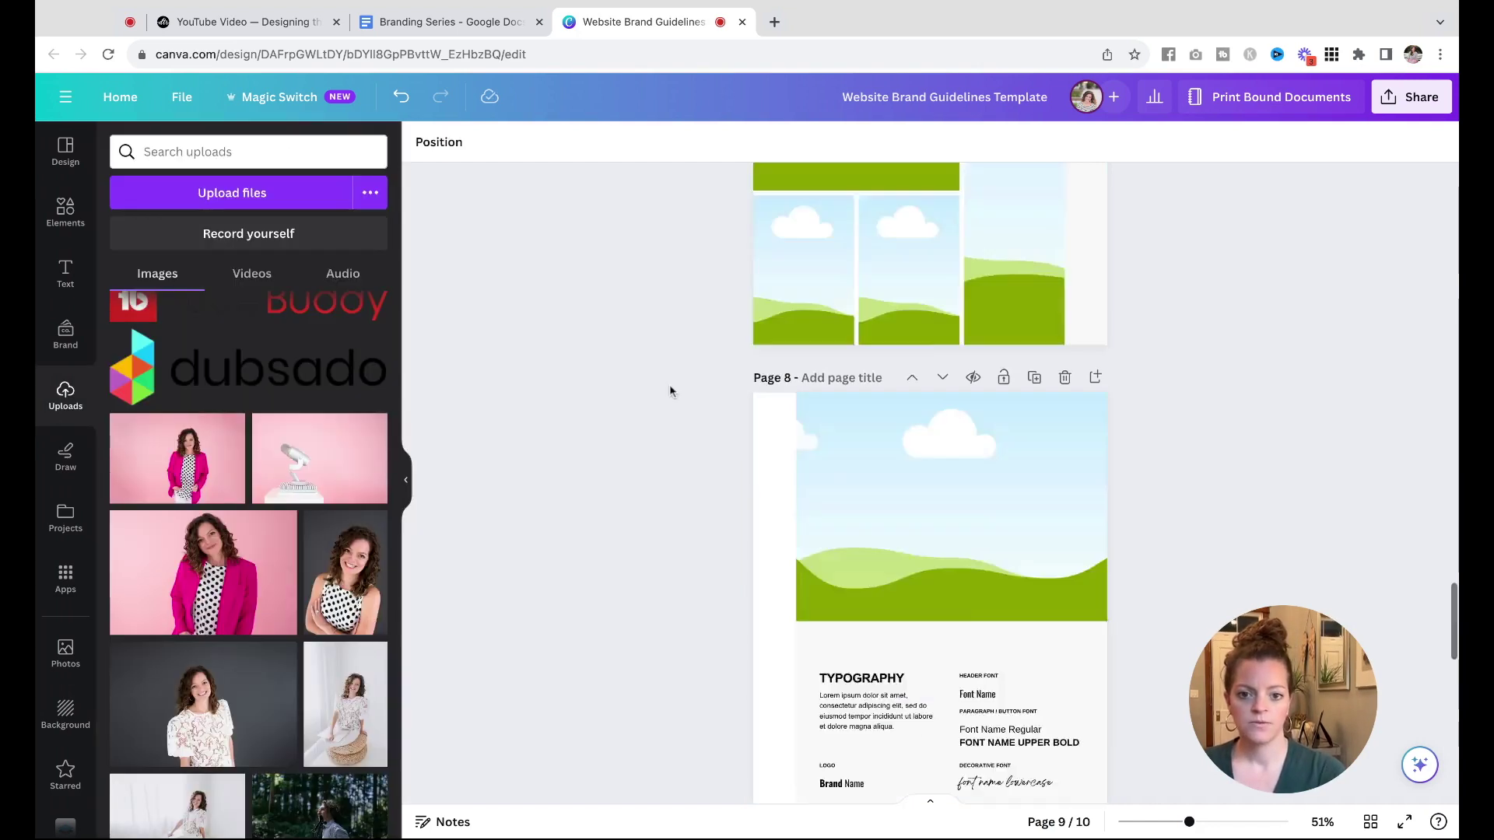
pyautogui.scroll(-1, 666, 390)
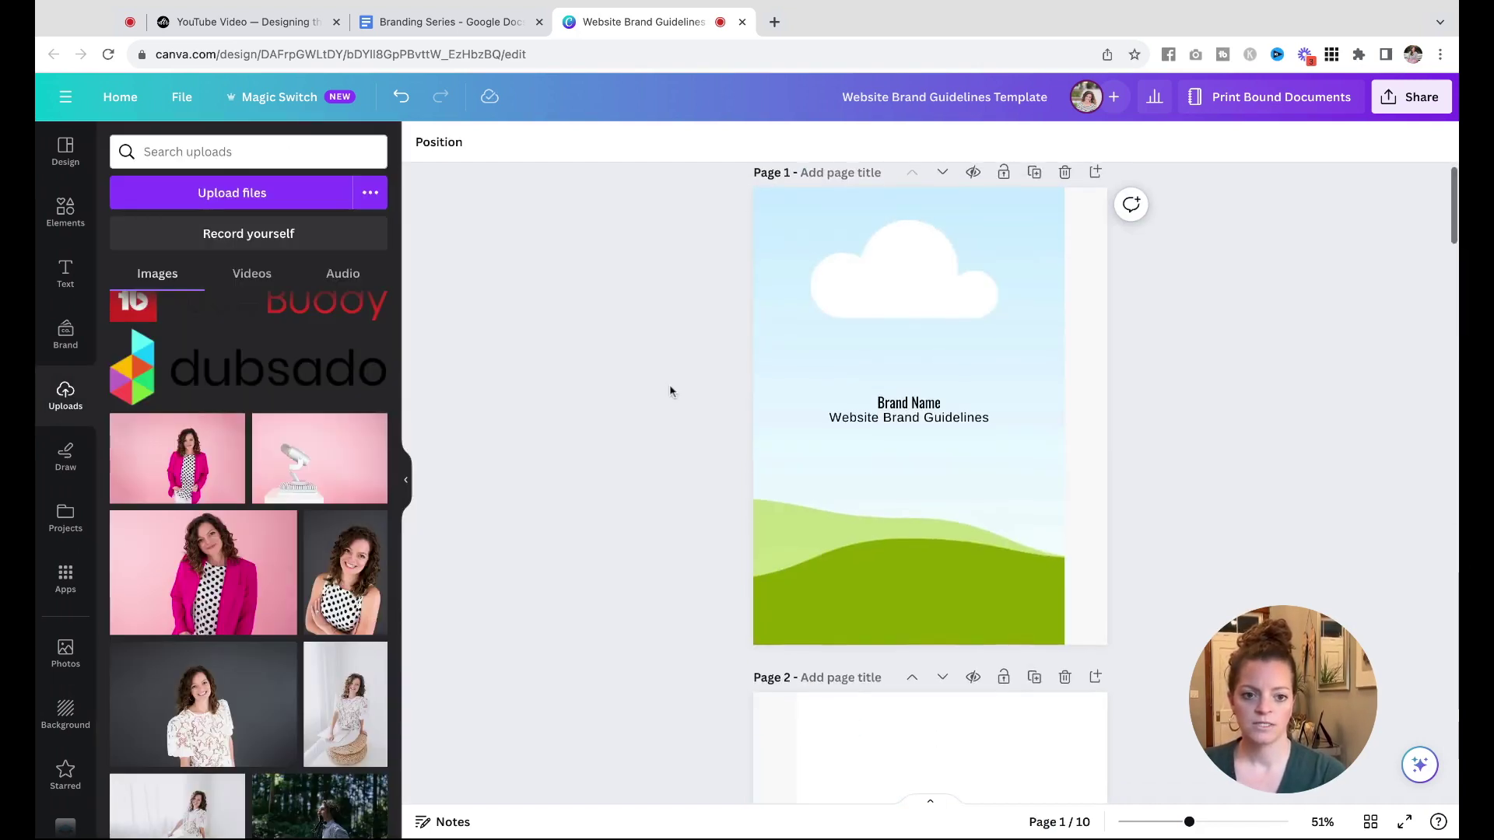
pyautogui.click(1103, 310)
pyautogui.click(422, 142)
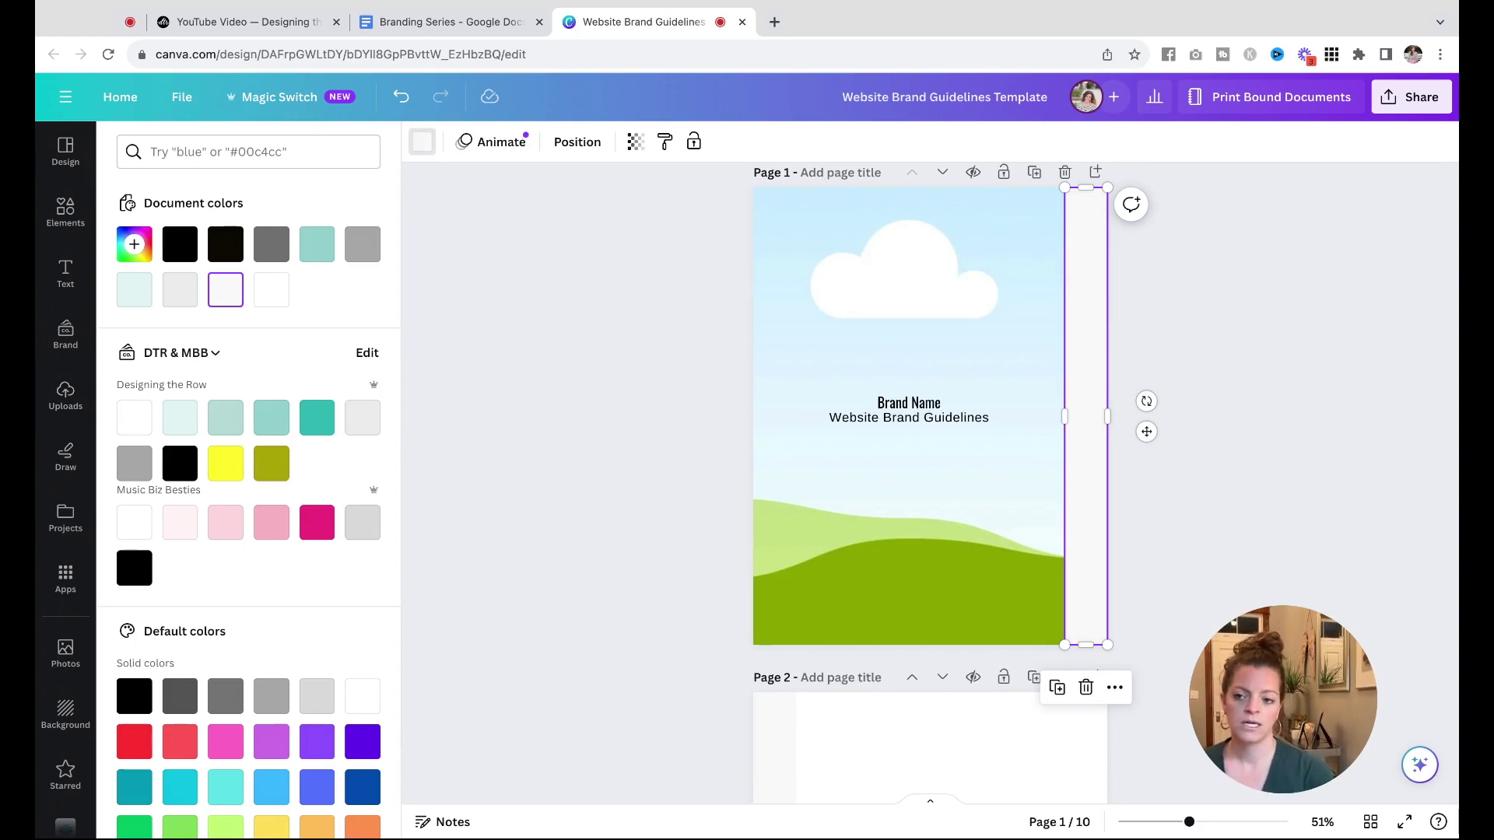
pyautogui.click(504, 378)
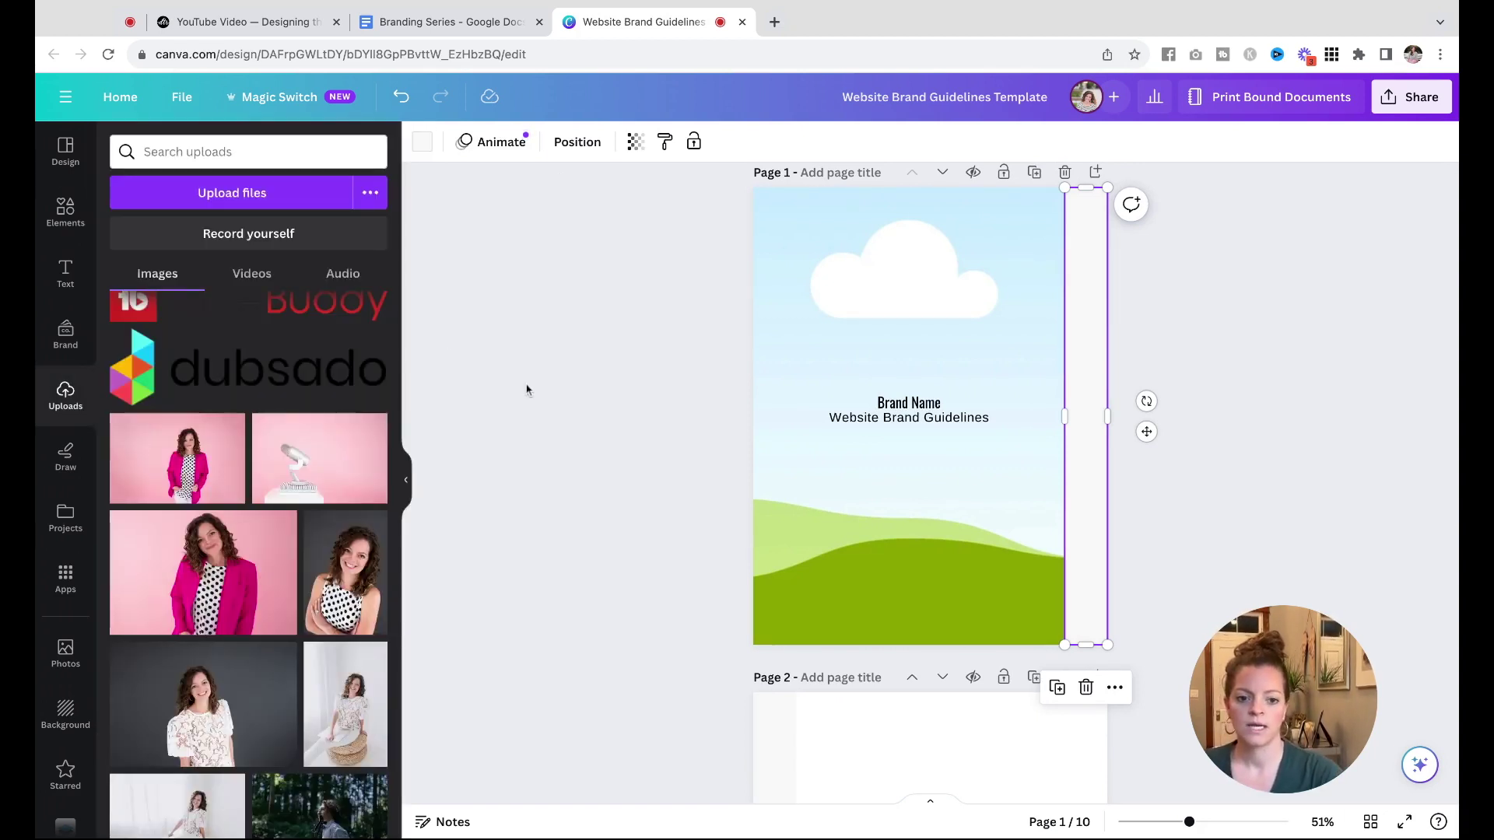
pyautogui.scroll(-3, 526, 390)
pyautogui.click(1296, 516)
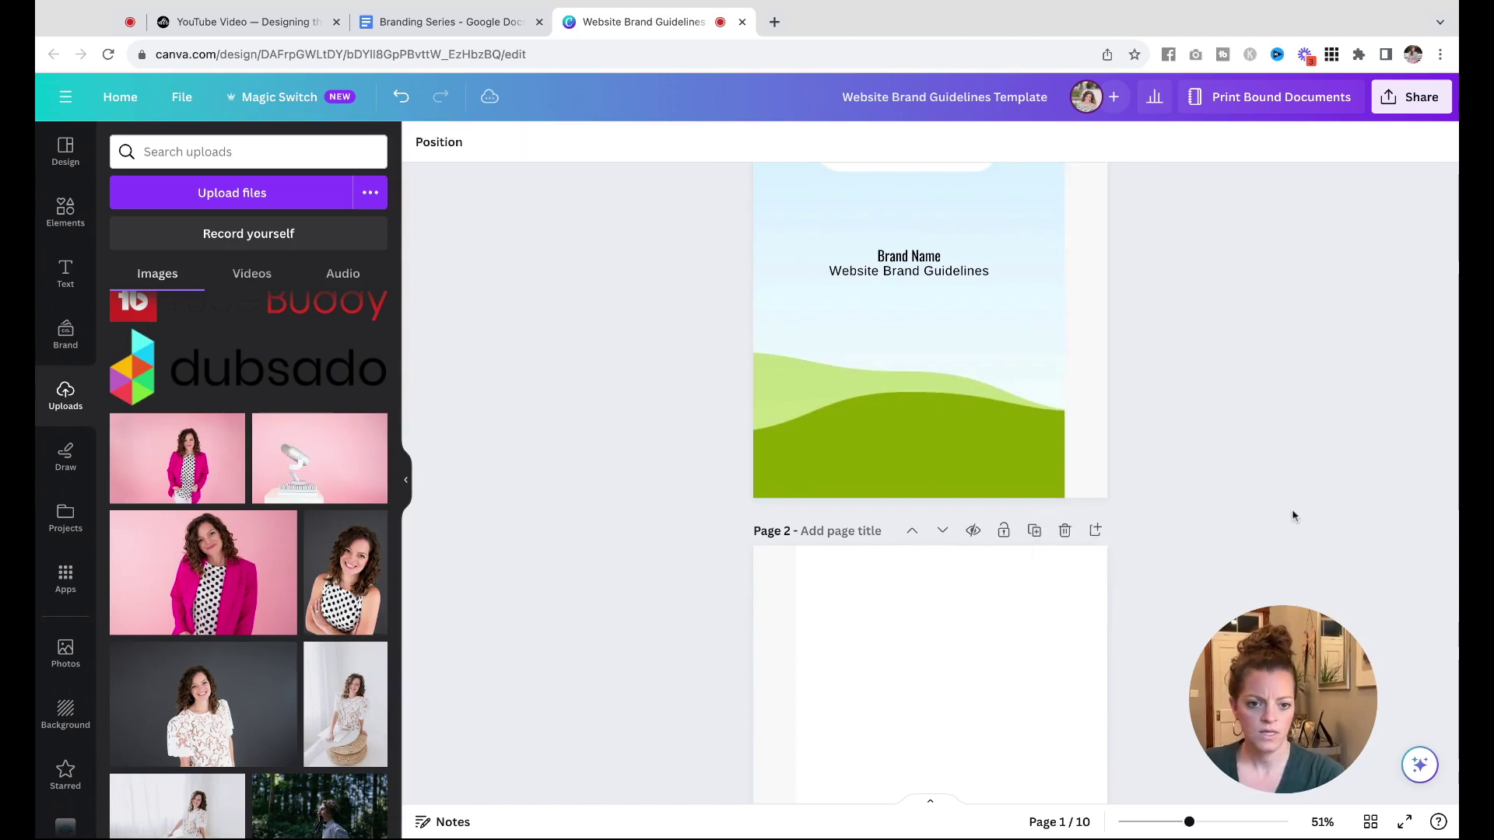
# - View all 10 page thumbnails in grid view, then return to the scrolling editor
pyautogui.click(1369, 822)
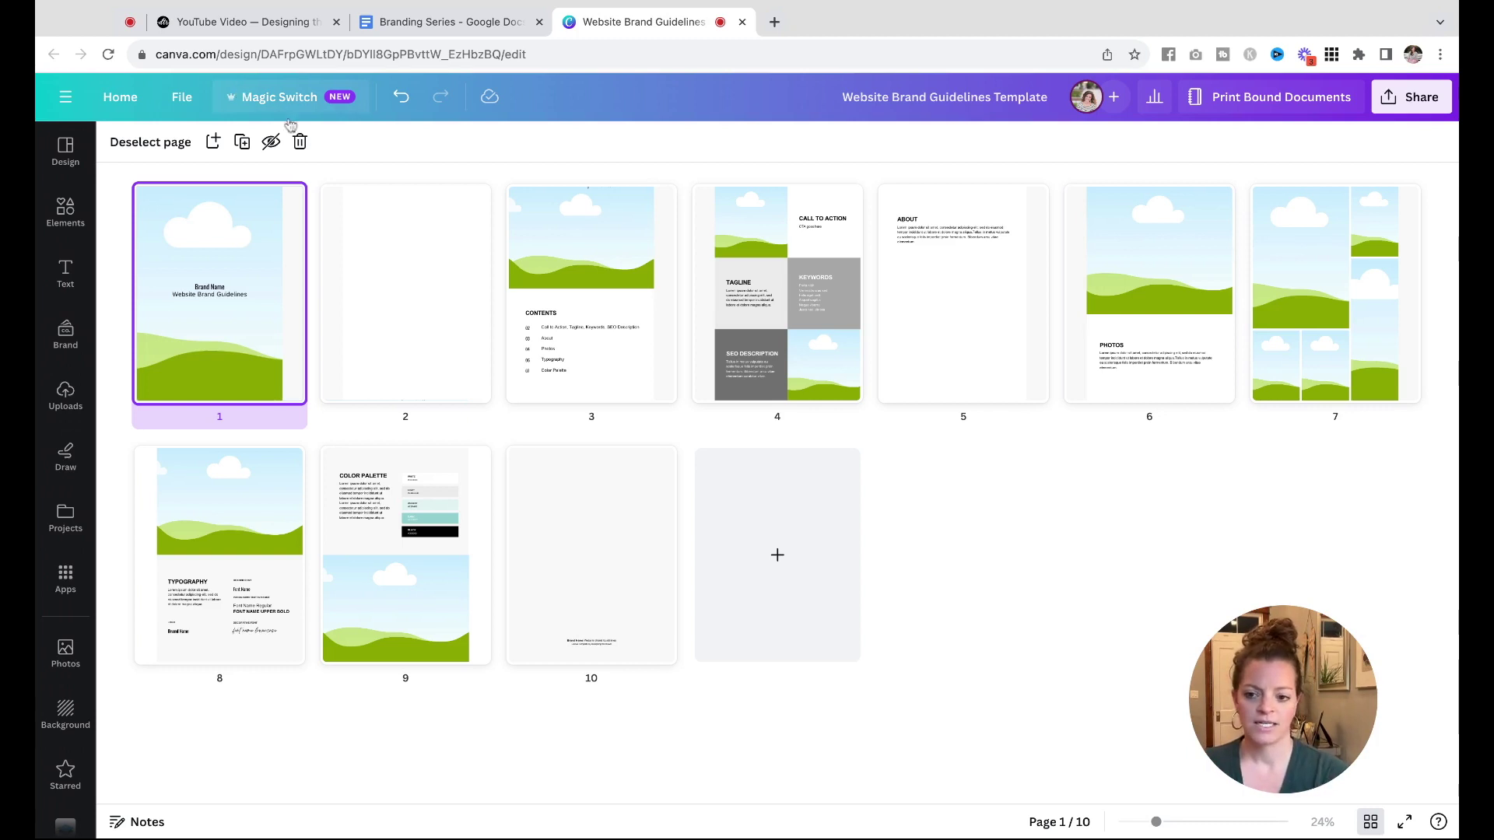
pyautogui.click(1371, 825)
# - Fill page 4's Tagline tile with light mint and the Keywords tile with mint
pyautogui.scroll(-5, 1121, 614)
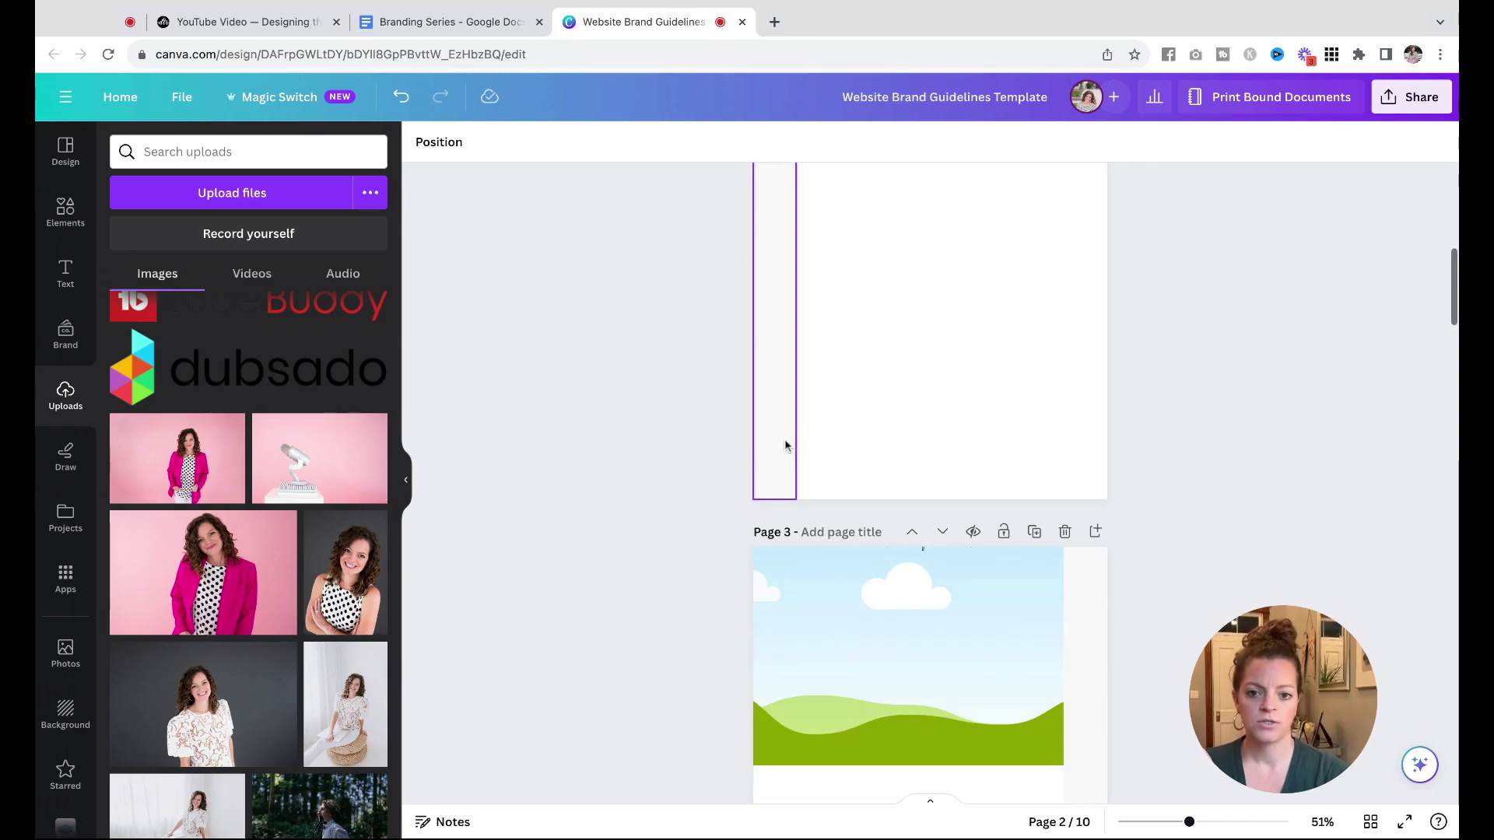
pyautogui.scroll(-10, 537, 462)
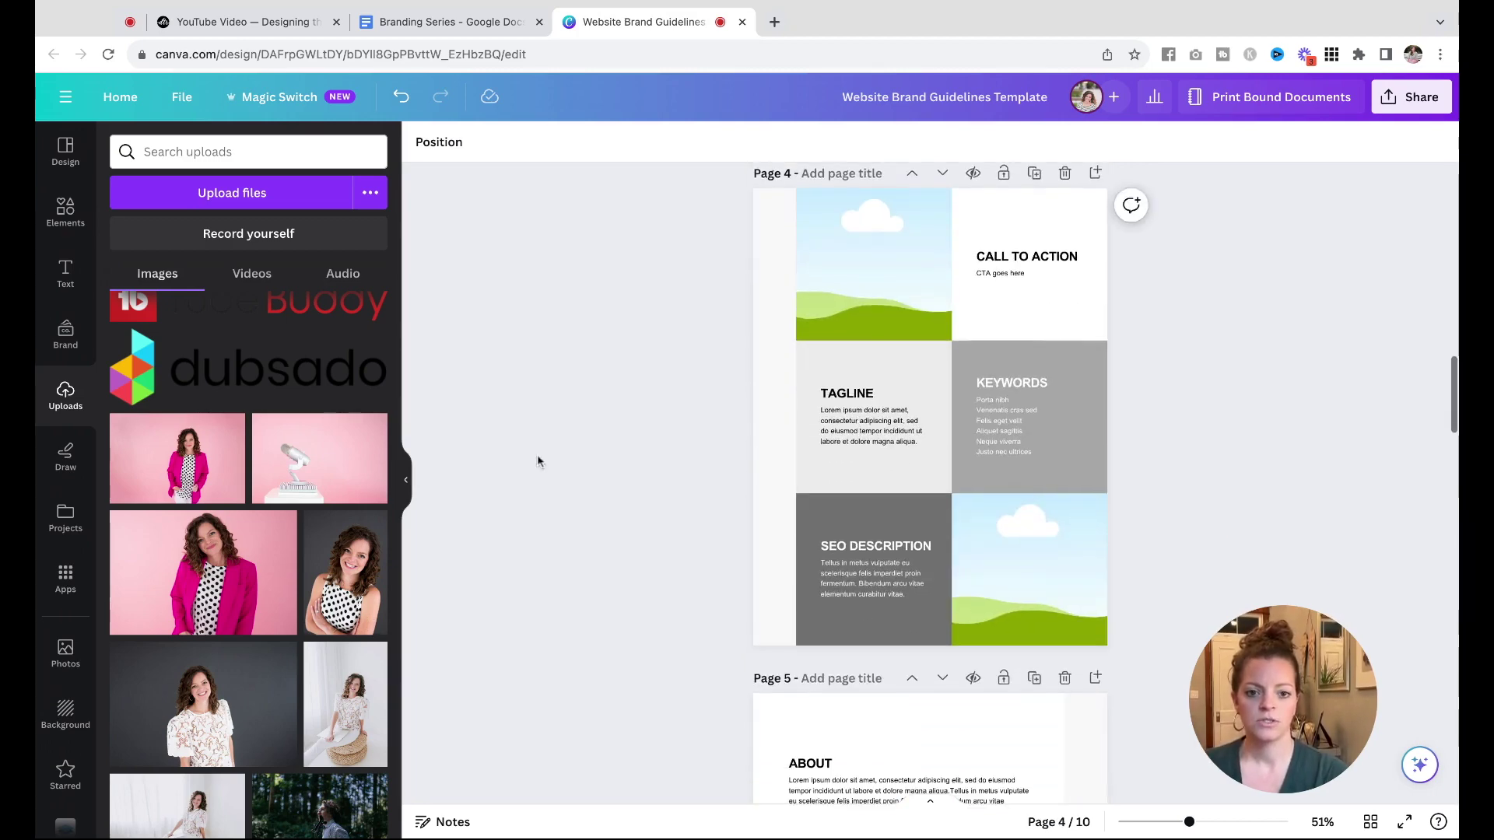
pyautogui.scroll(3, 537, 462)
pyautogui.scroll(-3, 627, 467)
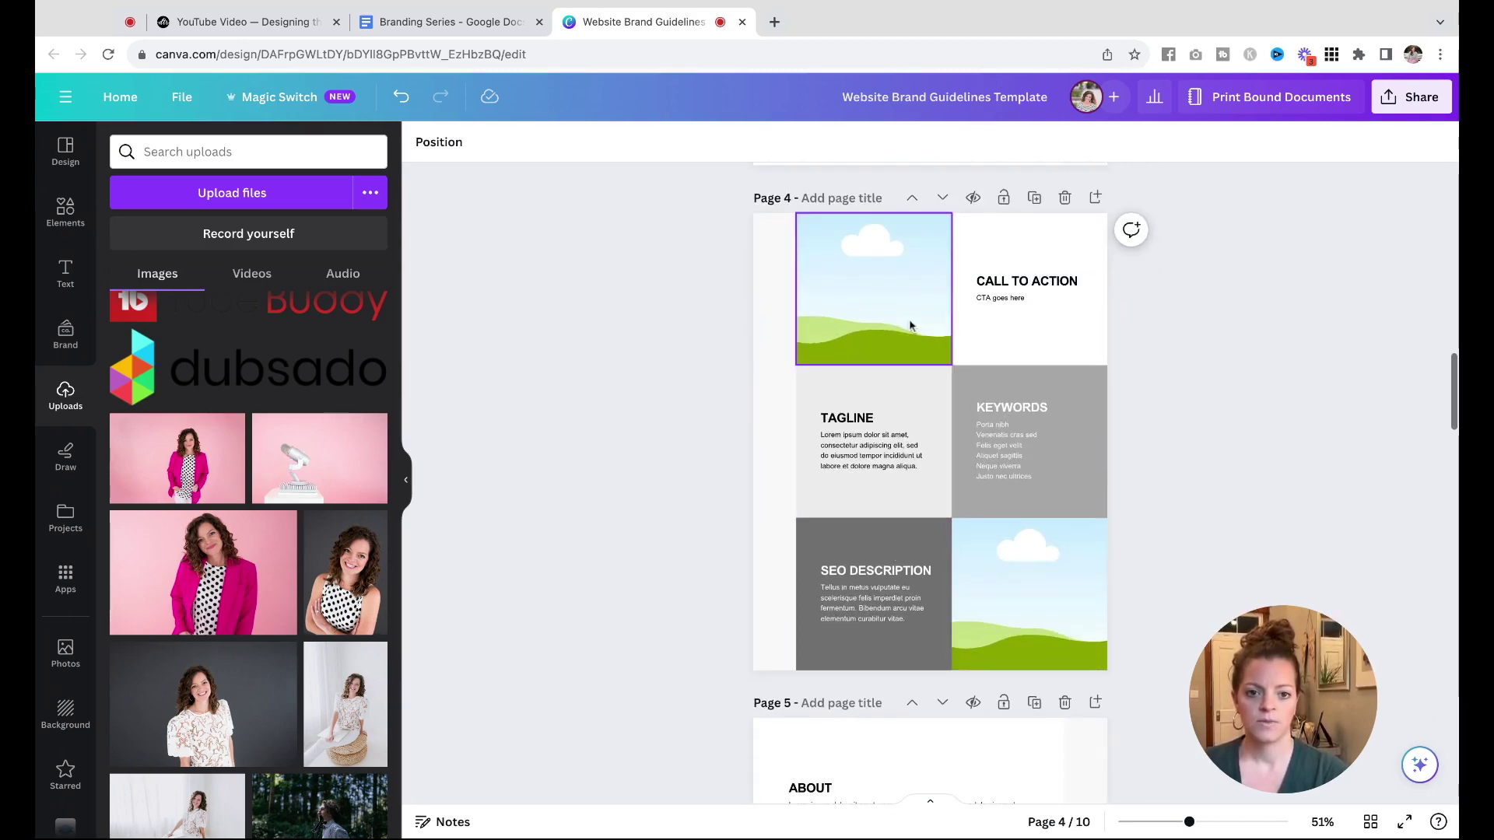
pyautogui.click(879, 385)
pyautogui.click(422, 141)
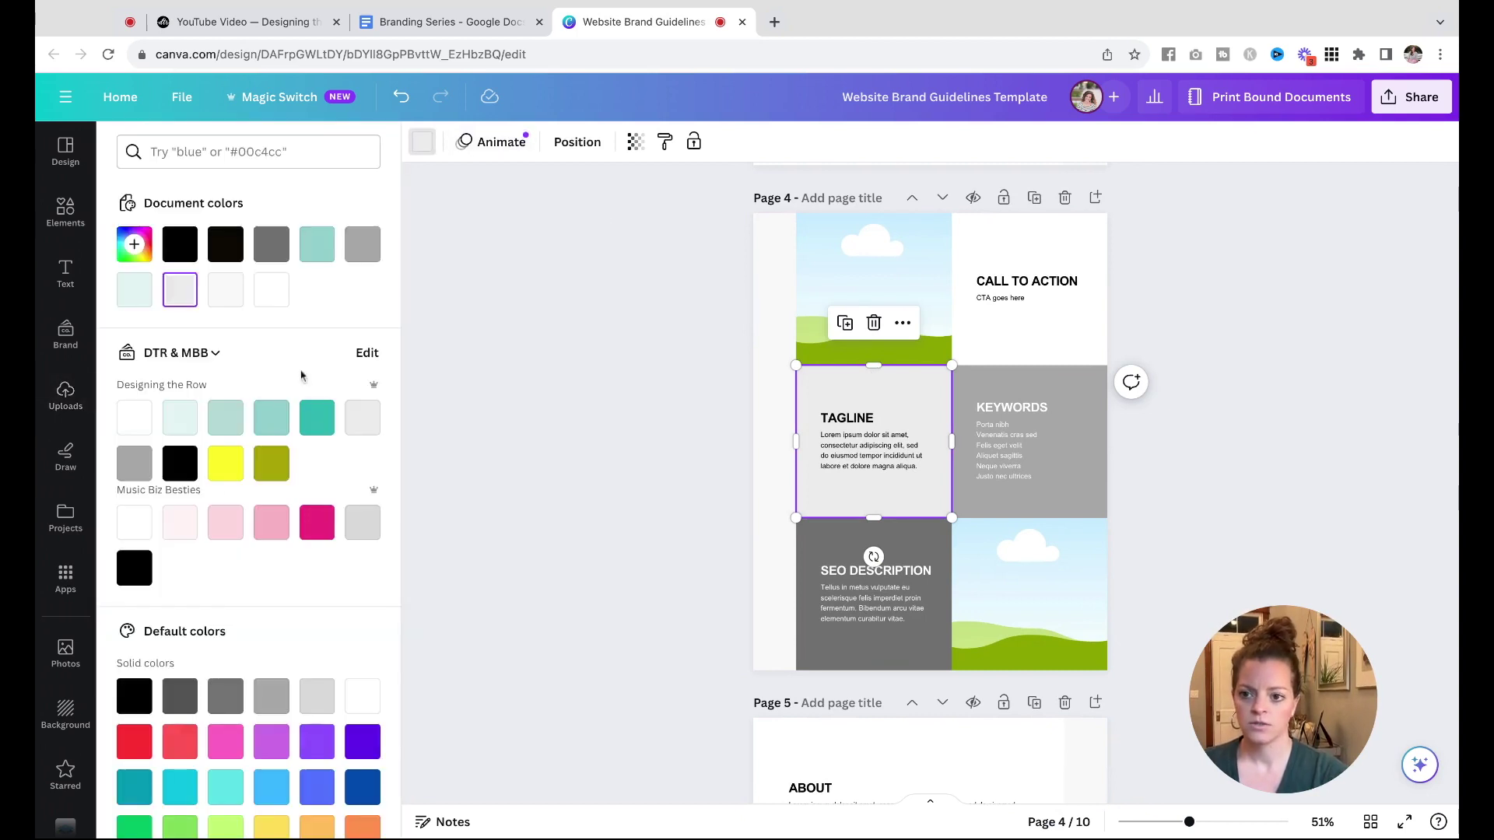
pyautogui.click(126, 300)
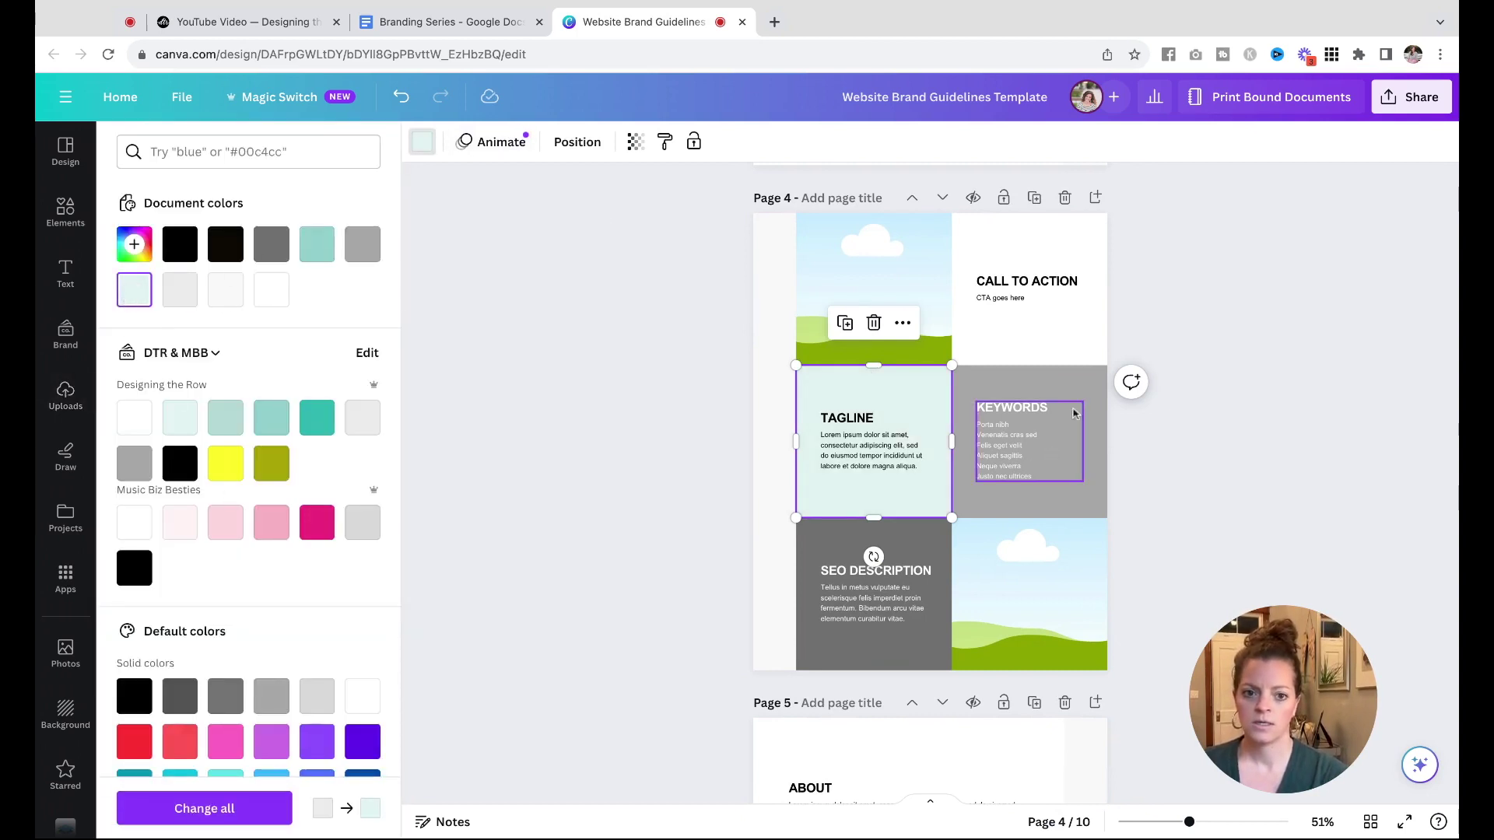
pyautogui.click(1055, 377)
pyautogui.click(325, 243)
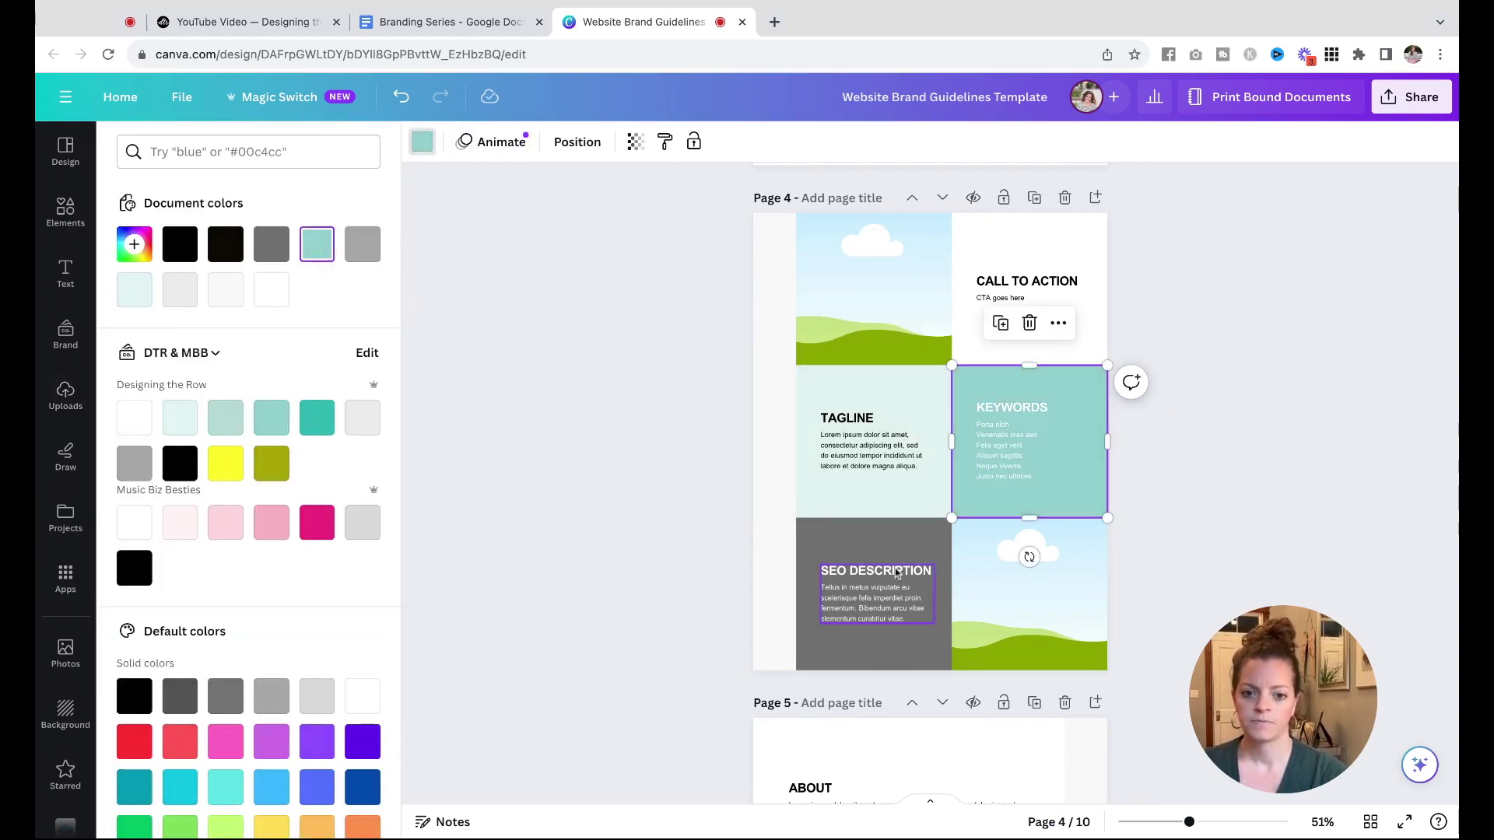
pyautogui.press('Escape')
pyautogui.click(638, 548)
pyautogui.scroll(-15, 639, 548)
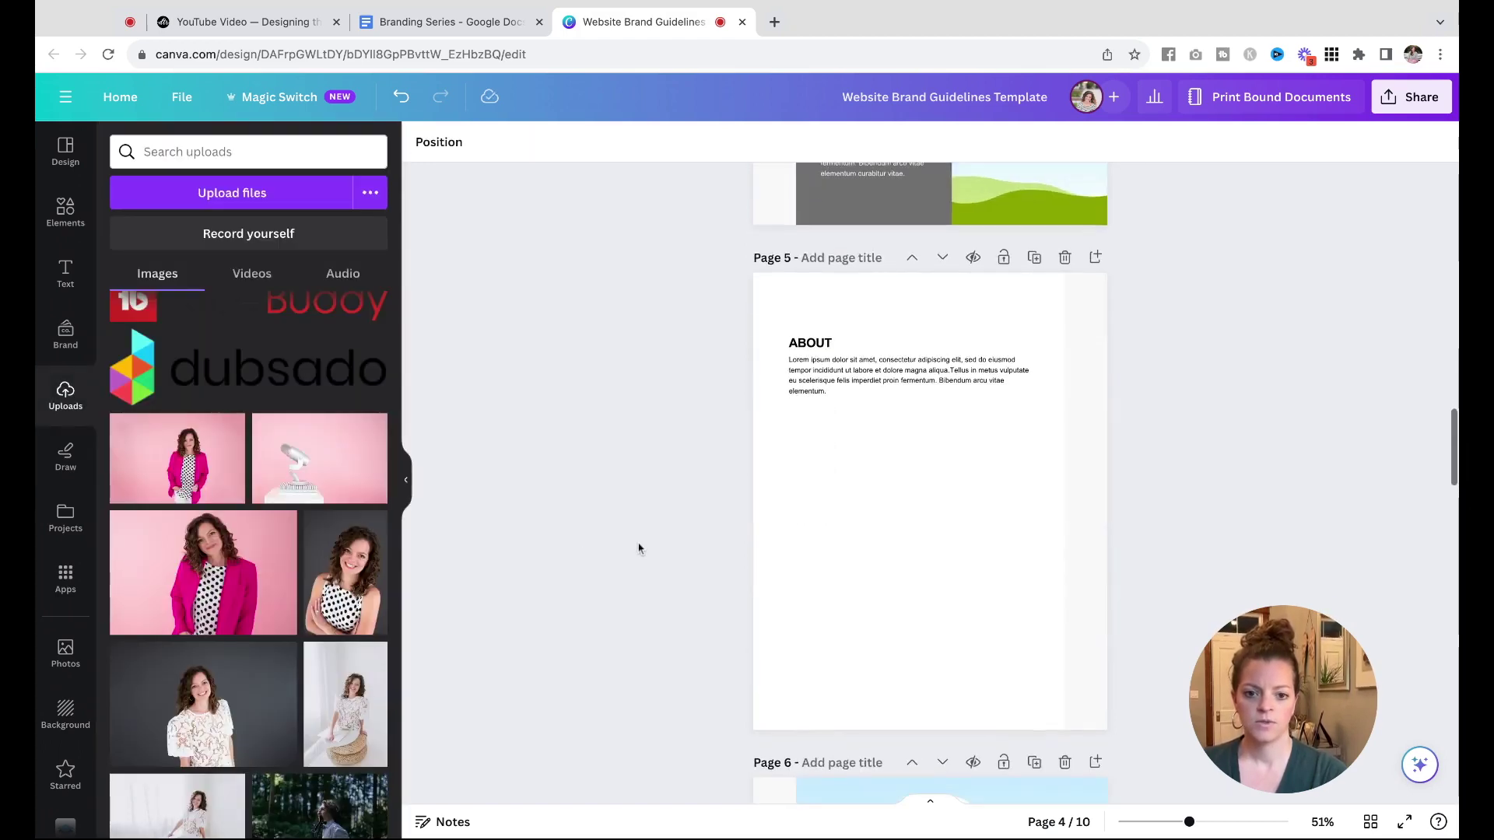
pyautogui.scroll(-15, 638, 547)
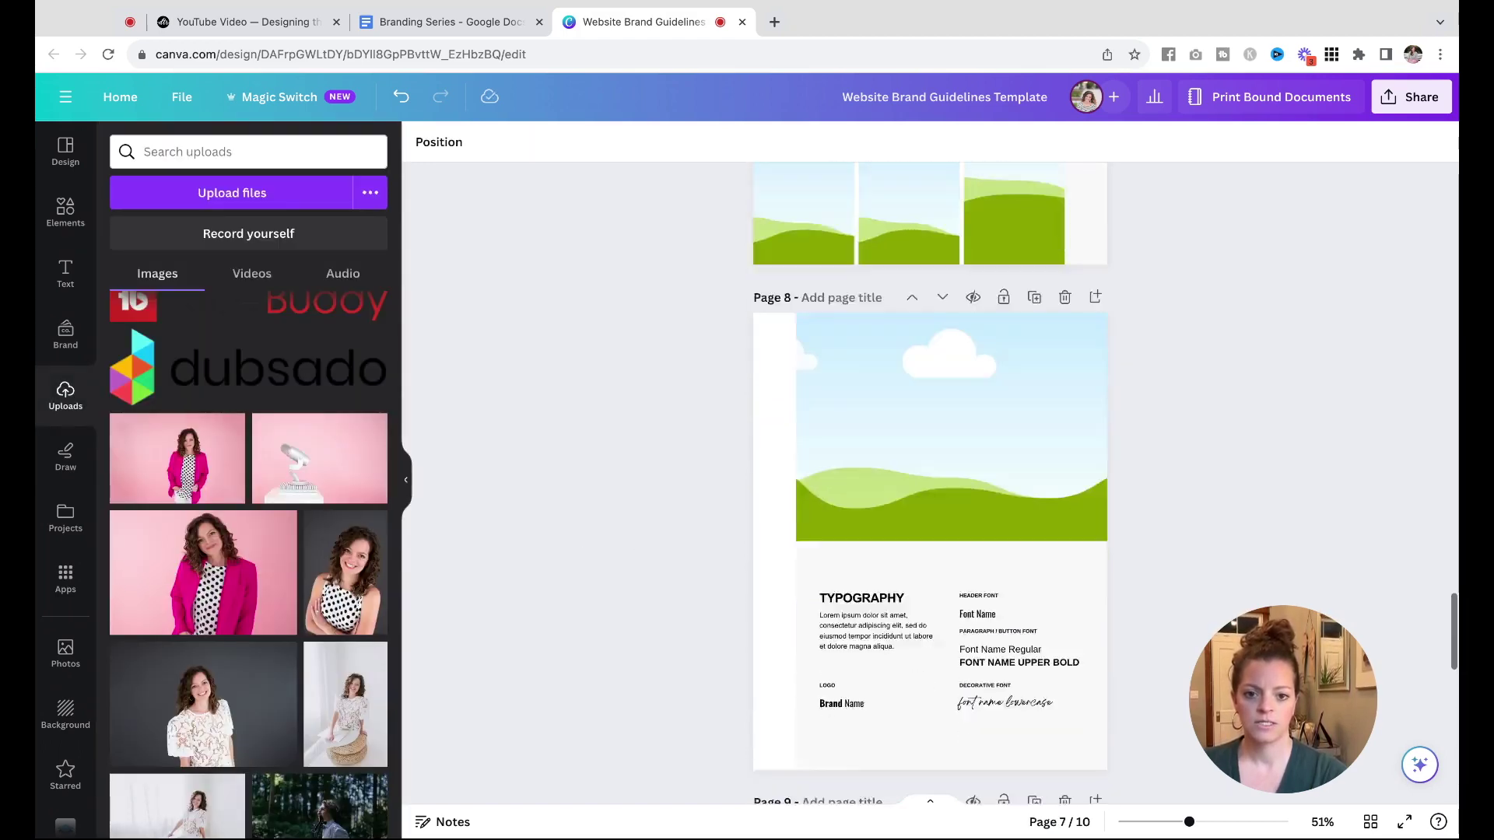
pyautogui.scroll(-4, 930, 482)
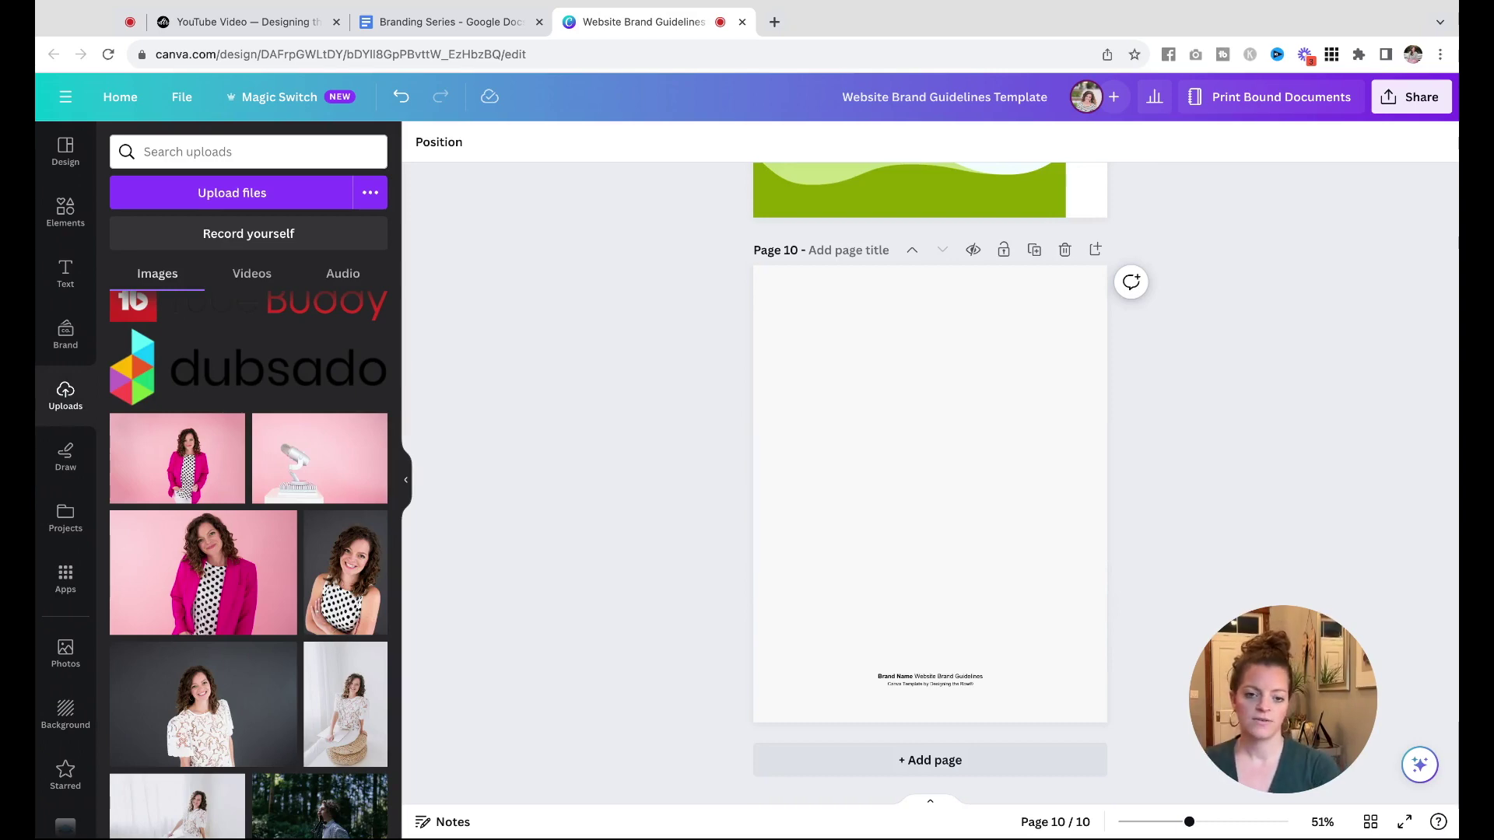
# - Set the uploaded lace-top portrait as page 1's background
pyautogui.scroll(15, 625, 467)
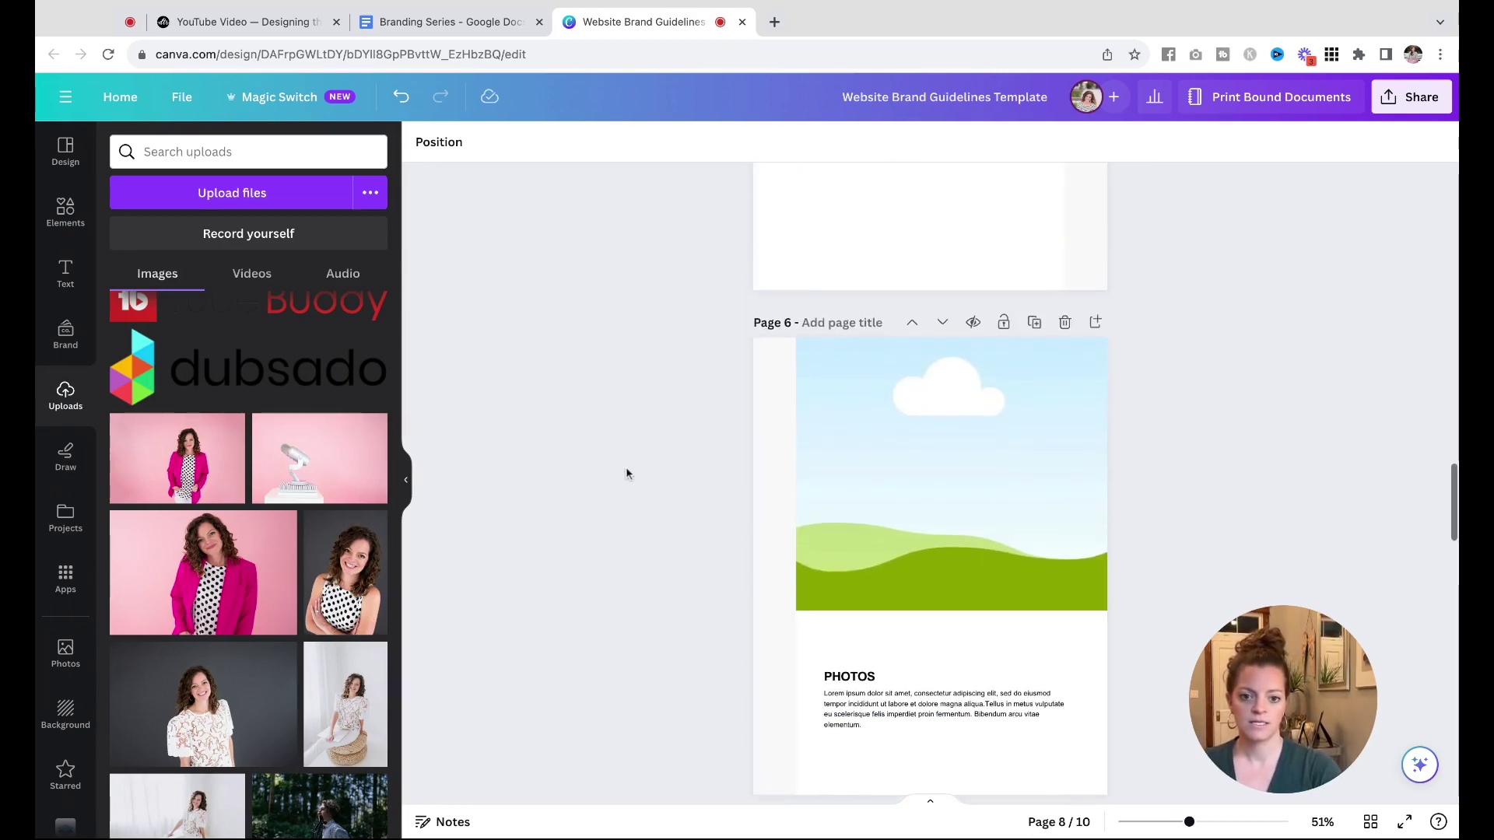
pyautogui.scroll(18, 625, 467)
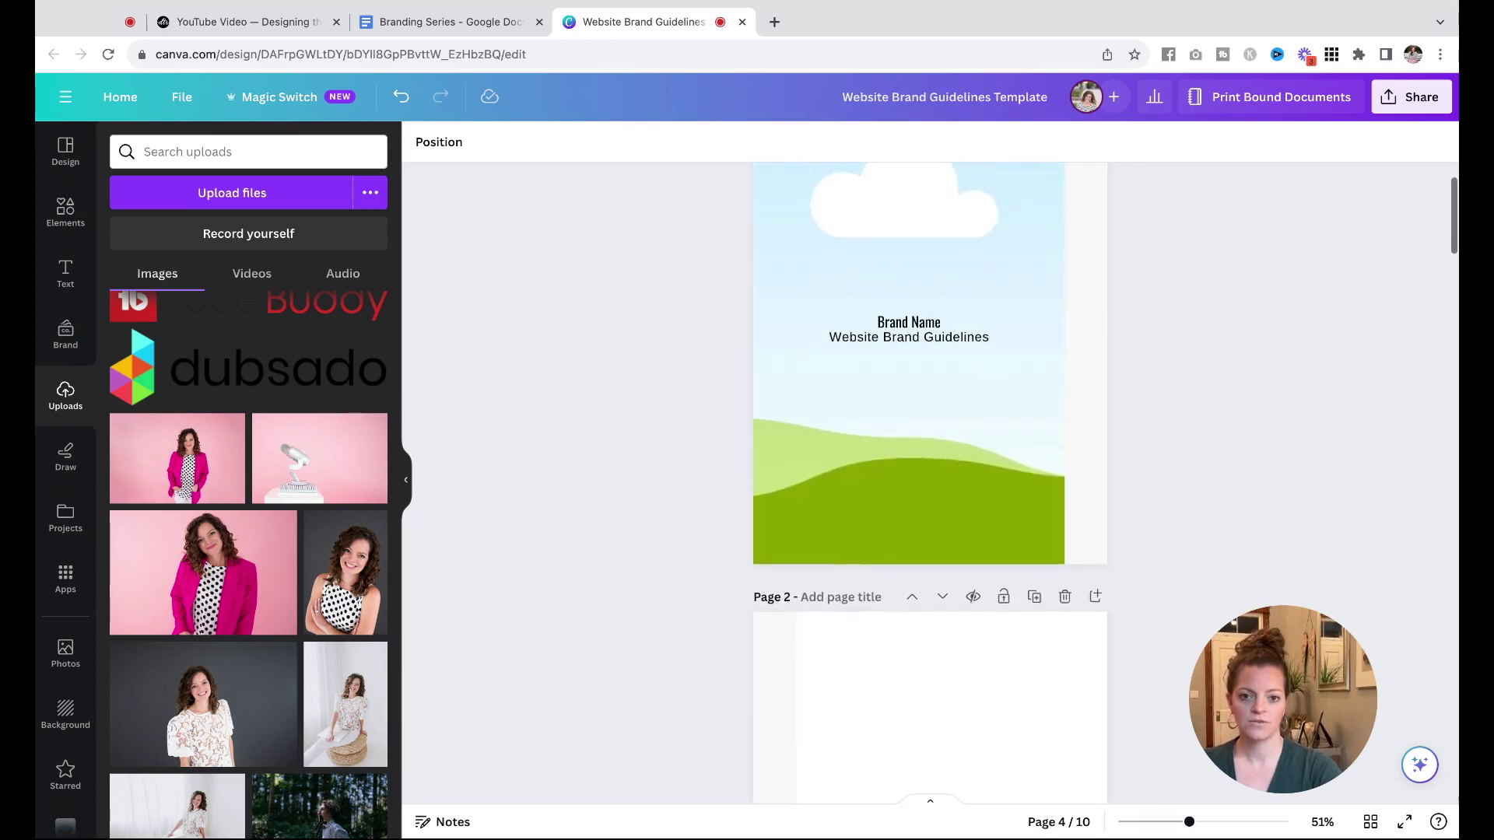
pyautogui.scroll(1, 930, 436)
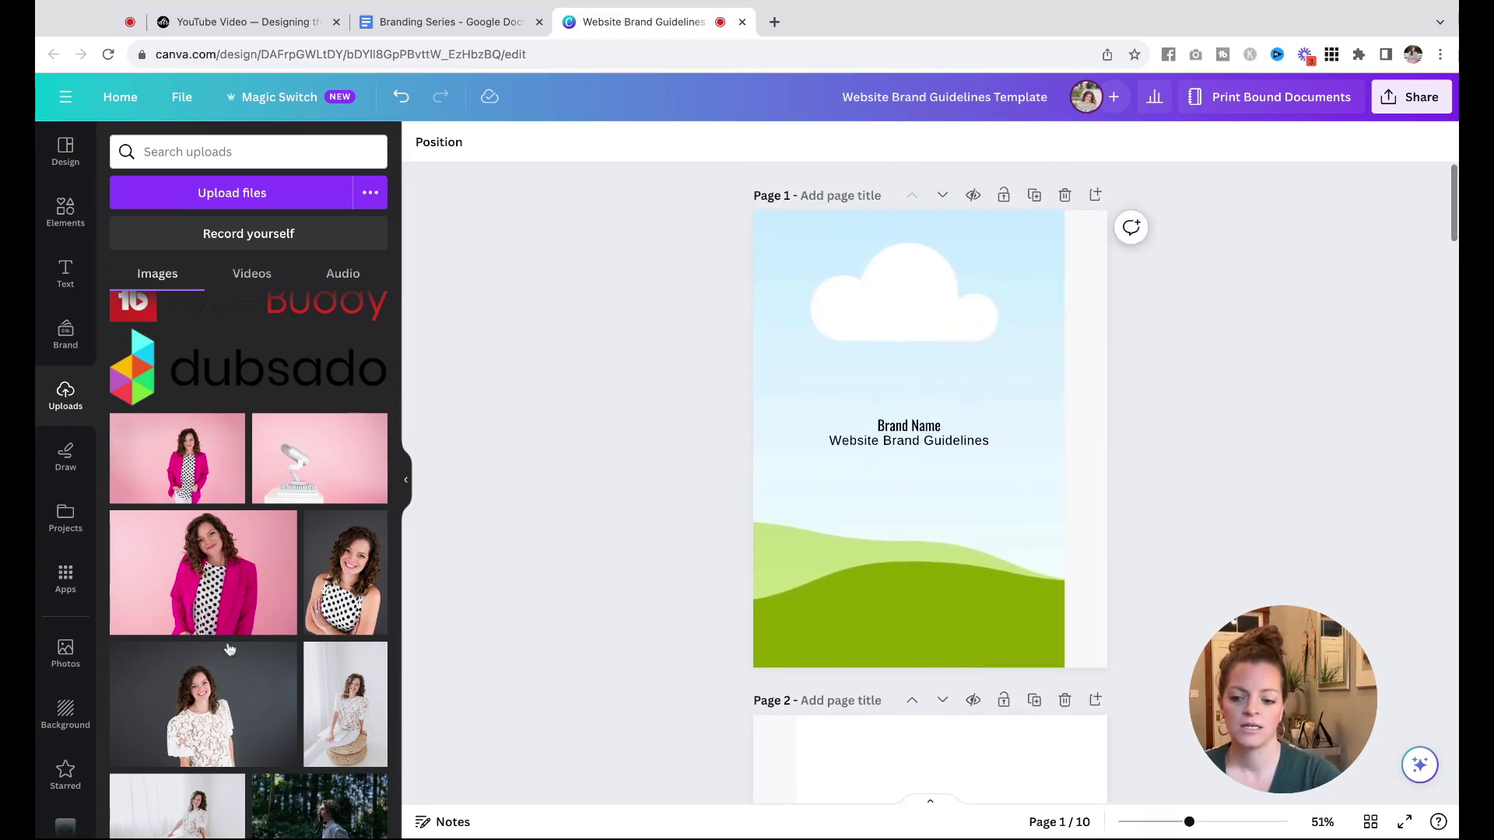
pyautogui.click(210, 704)
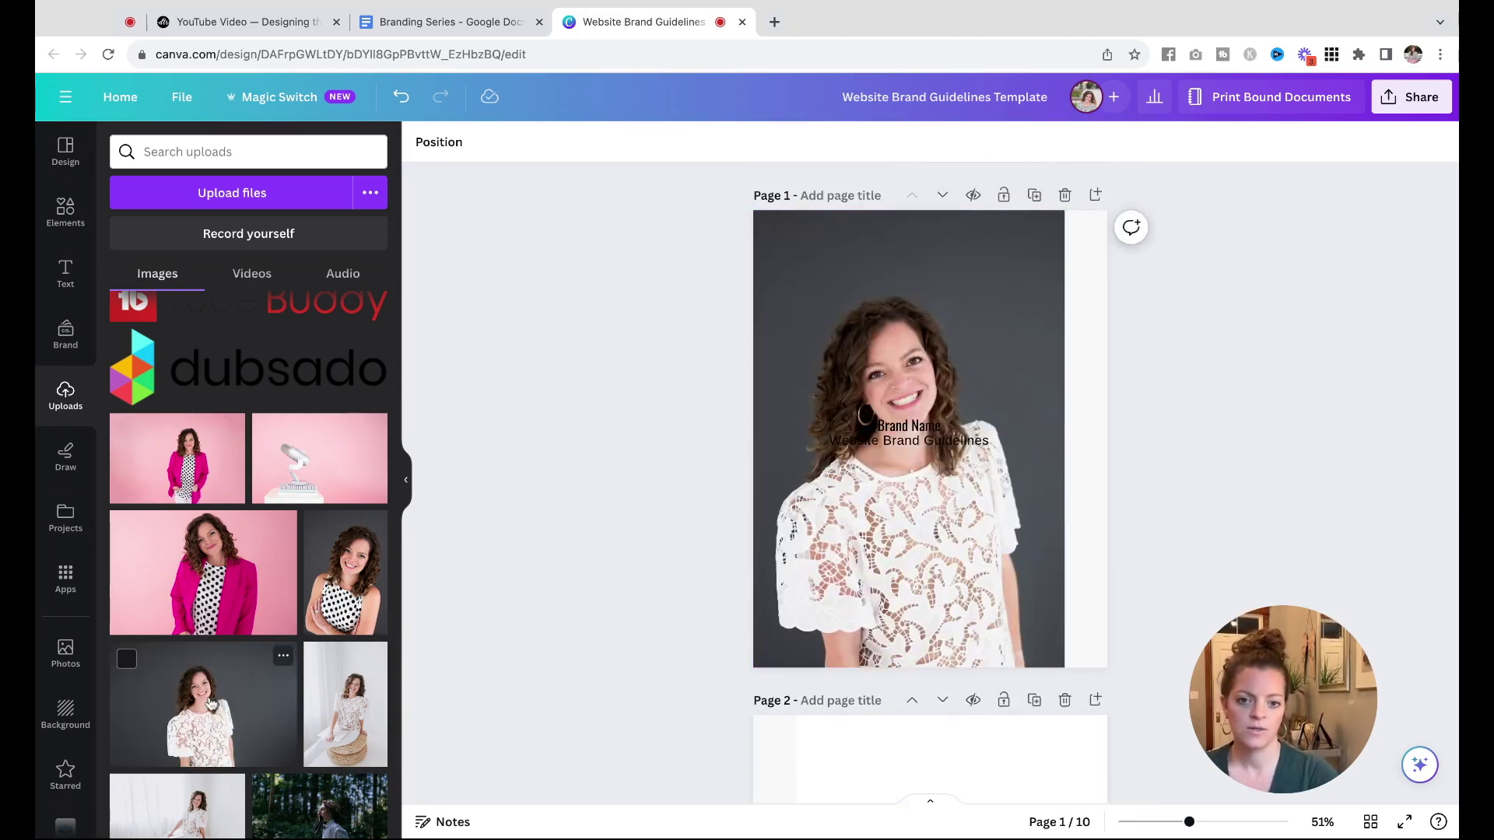
# - Move the Brand Name and Website Brand Guidelines lines near the top and make them white
pyautogui.click(948, 430)
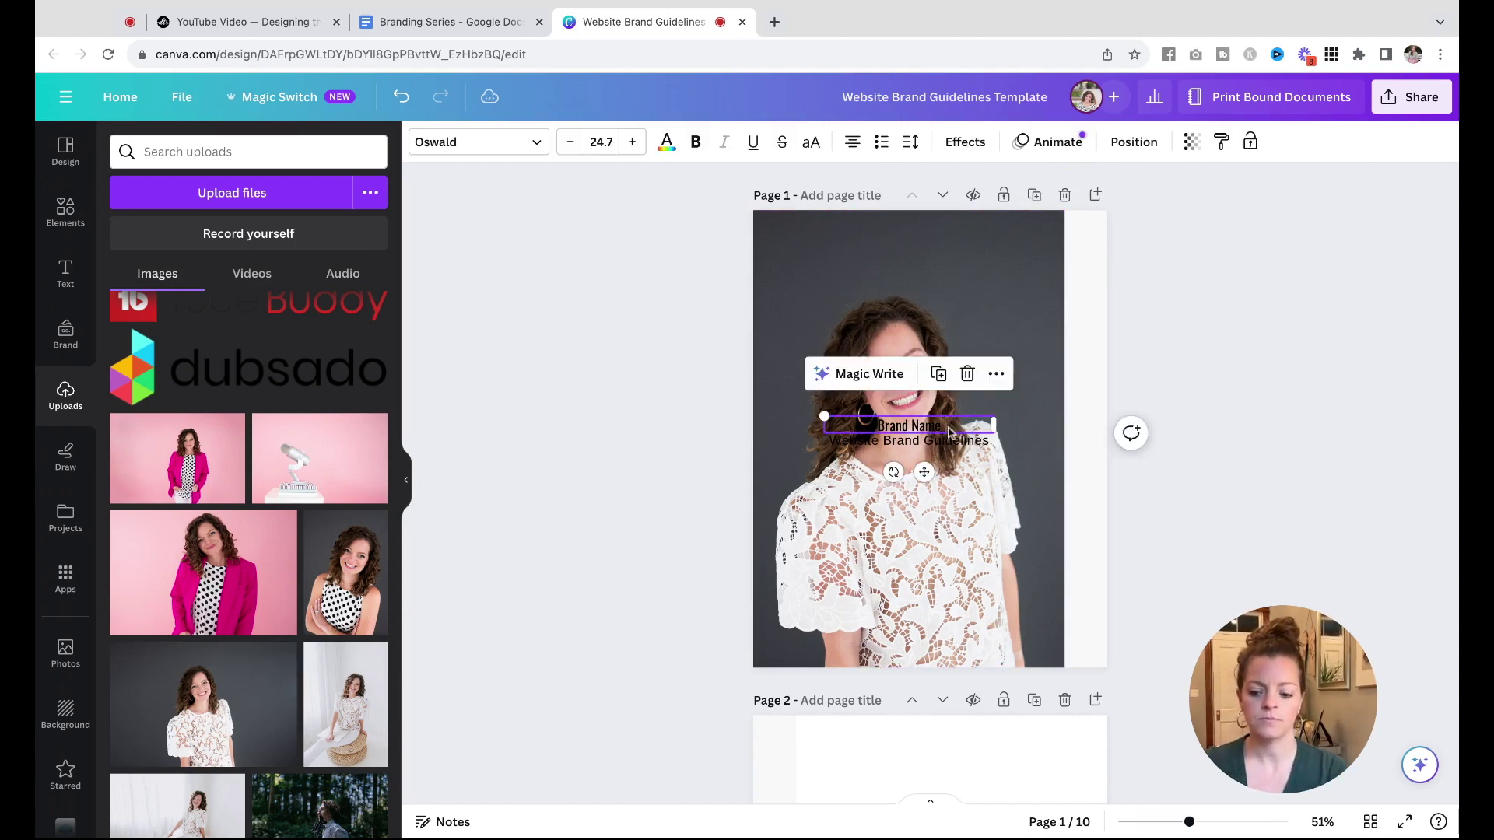
pyautogui.keyDown('shift'); pyautogui.click(943, 445); pyautogui.keyUp('shift')
pyautogui.moveTo(944, 450); pyautogui.dragTo(964, 421)
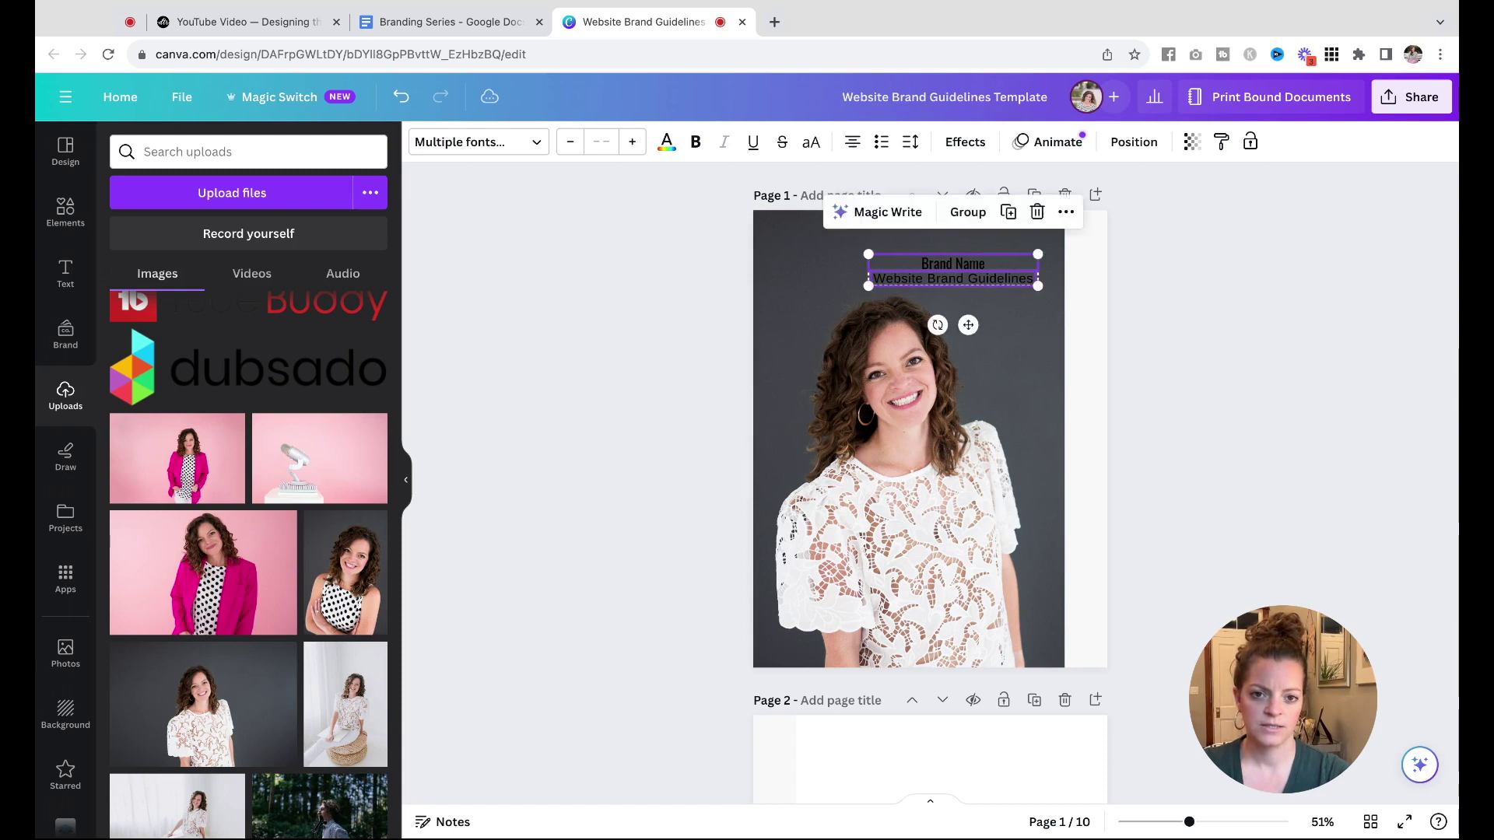
pyautogui.click(666, 141)
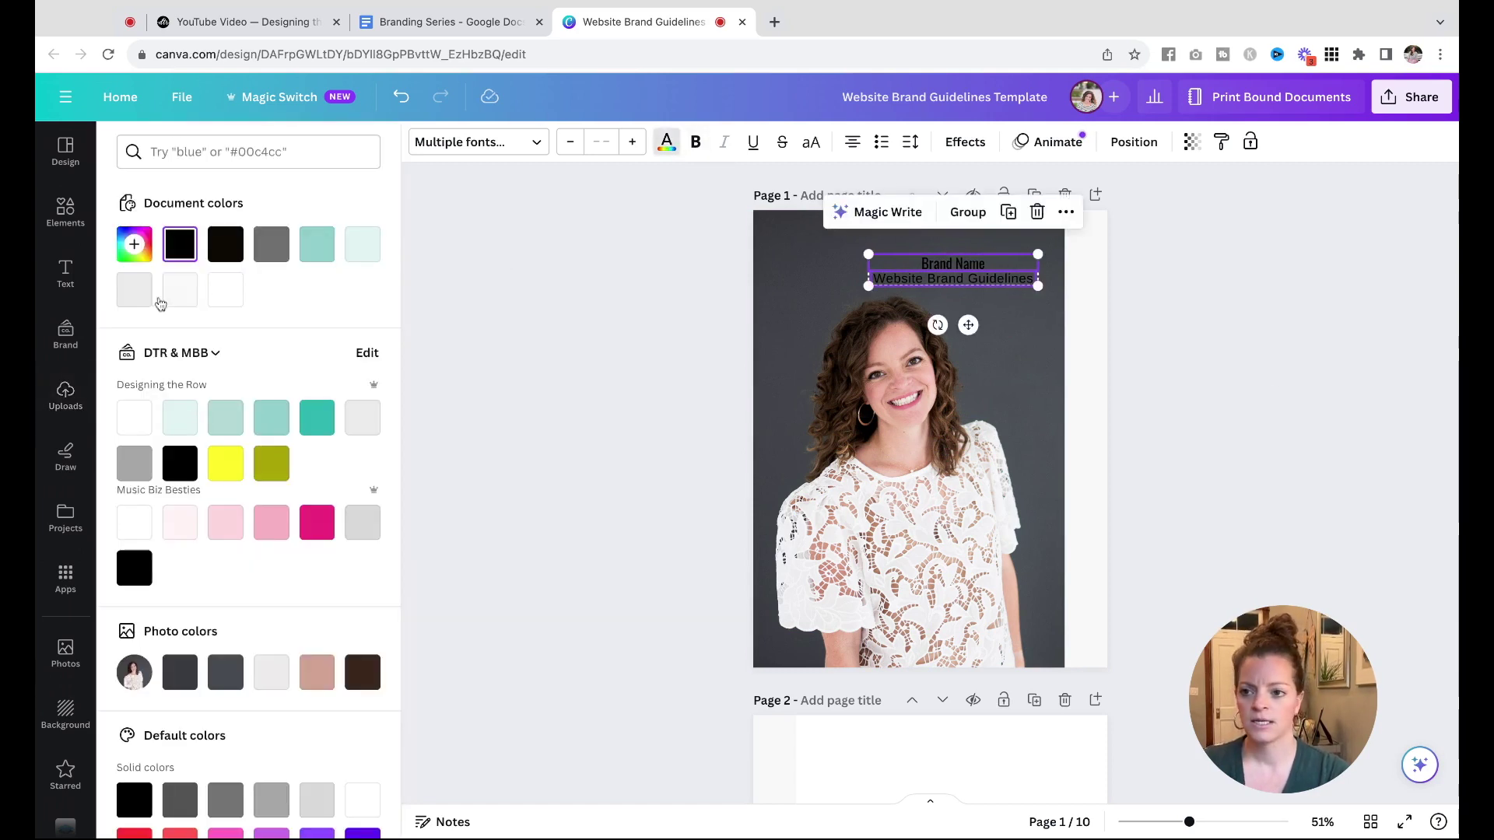
pyautogui.click(225, 290)
pyautogui.click(636, 347)
pyautogui.click(1308, 528)
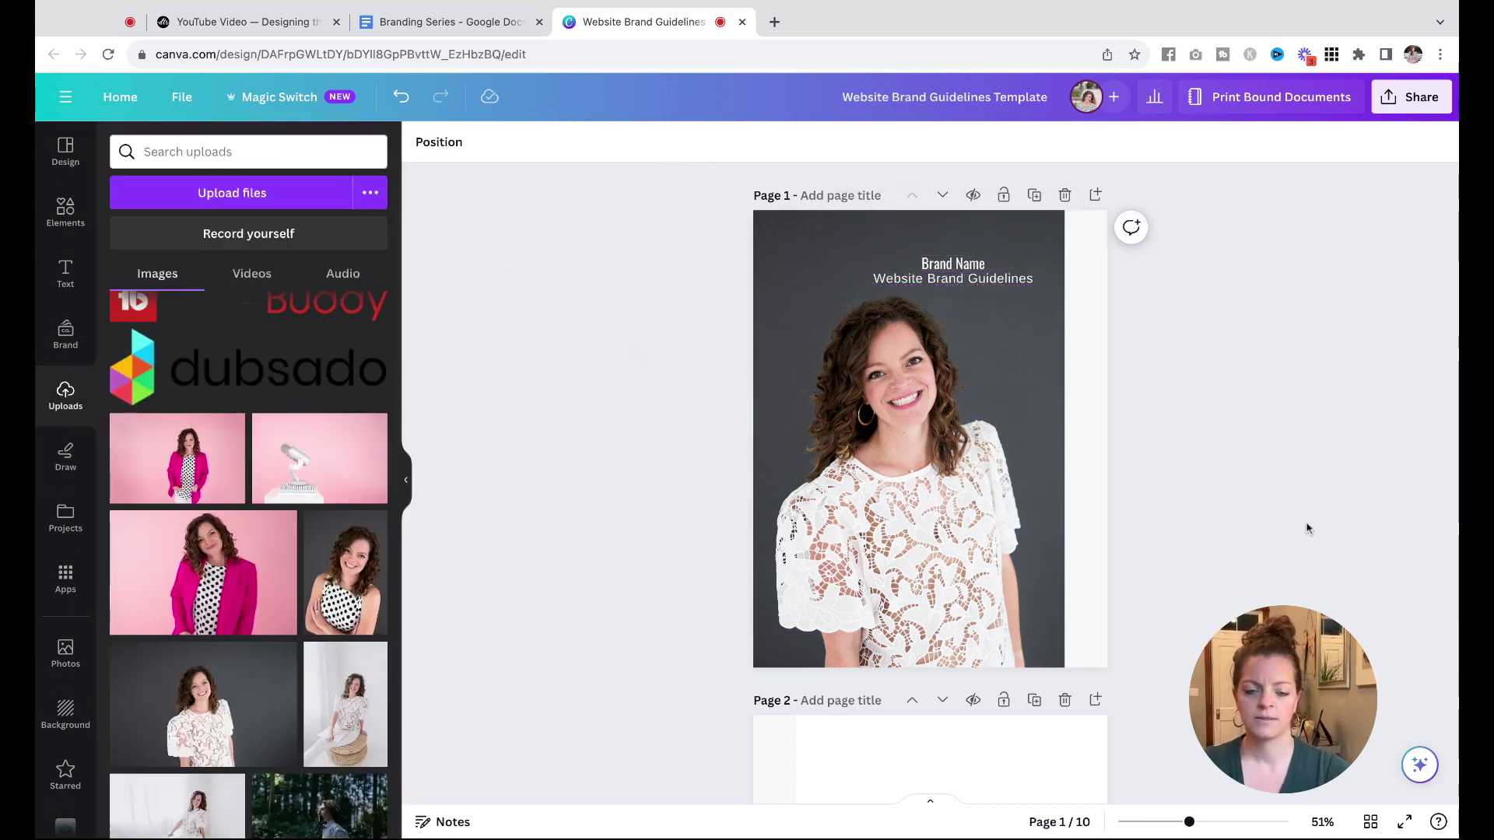
pyautogui.scroll(-1, 1312, 400)
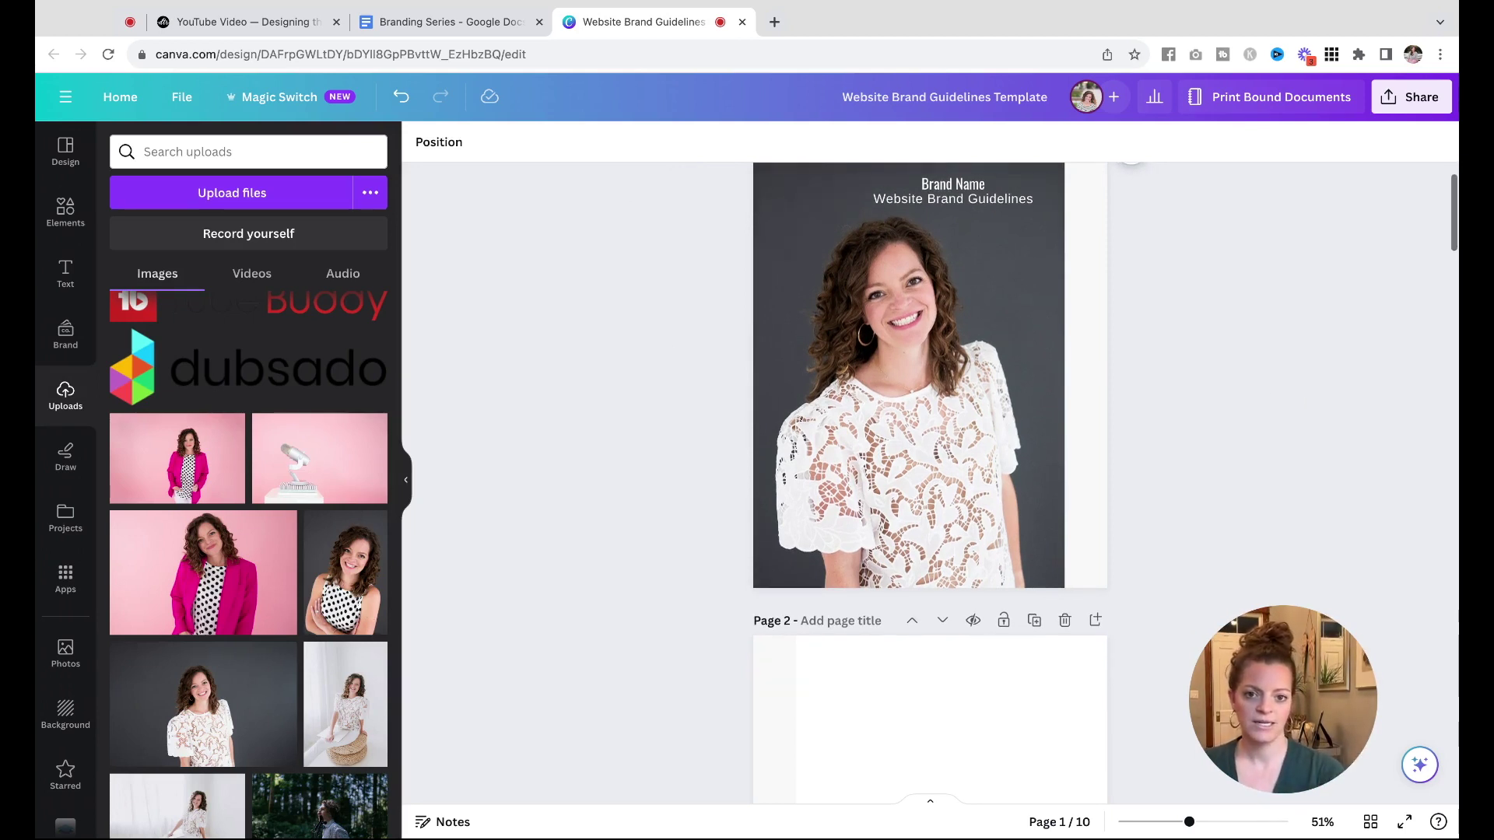
pyautogui.scroll(1, 833, 441)
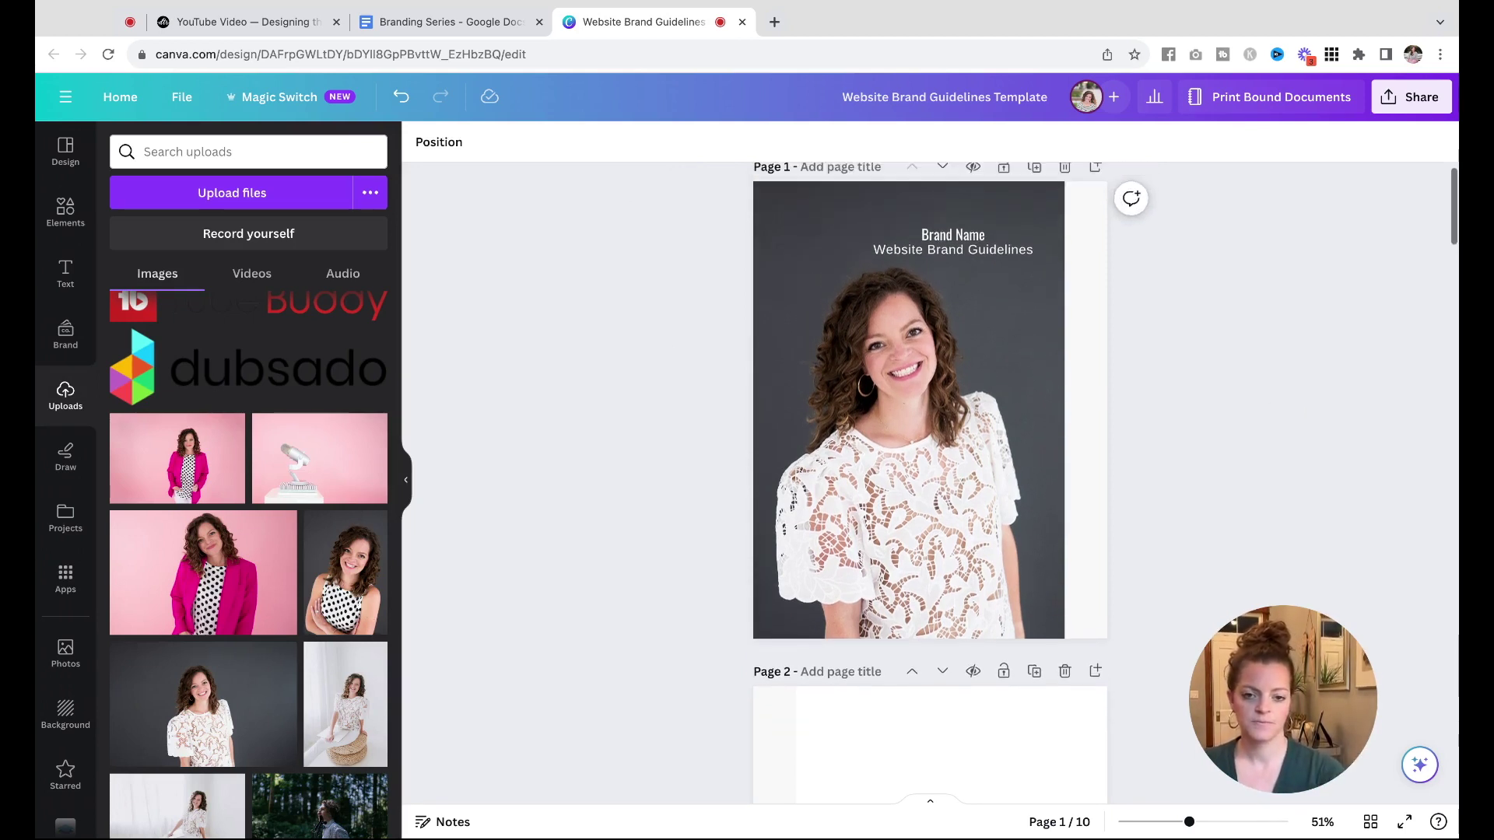
# - Reposition the lace-top portrait within page 1's crop frame
pyautogui.click(832, 441)
pyautogui.doubleClick(864, 443)
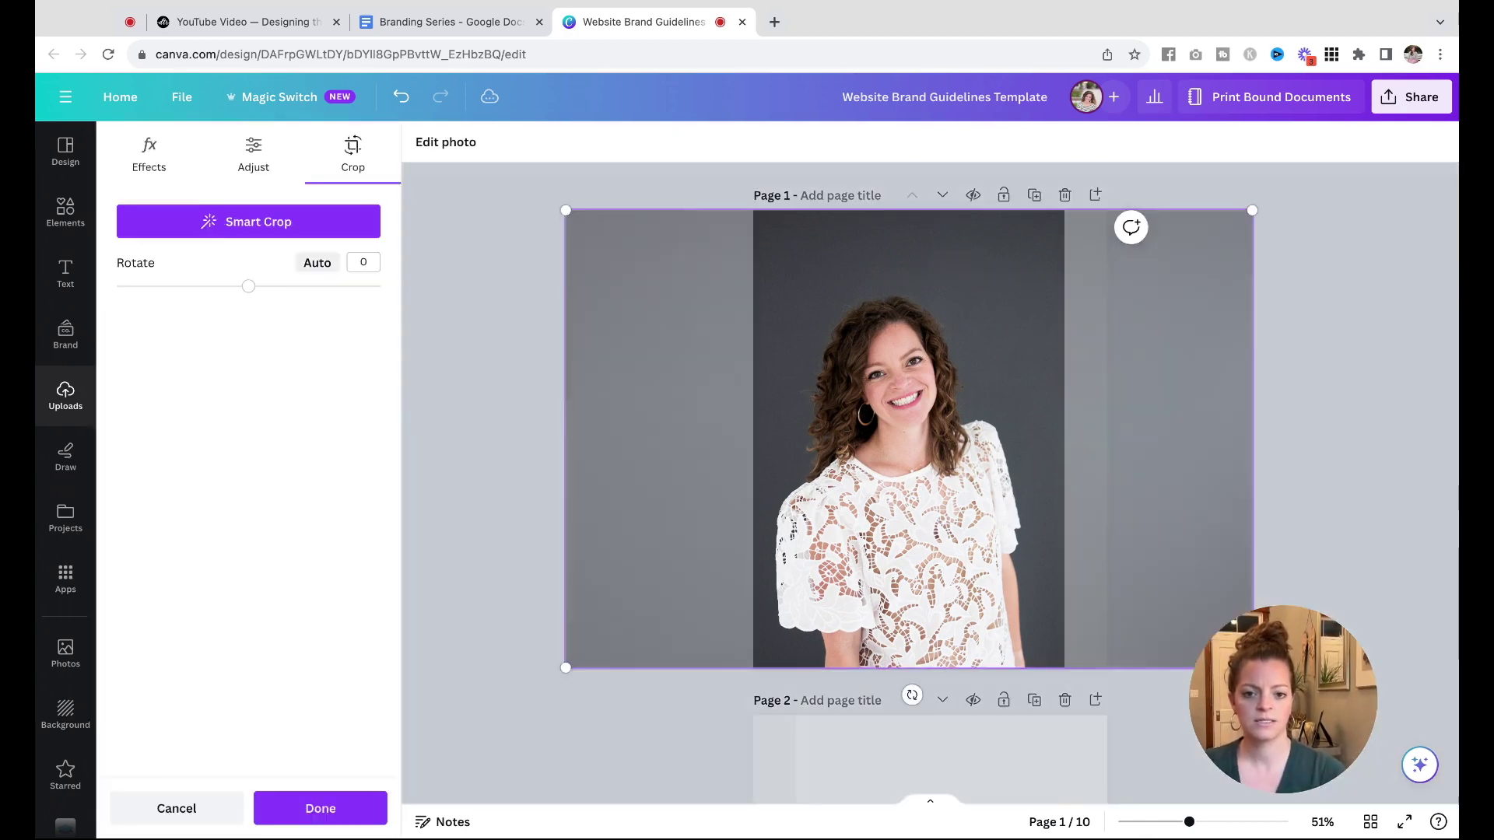
pyautogui.press('Escape')
pyautogui.doubleClick(877, 452)
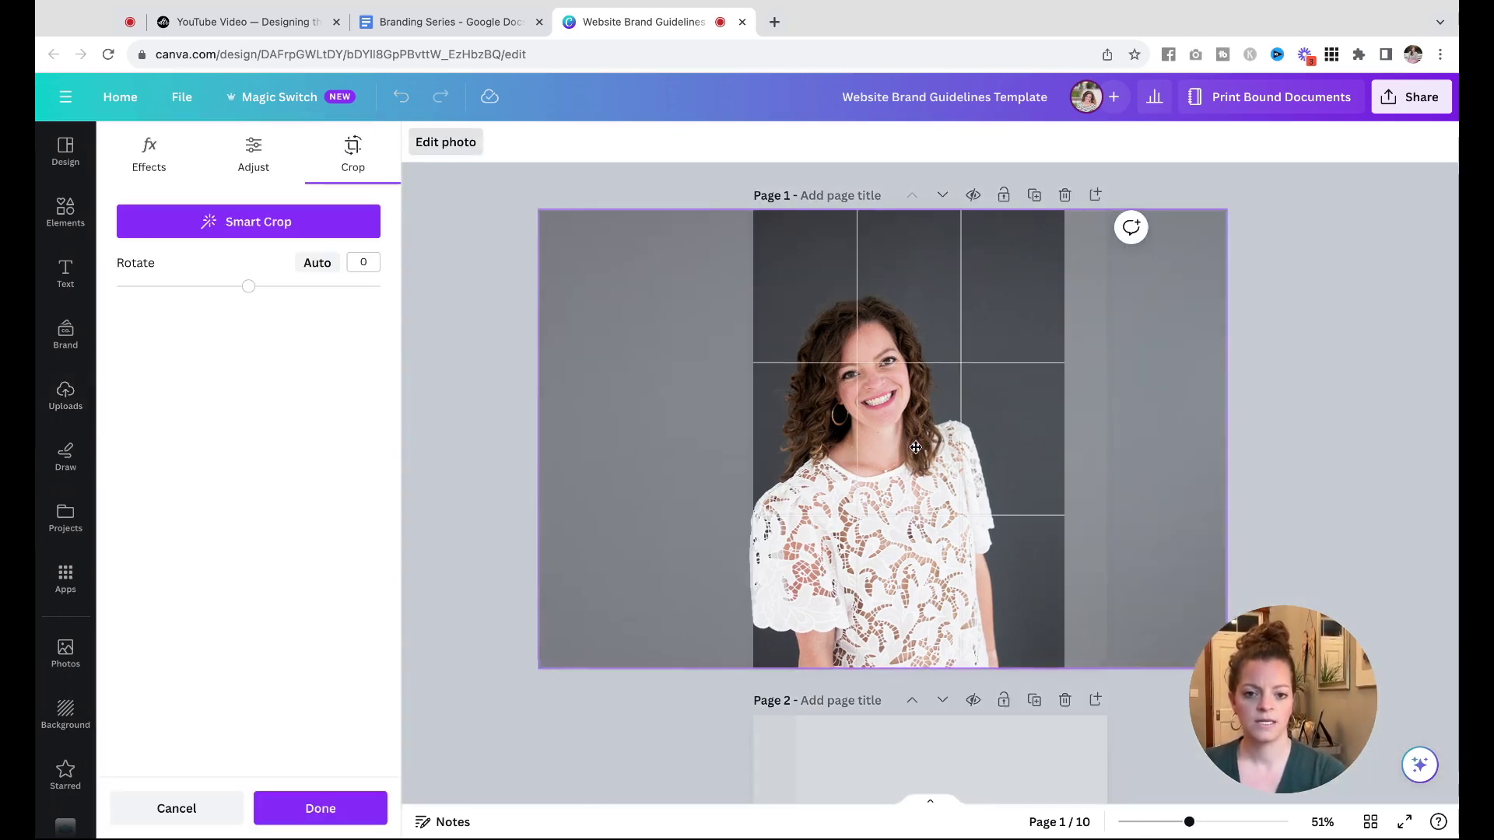
pyautogui.moveTo(1074, 448); pyautogui.dragTo(1123, 448)
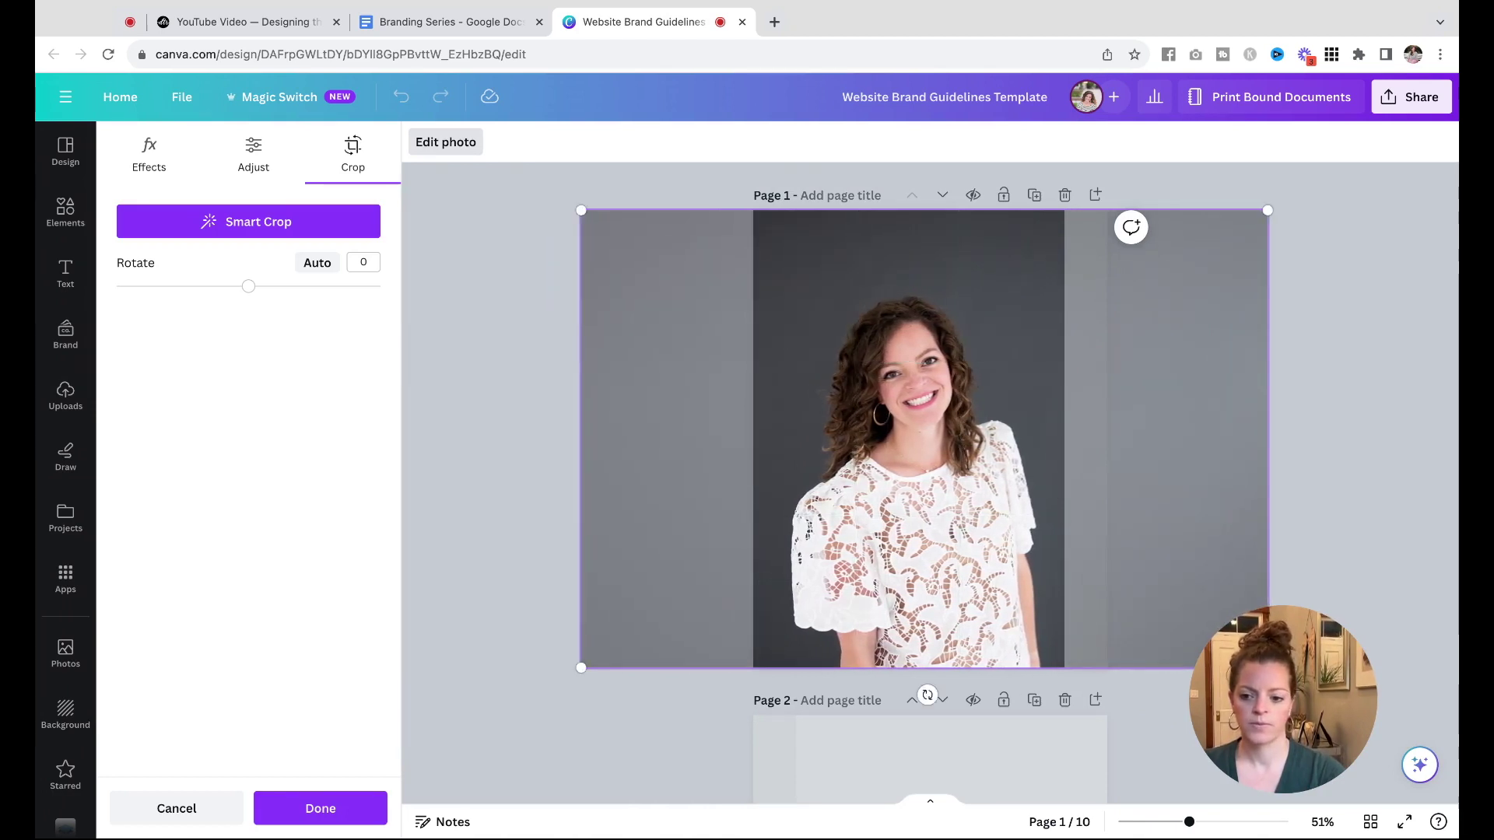
pyautogui.click(306, 810)
pyautogui.click(524, 654)
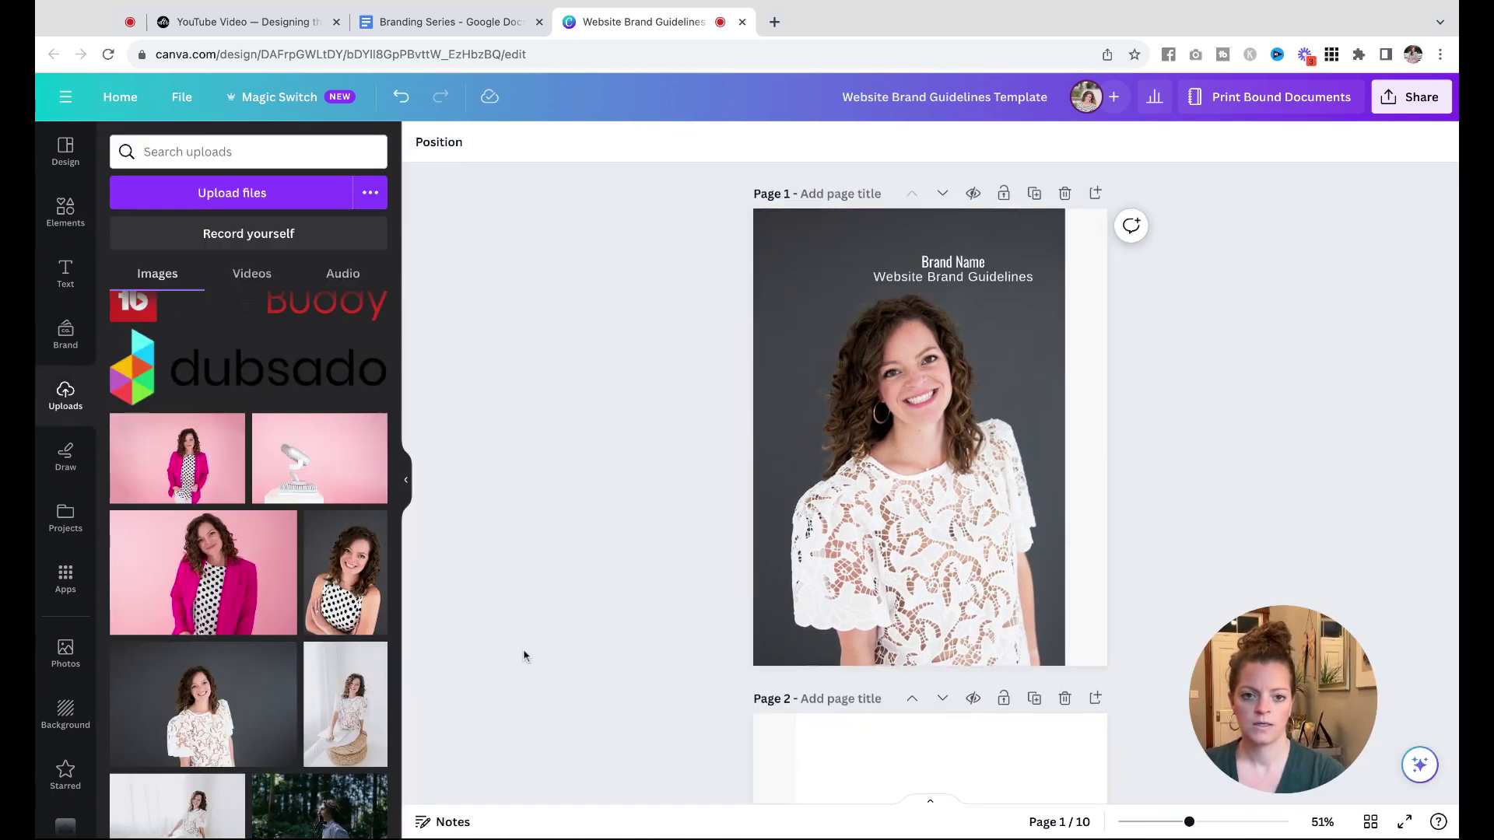
pyautogui.scroll(-6, 524, 656)
# - Change page 4's CTA line to 'Book a call' and put the pink-jacket portrait in the top-left cell
pyautogui.scroll(-8, 524, 656)
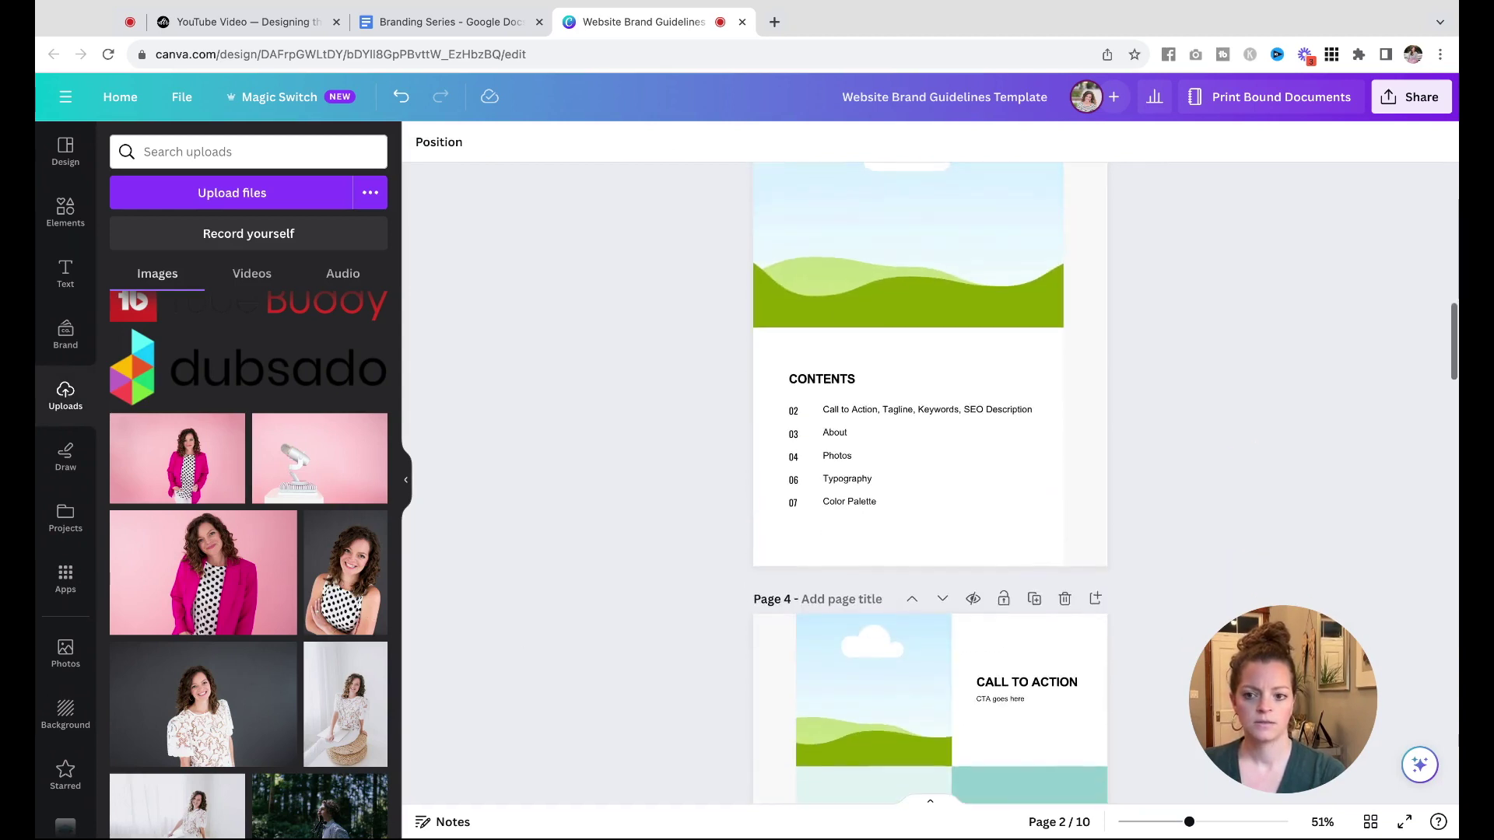
pyautogui.click(193, 805)
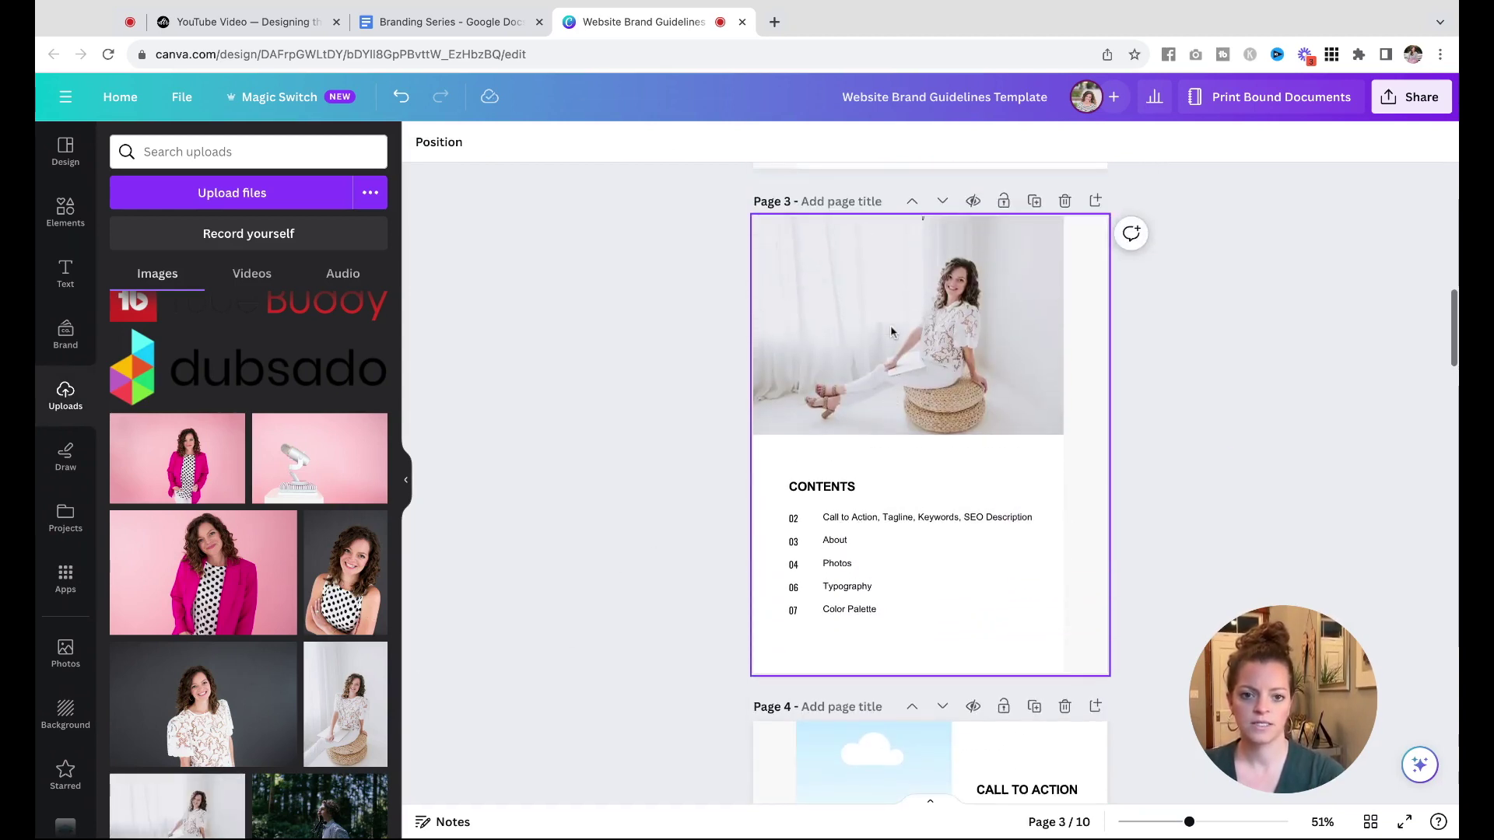
pyautogui.scroll(-2, 726, 455)
pyautogui.scroll(-1, 726, 459)
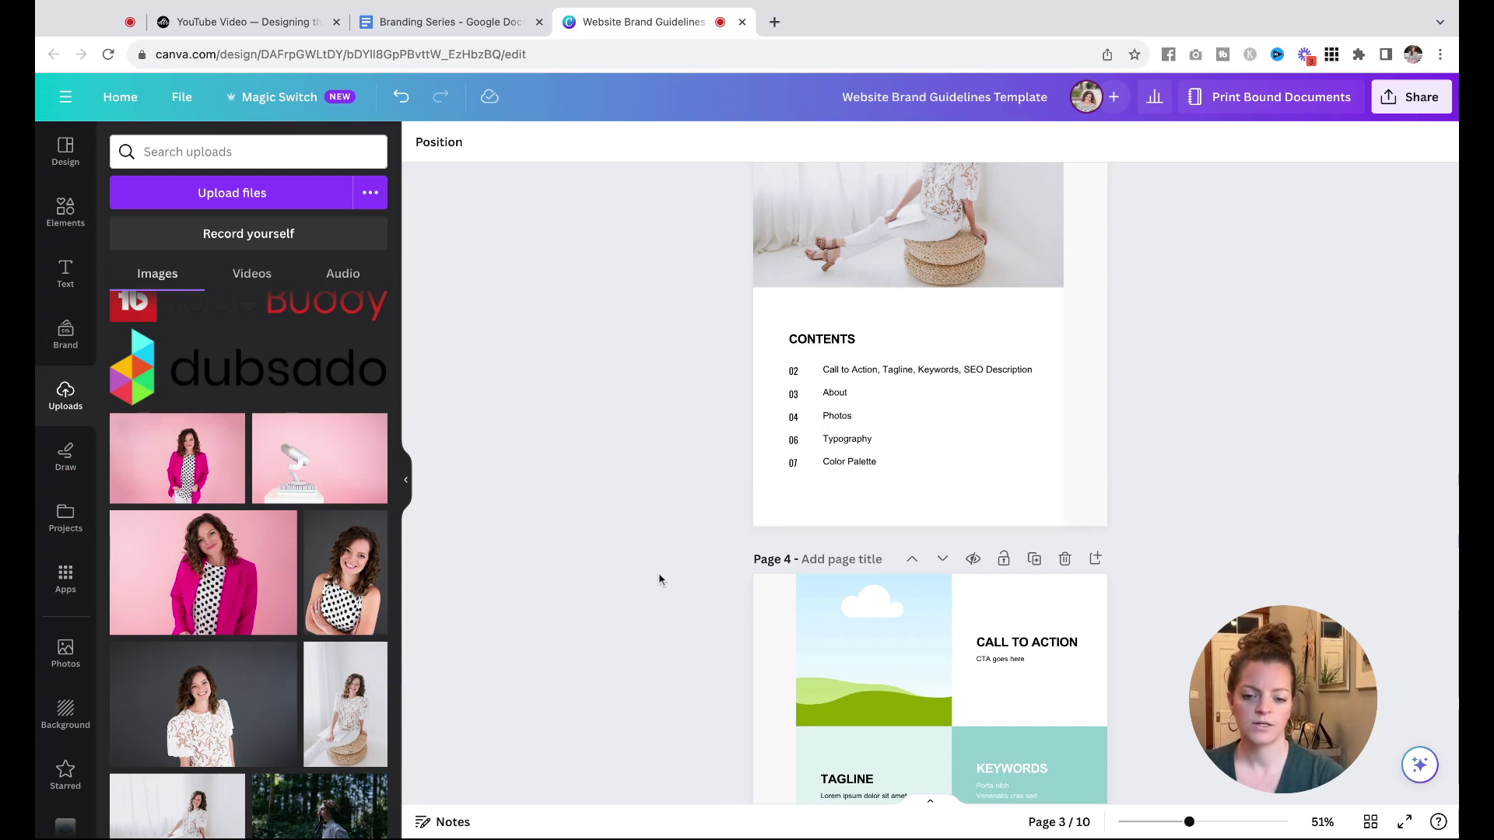
pyautogui.scroll(-5, 659, 576)
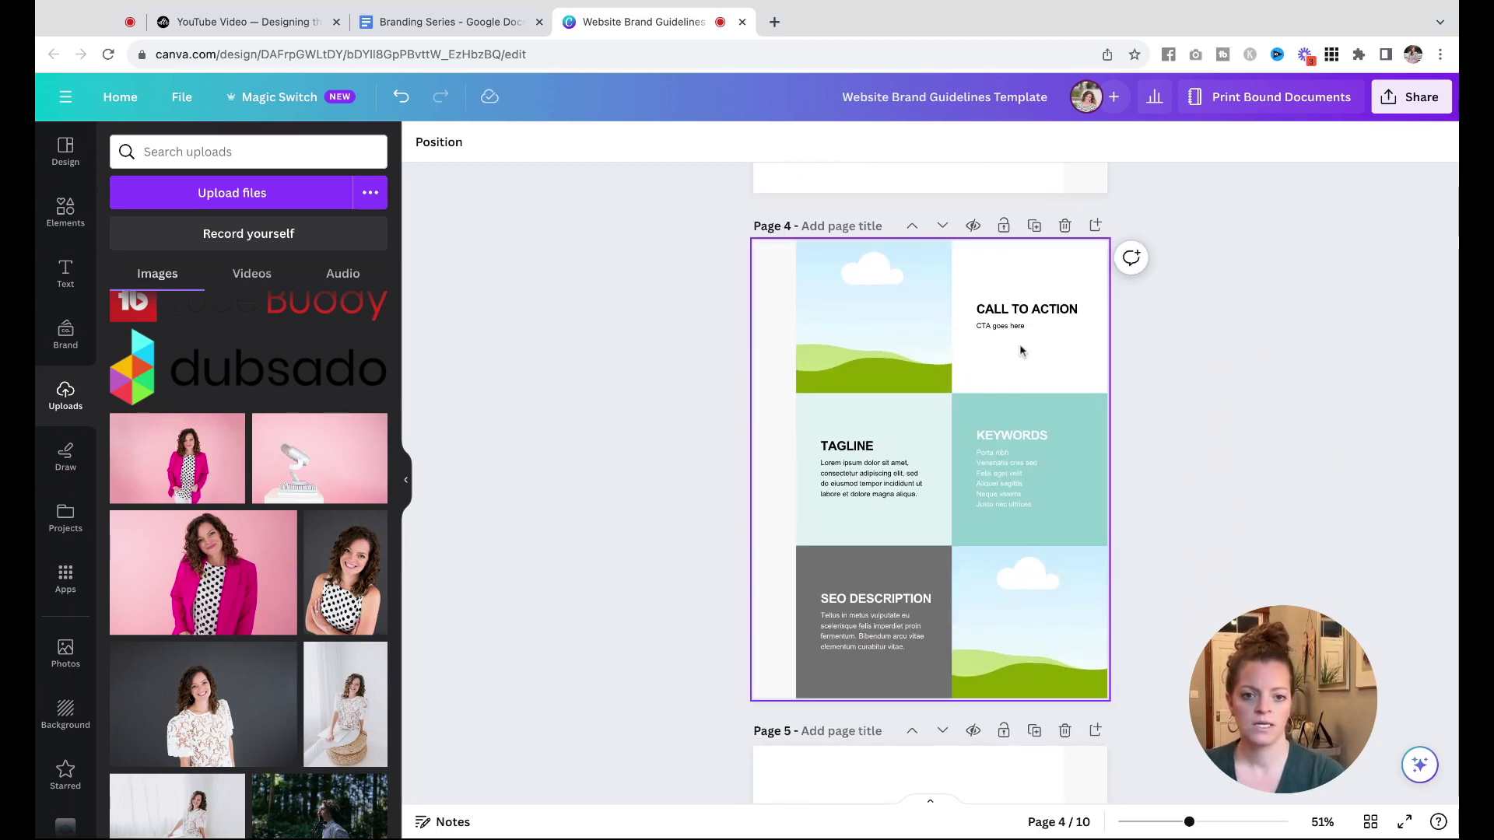
pyautogui.click(1006, 330)
pyautogui.click(1006, 329)
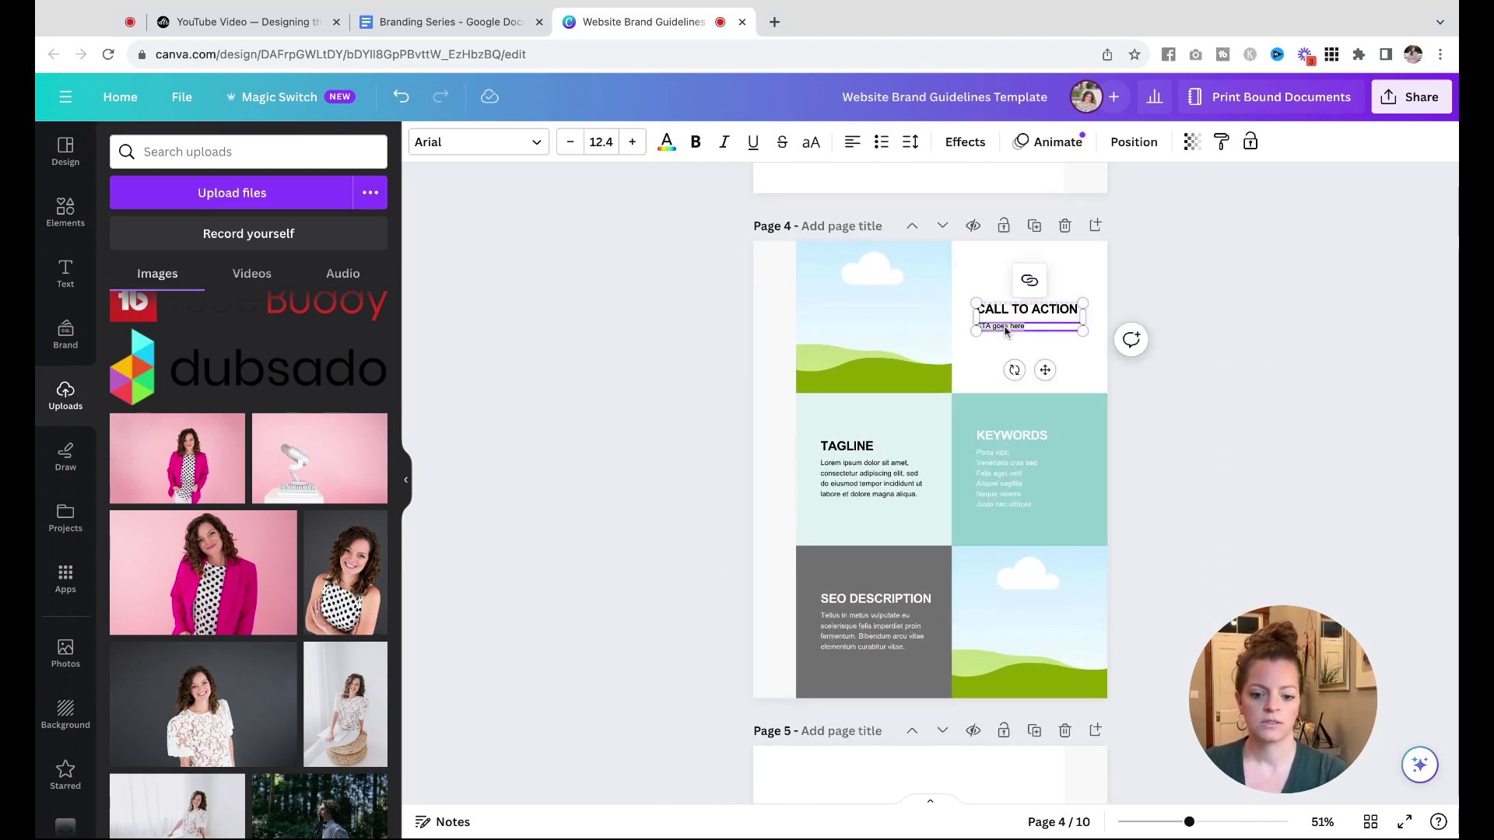
pyautogui.doubleClick(1006, 330)
pyautogui.write('Book a call')
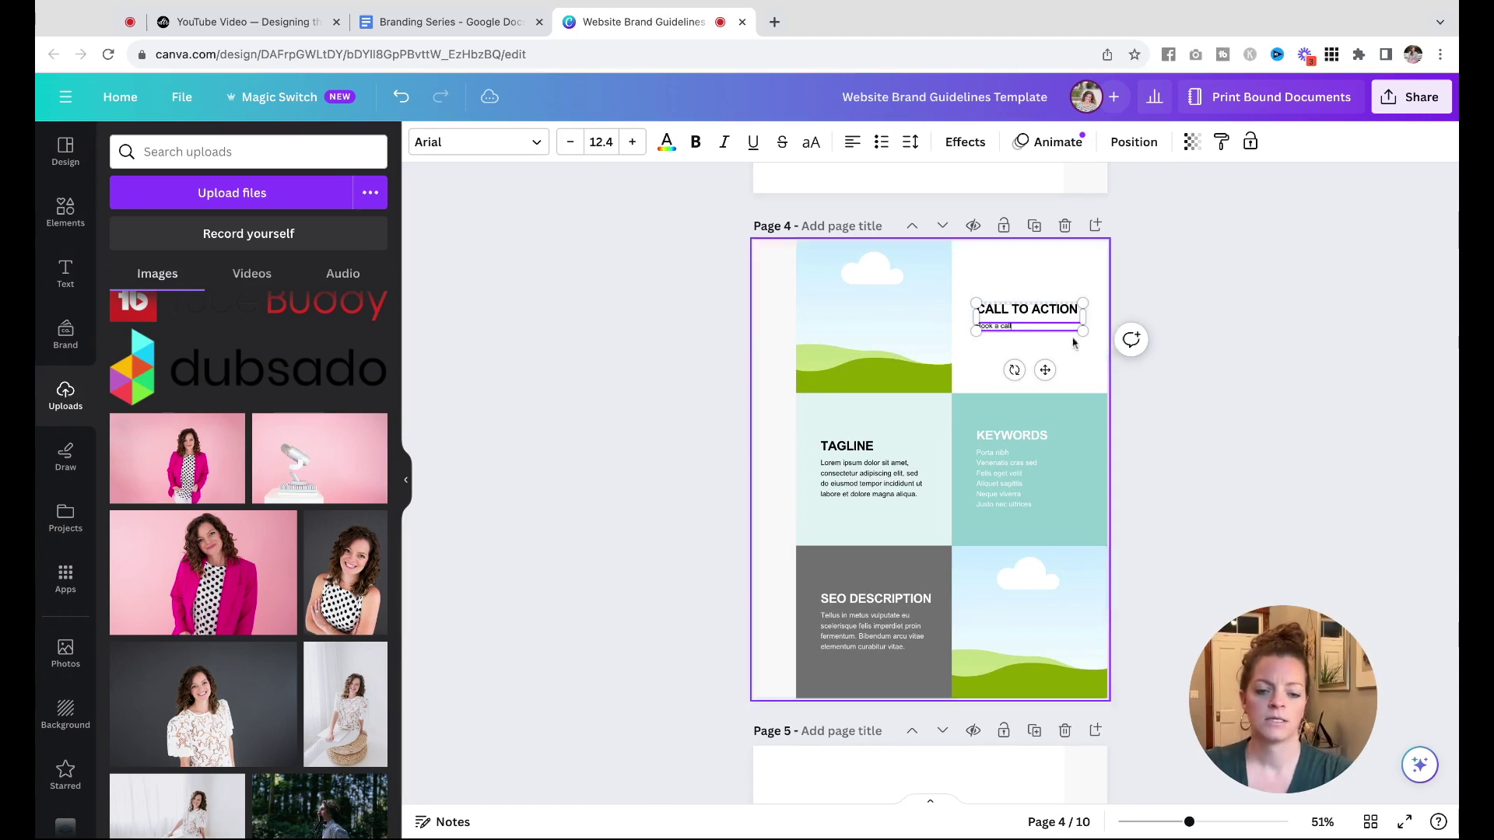
pyautogui.click(1199, 387)
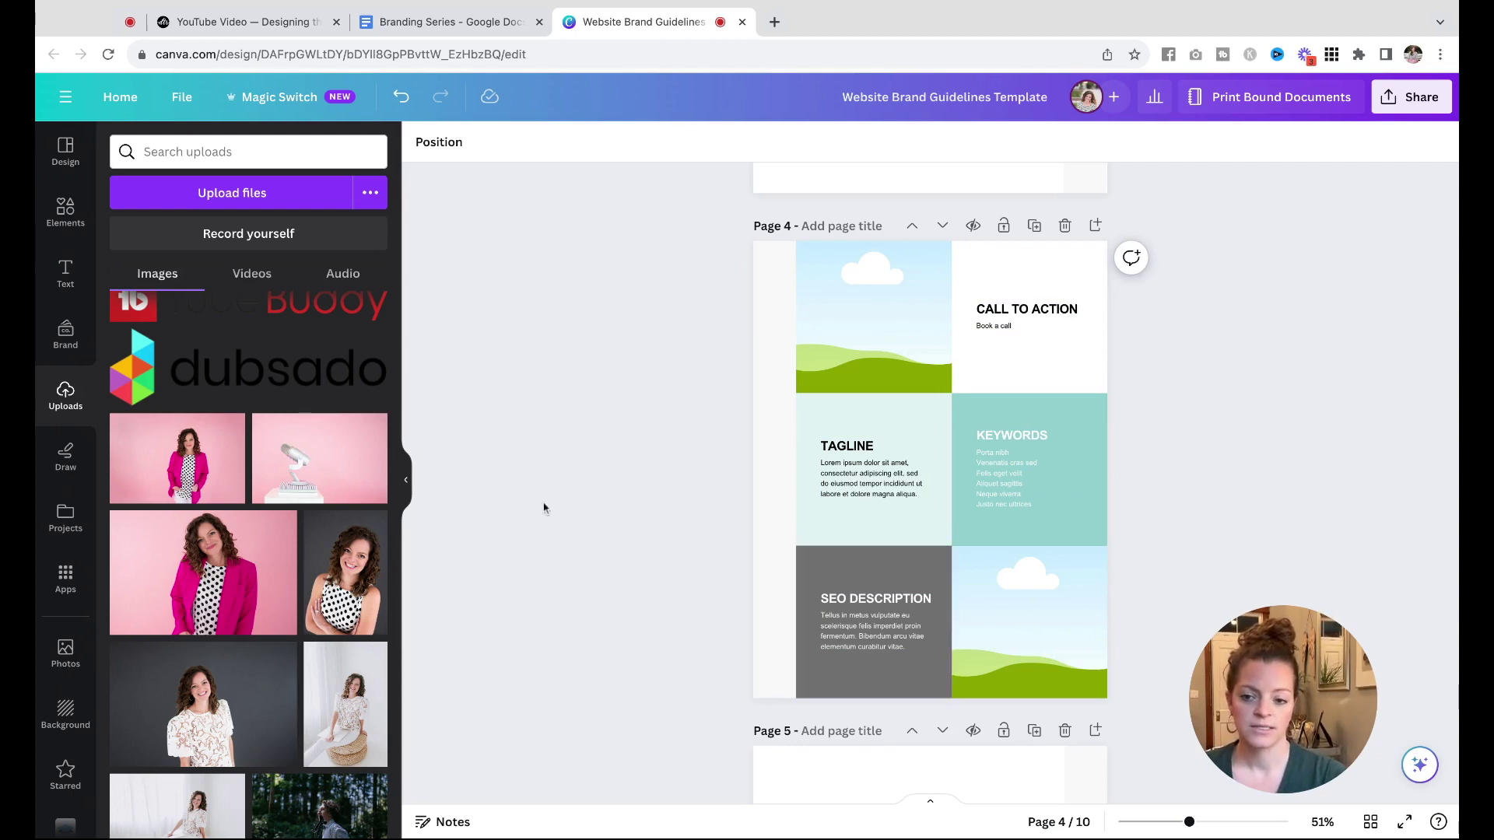
pyautogui.click(178, 484)
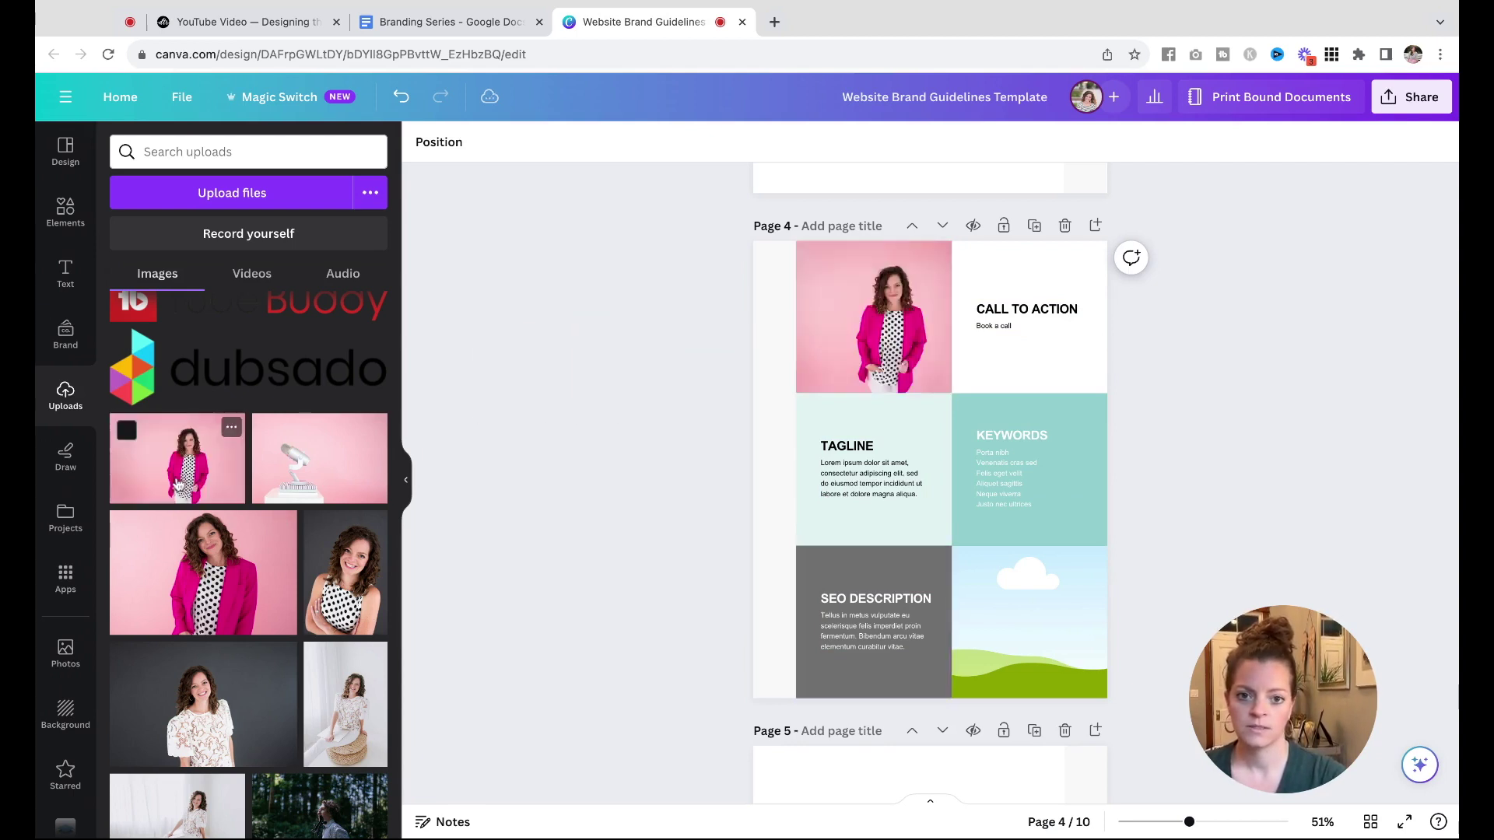
# - Place the polka-dot portrait in page 4's bottom-right cell, shift it down, then delete it
pyautogui.scroll(-1, 272, 735)
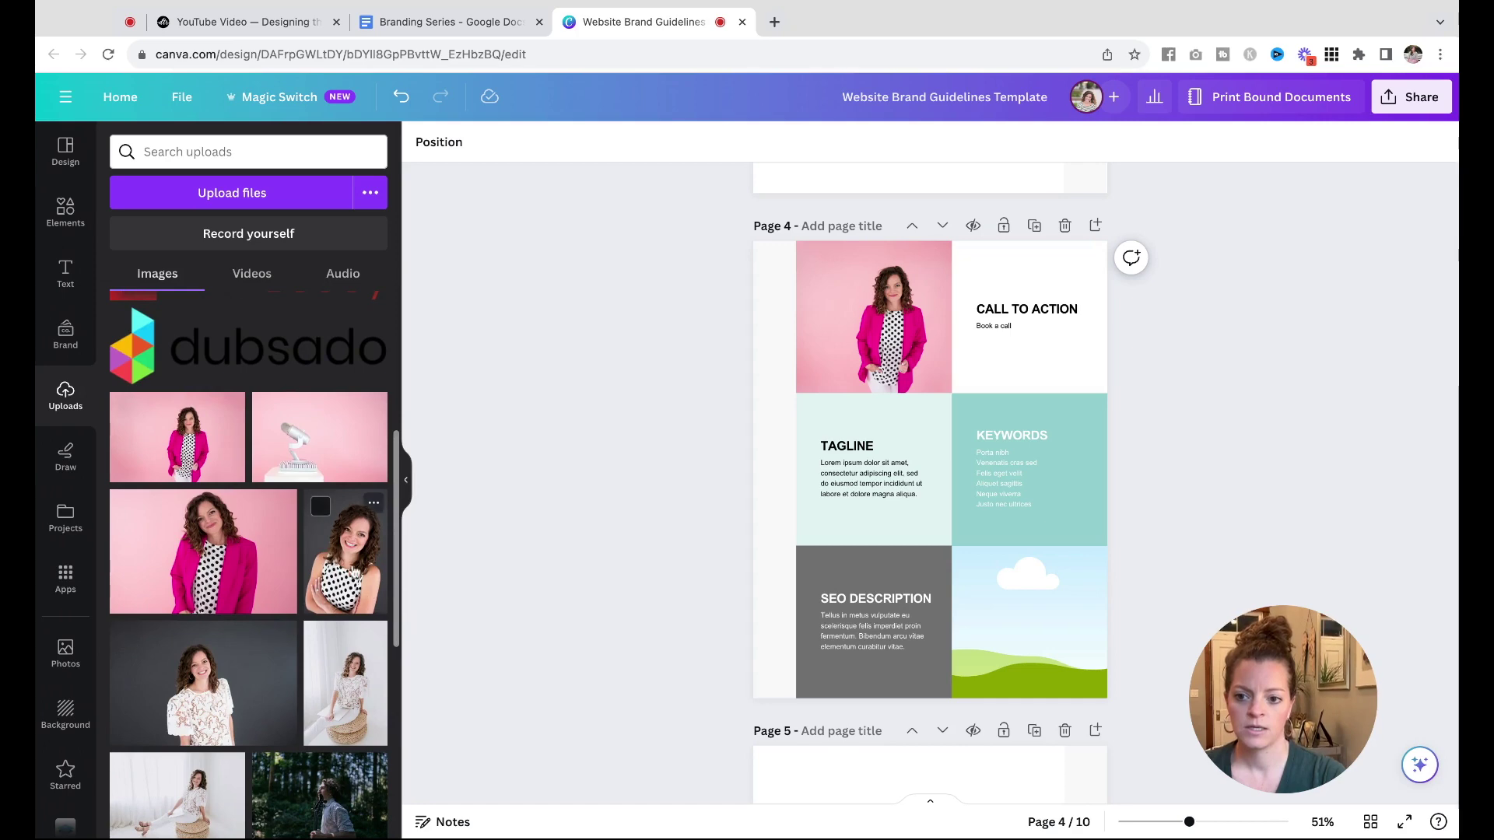
pyautogui.click(354, 558)
pyautogui.click(1029, 642)
pyautogui.doubleClick(1029, 642)
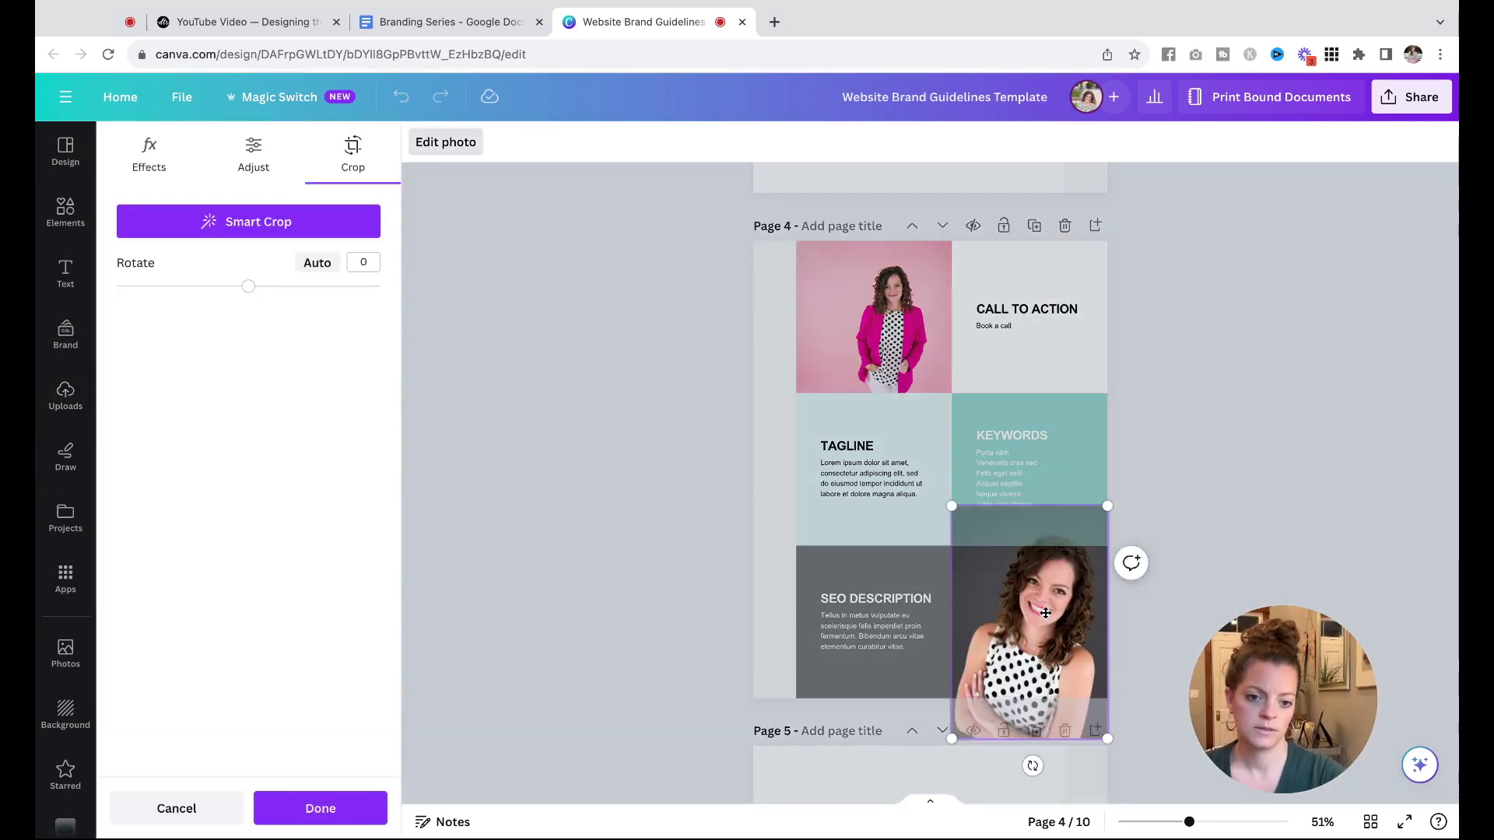
pyautogui.moveTo(1046, 614); pyautogui.dragTo(1046, 635)
pyautogui.click(576, 305)
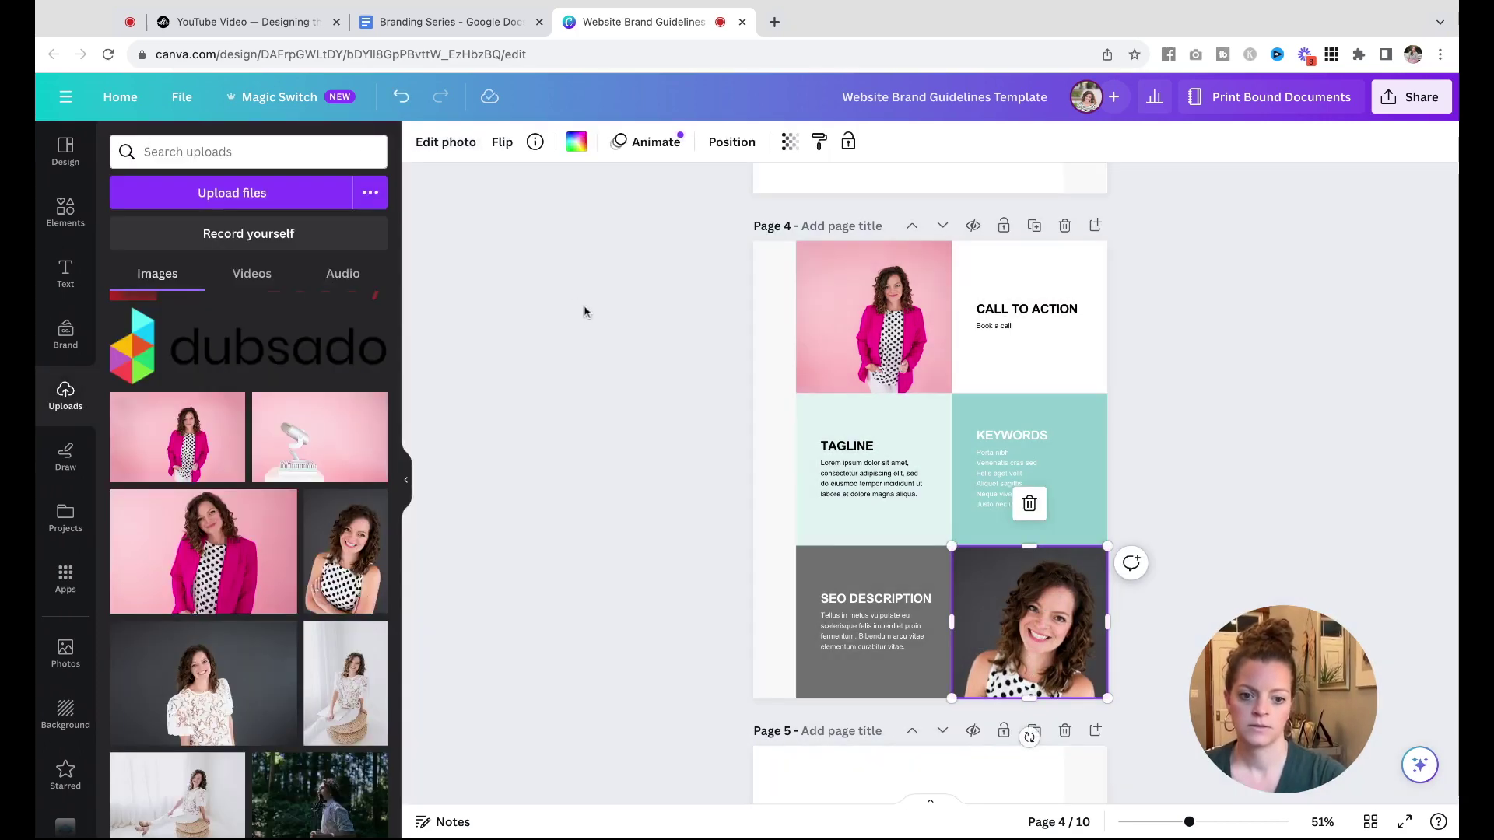
pyautogui.press('Delete')
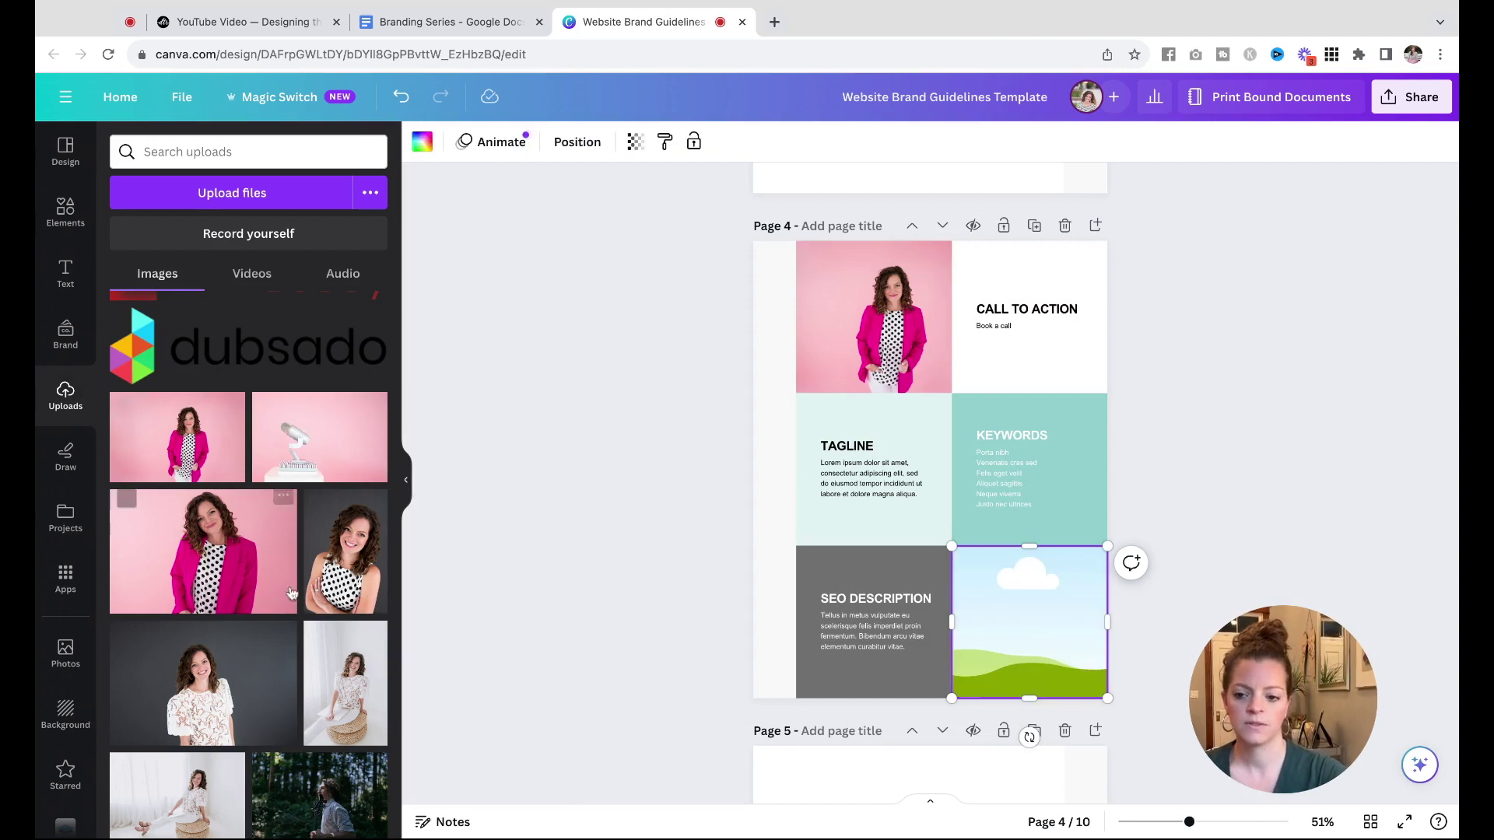
# - Drag the white lace-top portrait from Uploads into page 4's bottom-right tile instead
pyautogui.scroll(-1, 292, 674)
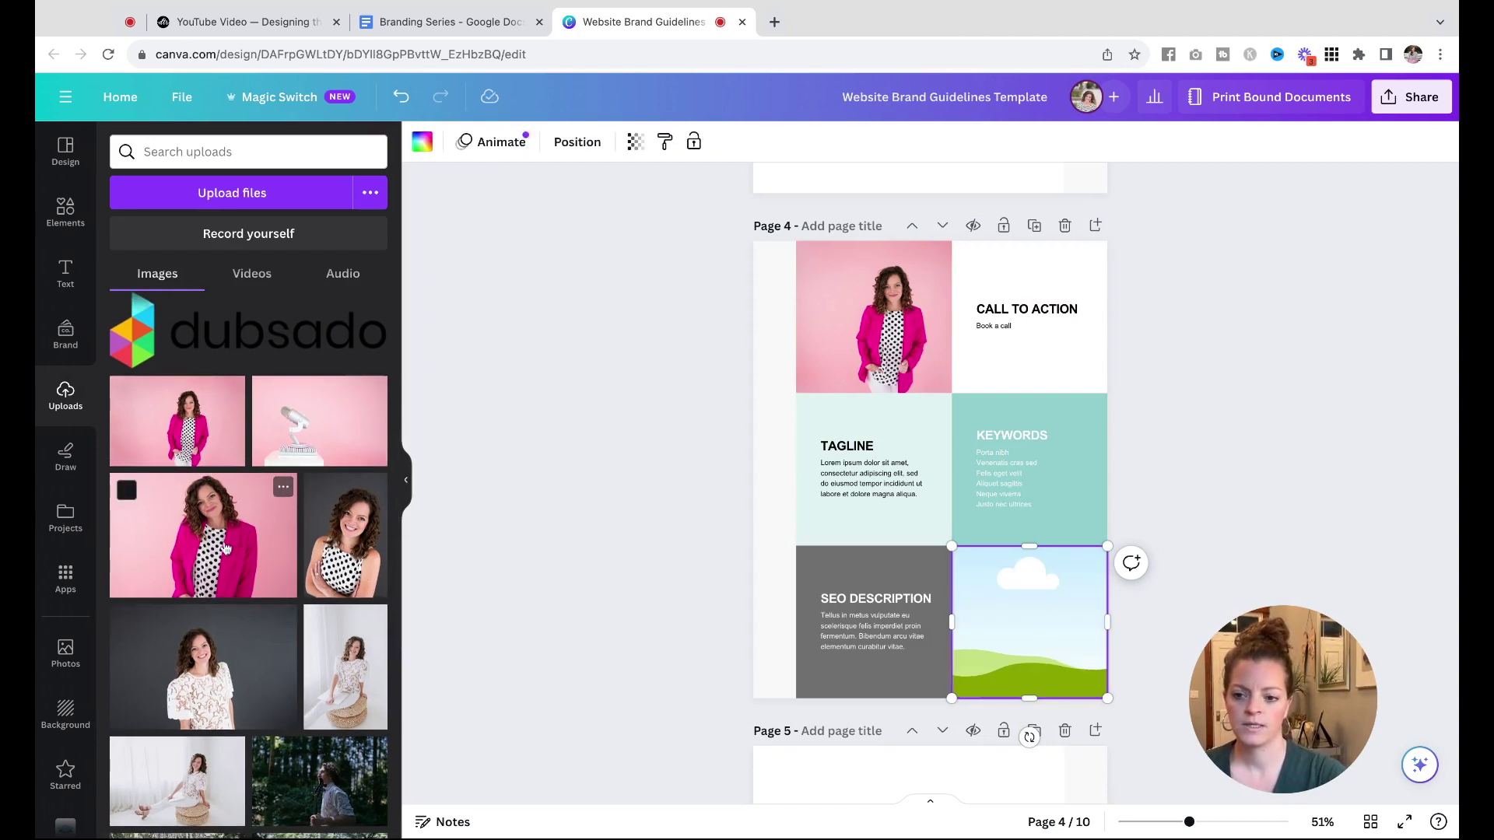
pyautogui.moveTo(310, 674); pyautogui.dragTo(1060, 646)
pyautogui.click(1231, 503)
pyautogui.scroll(-7, 1232, 504)
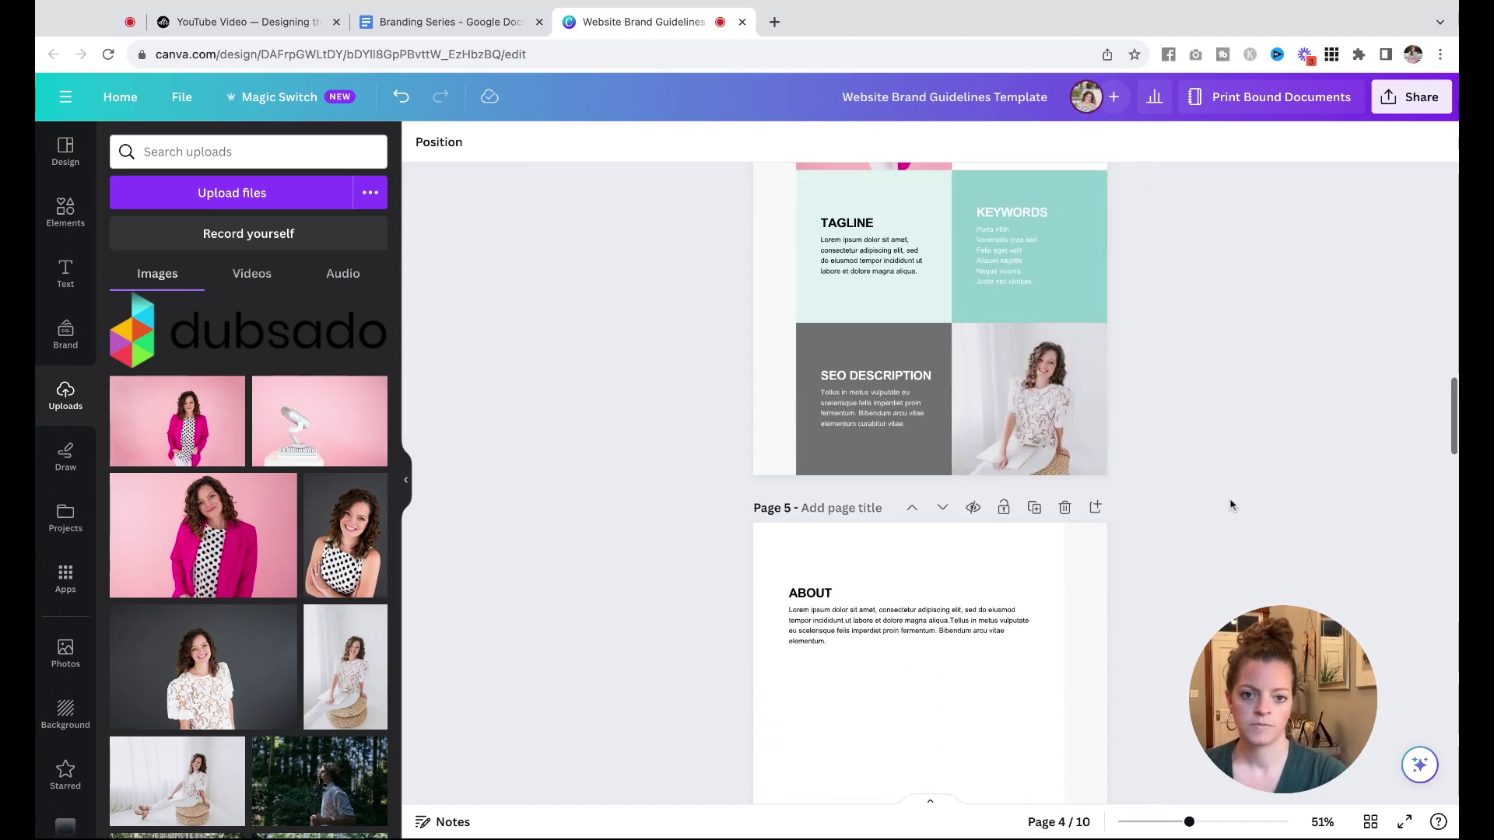
pyautogui.scroll(-1, 1230, 504)
# - Fill page 6's image frame above the Photos heading with the woman-on-woven-pouf photo
pyautogui.click(911, 300)
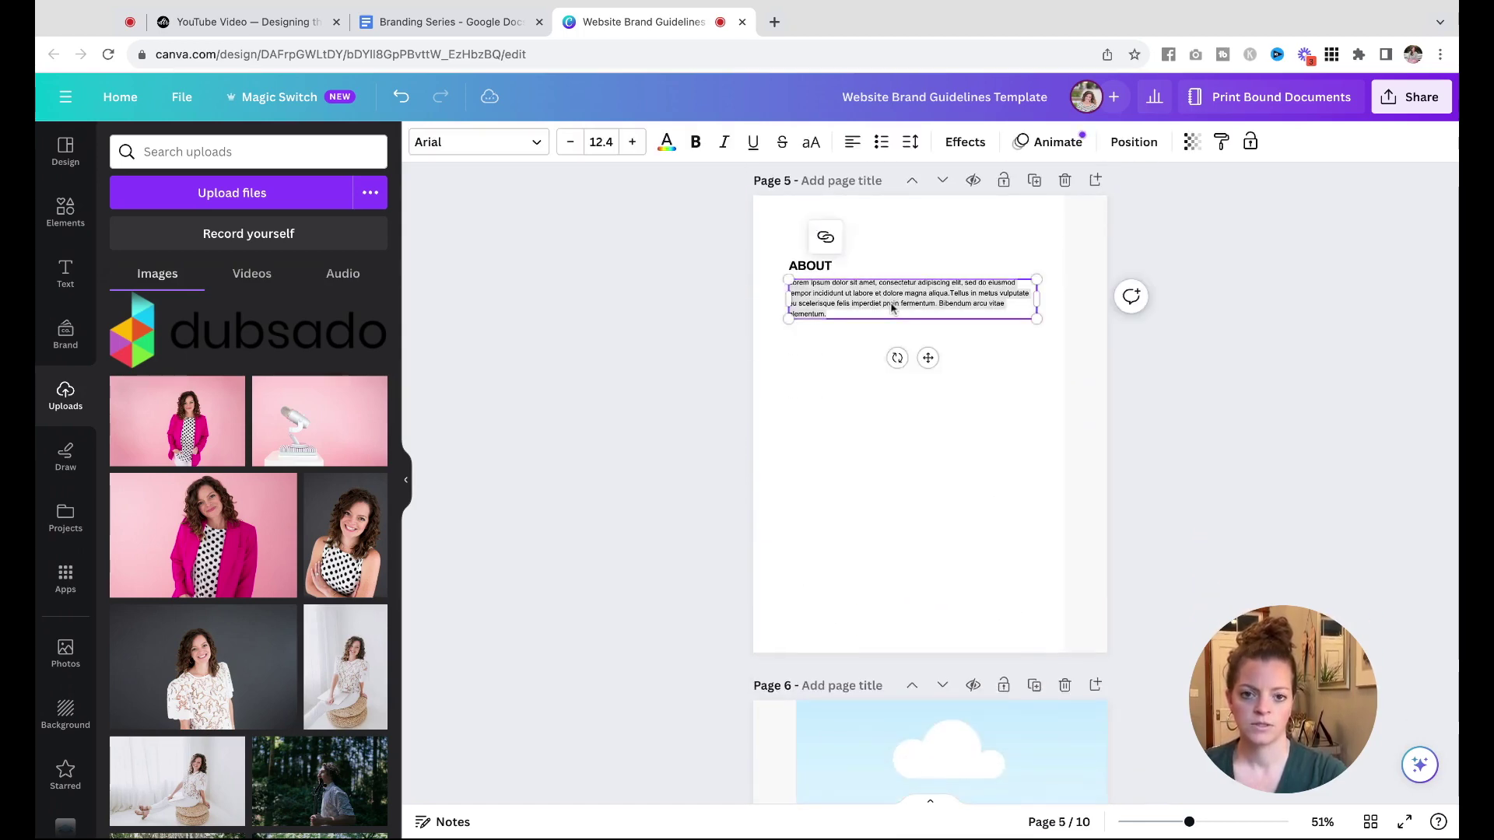
pyautogui.click(880, 453)
pyautogui.scroll(-5, 881, 451)
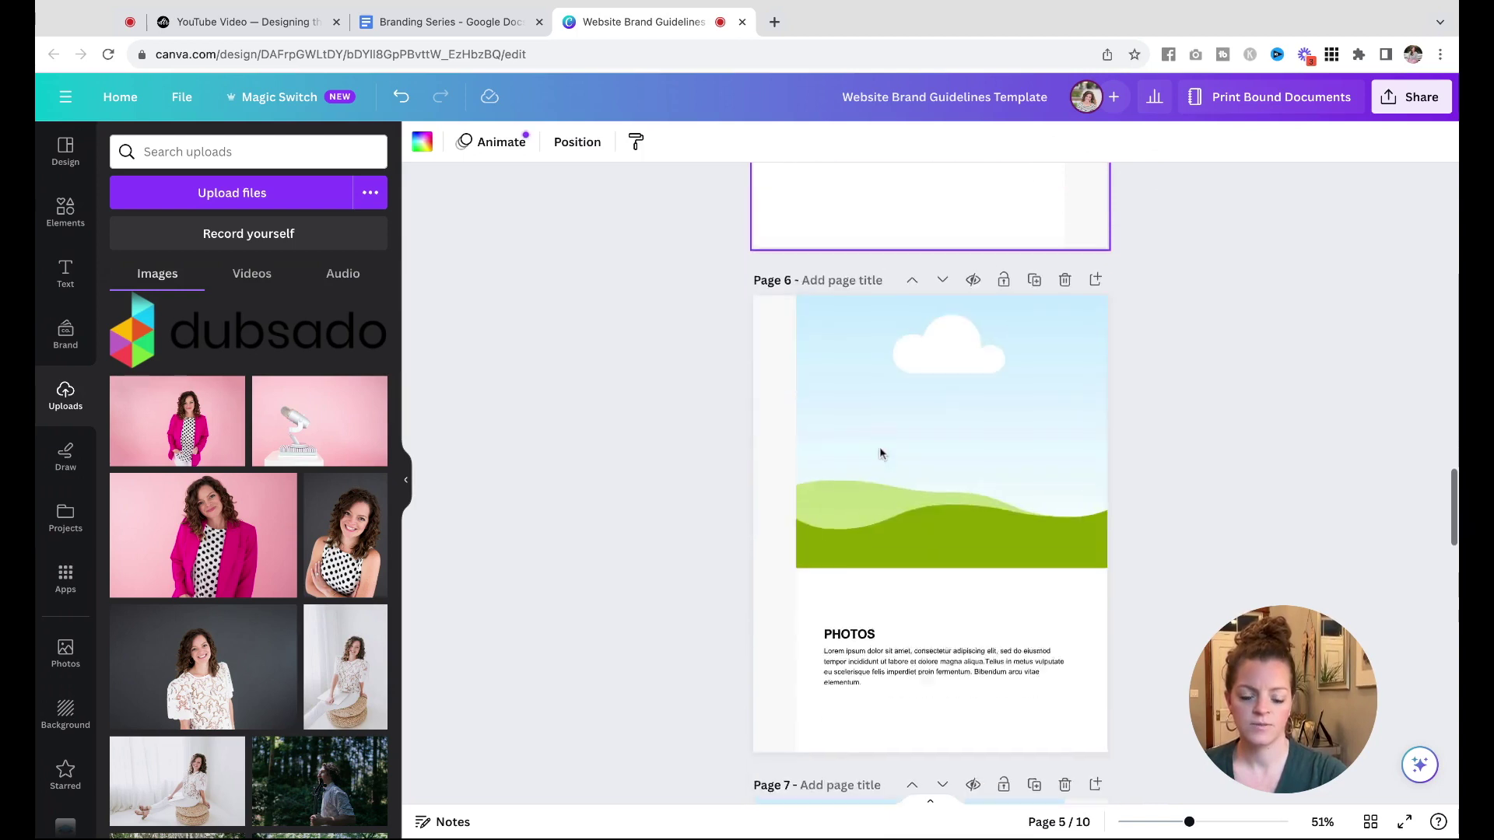
pyautogui.scroll(5, 848, 361)
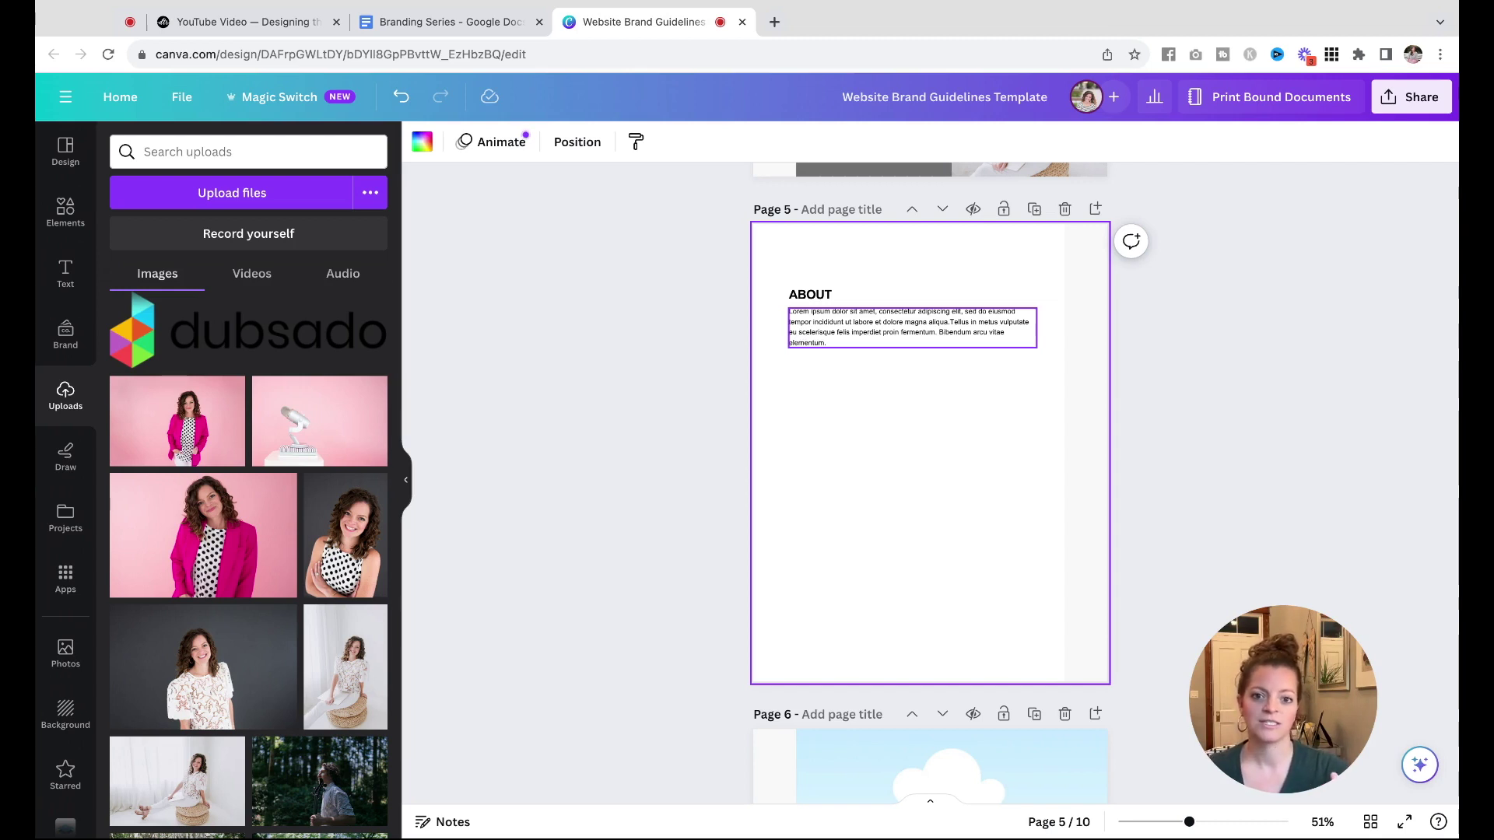
pyautogui.scroll(-8, 857, 478)
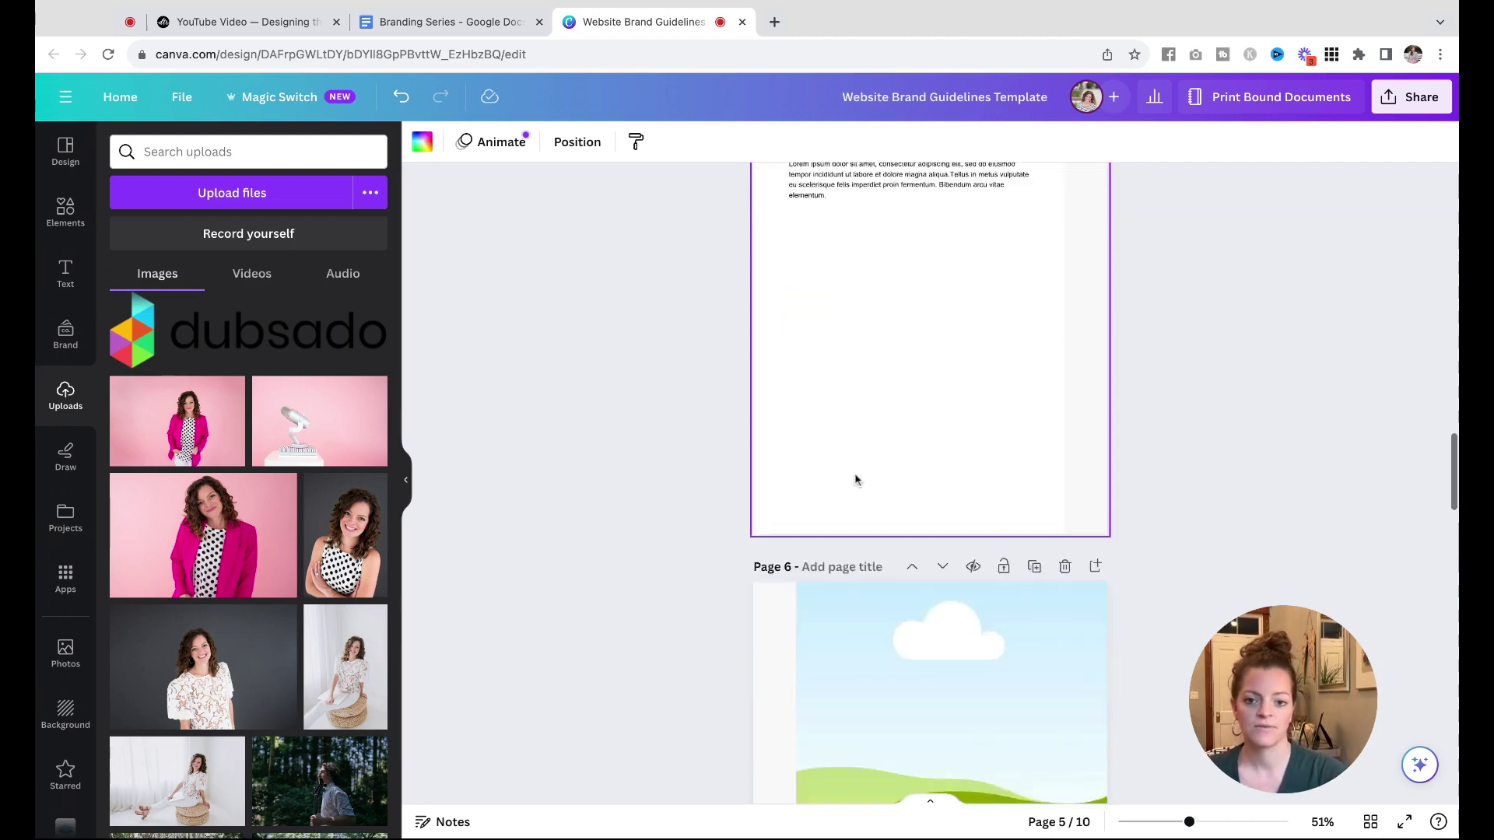
pyautogui.scroll(2, 857, 478)
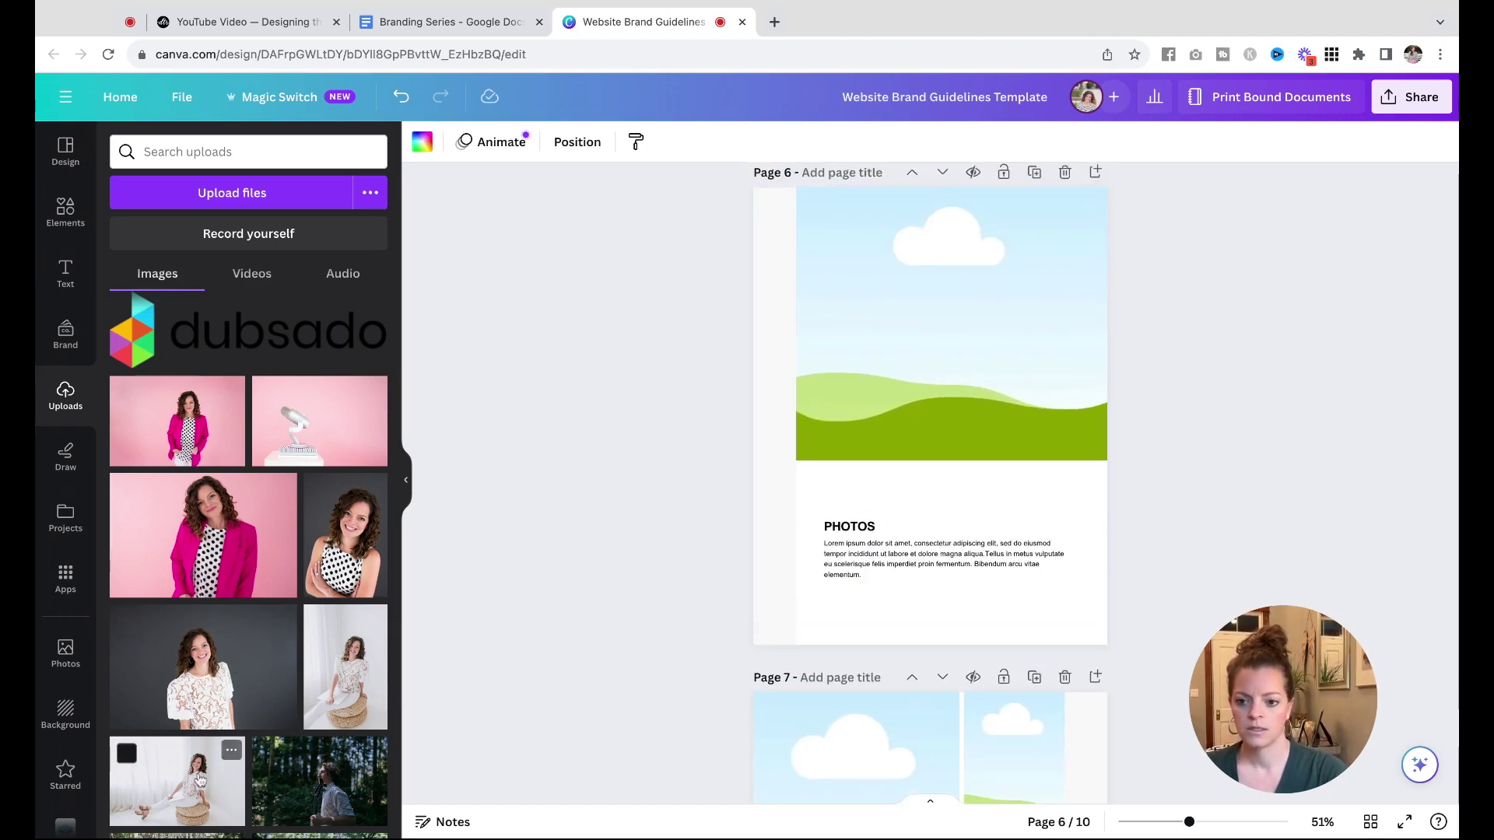
pyautogui.click(200, 780)
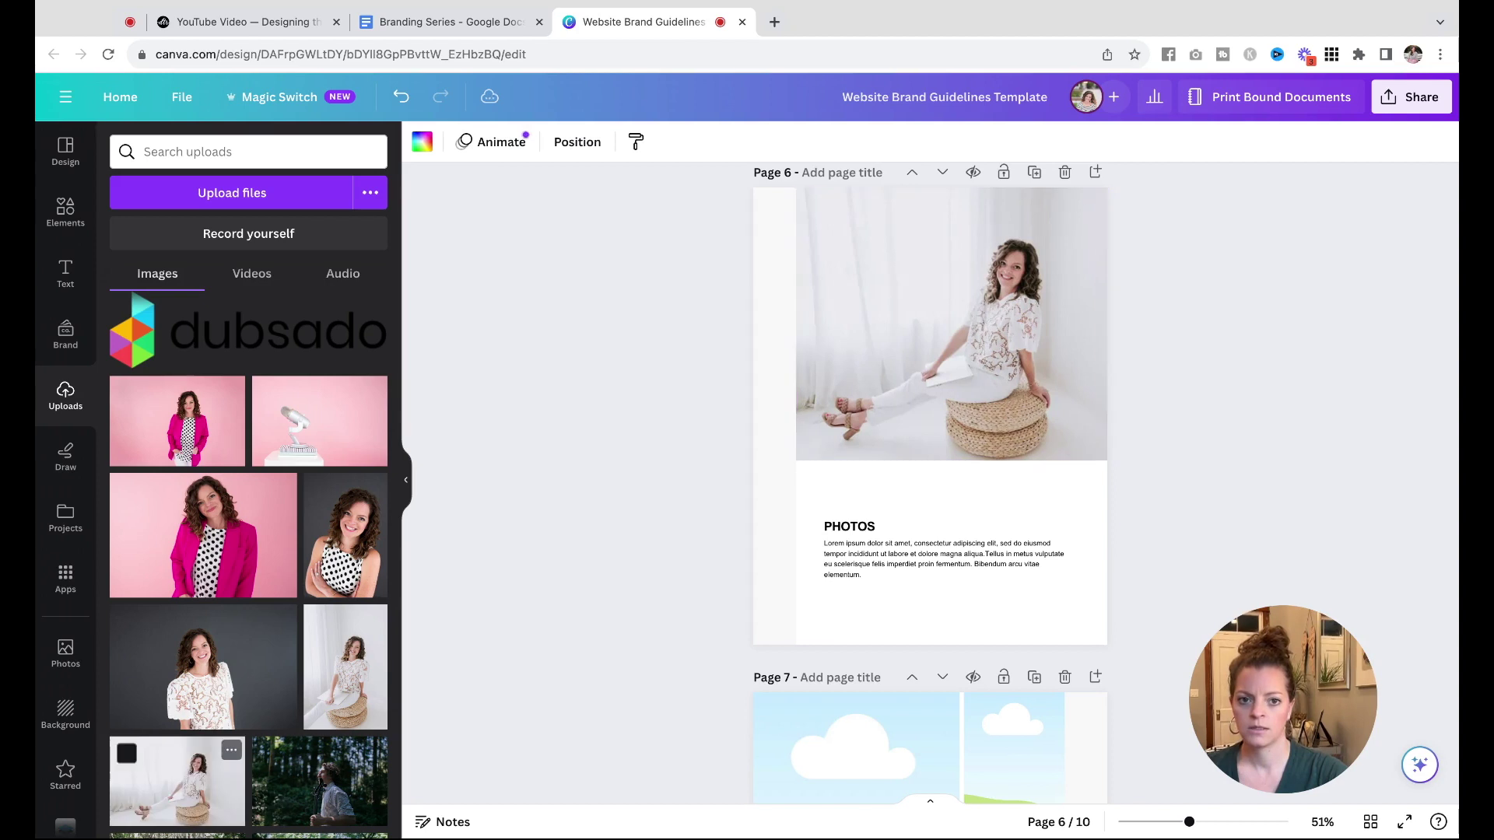
# - Put the pink-jacket portrait in page 7's bottom-left frame and the lace-top portrait top-left
pyautogui.click(846, 562)
pyautogui.doubleClick(847, 562)
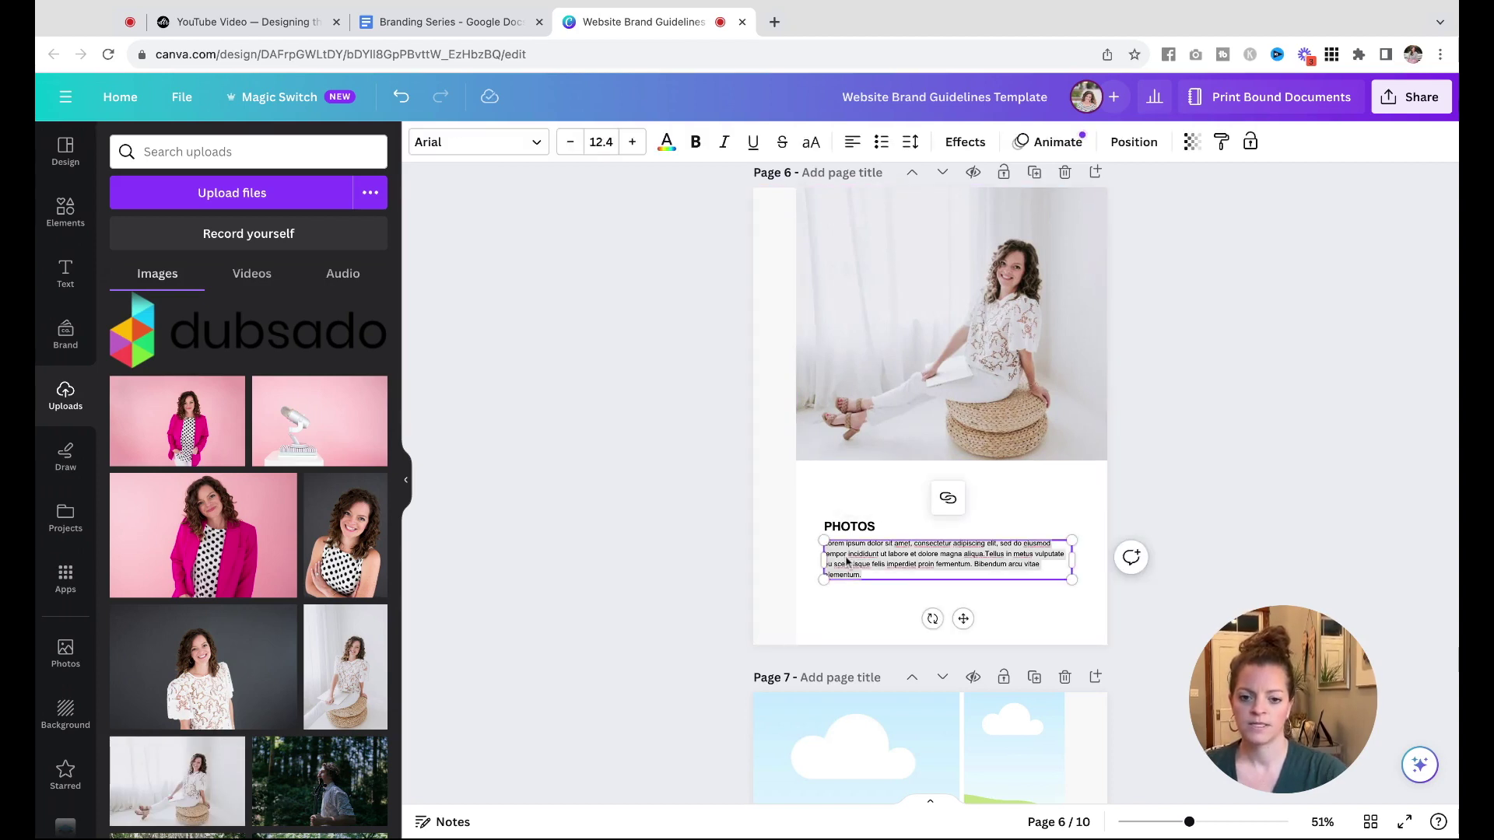
pyautogui.click(699, 578)
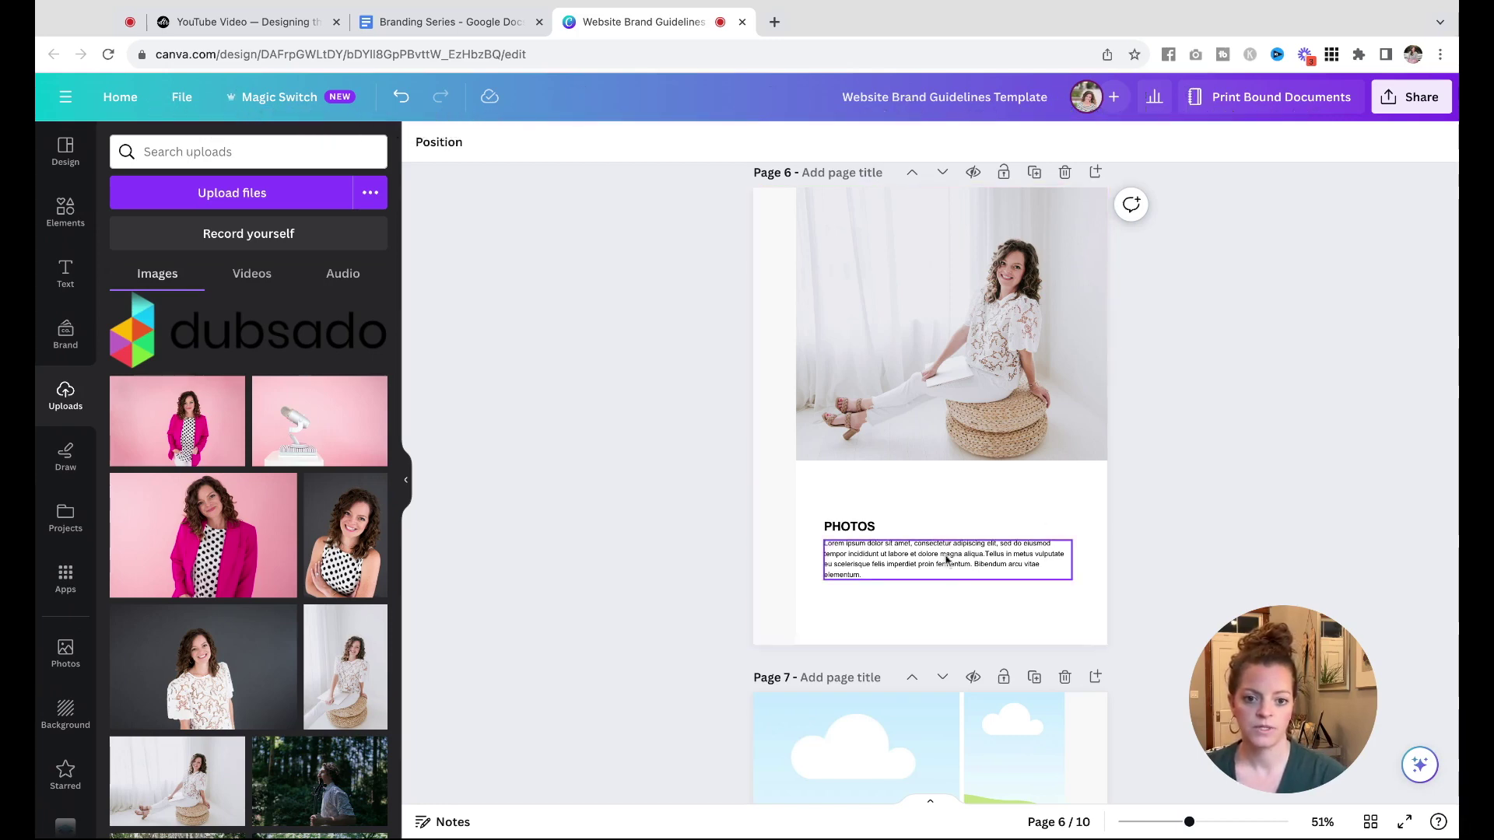
pyautogui.scroll(-6, 973, 562)
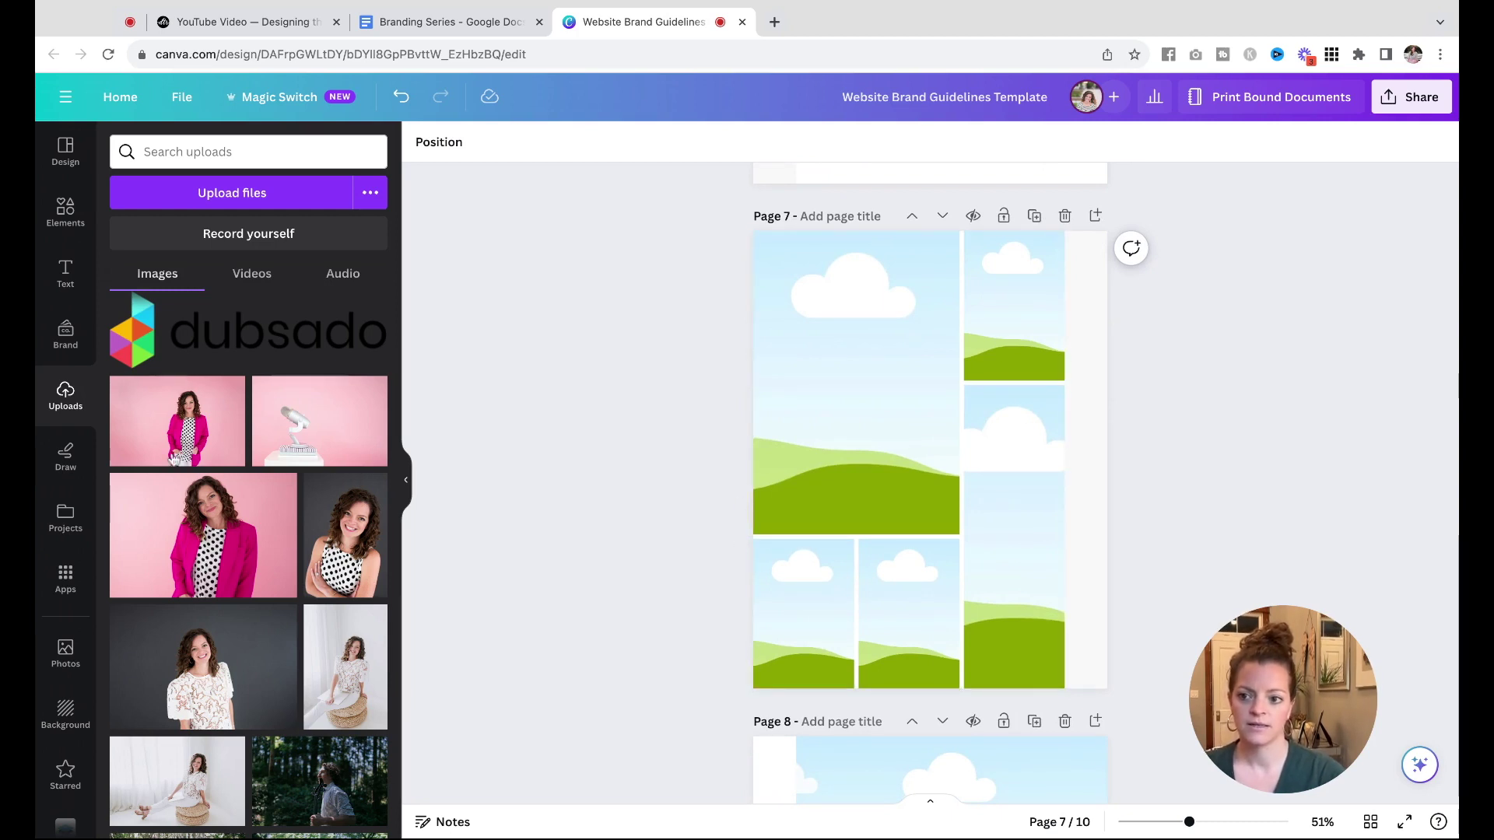
pyautogui.moveTo(232, 548); pyautogui.dragTo(804, 614)
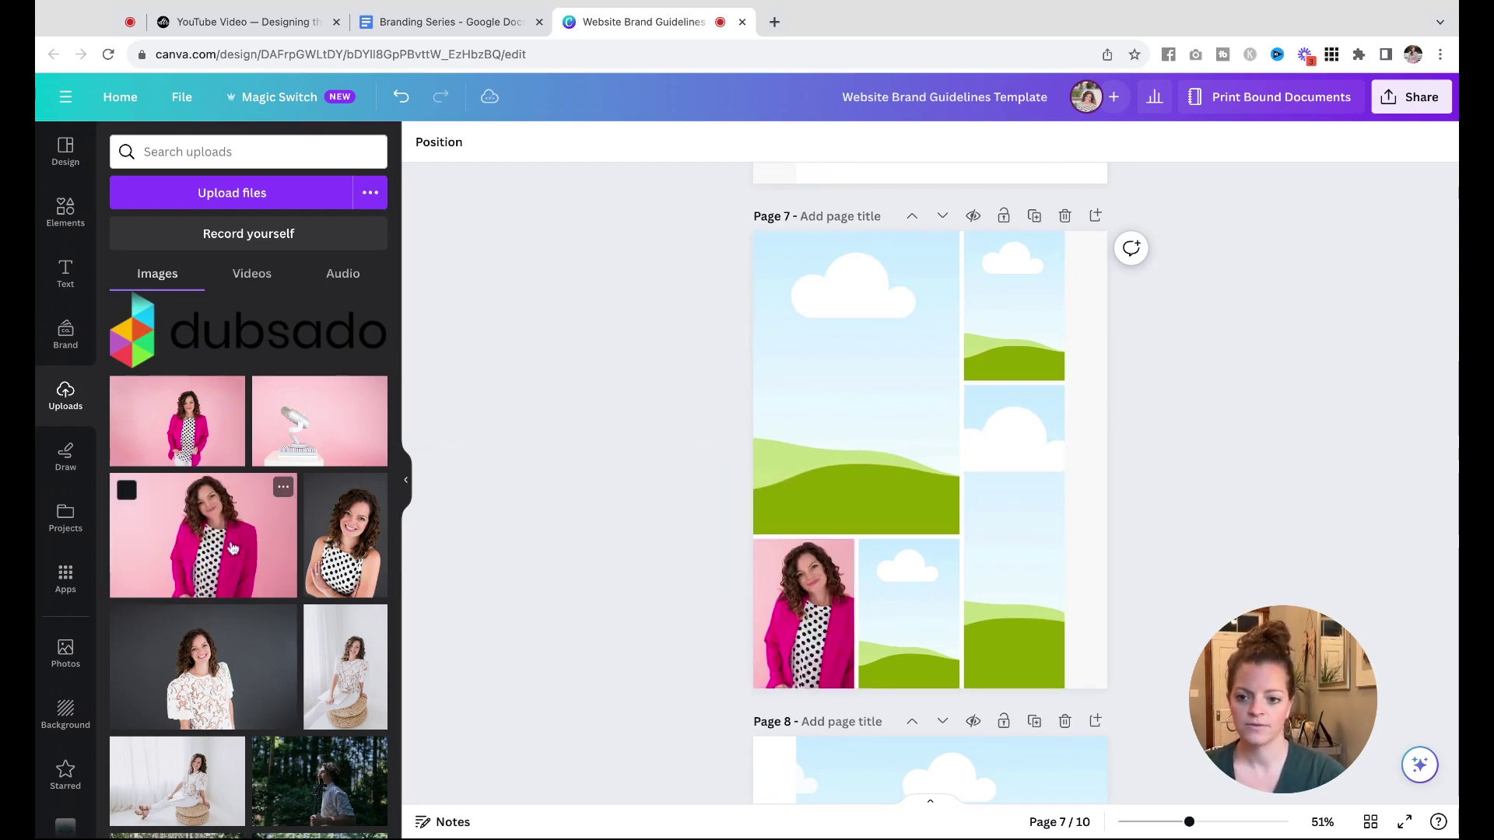
pyautogui.click(213, 634)
# - Fill page 7's remaining frames with the pink-suit, polka-dot and seated-woman portraits
pyautogui.scroll(5, 327, 545)
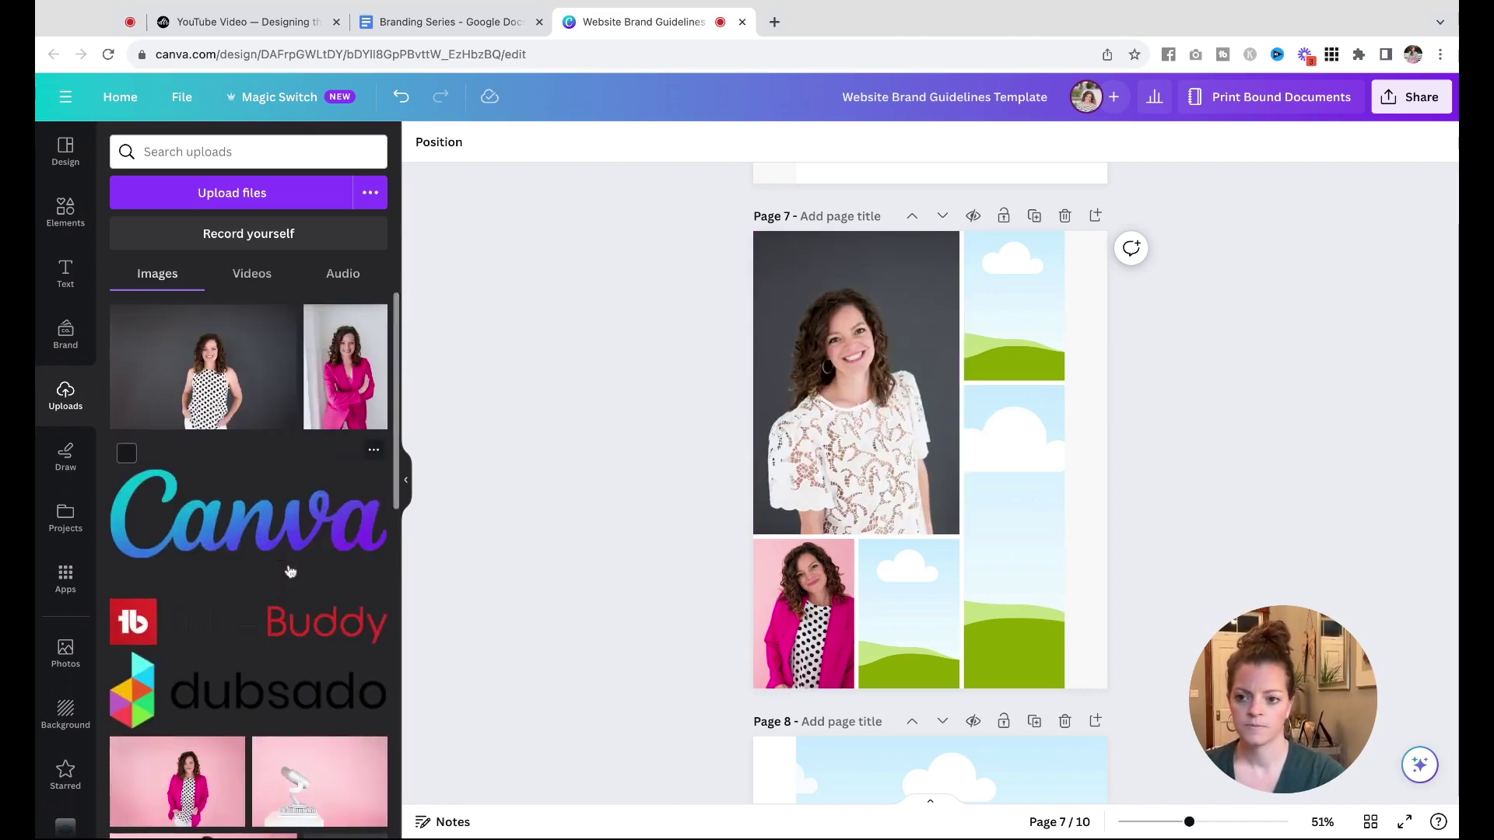
pyautogui.click(351, 355)
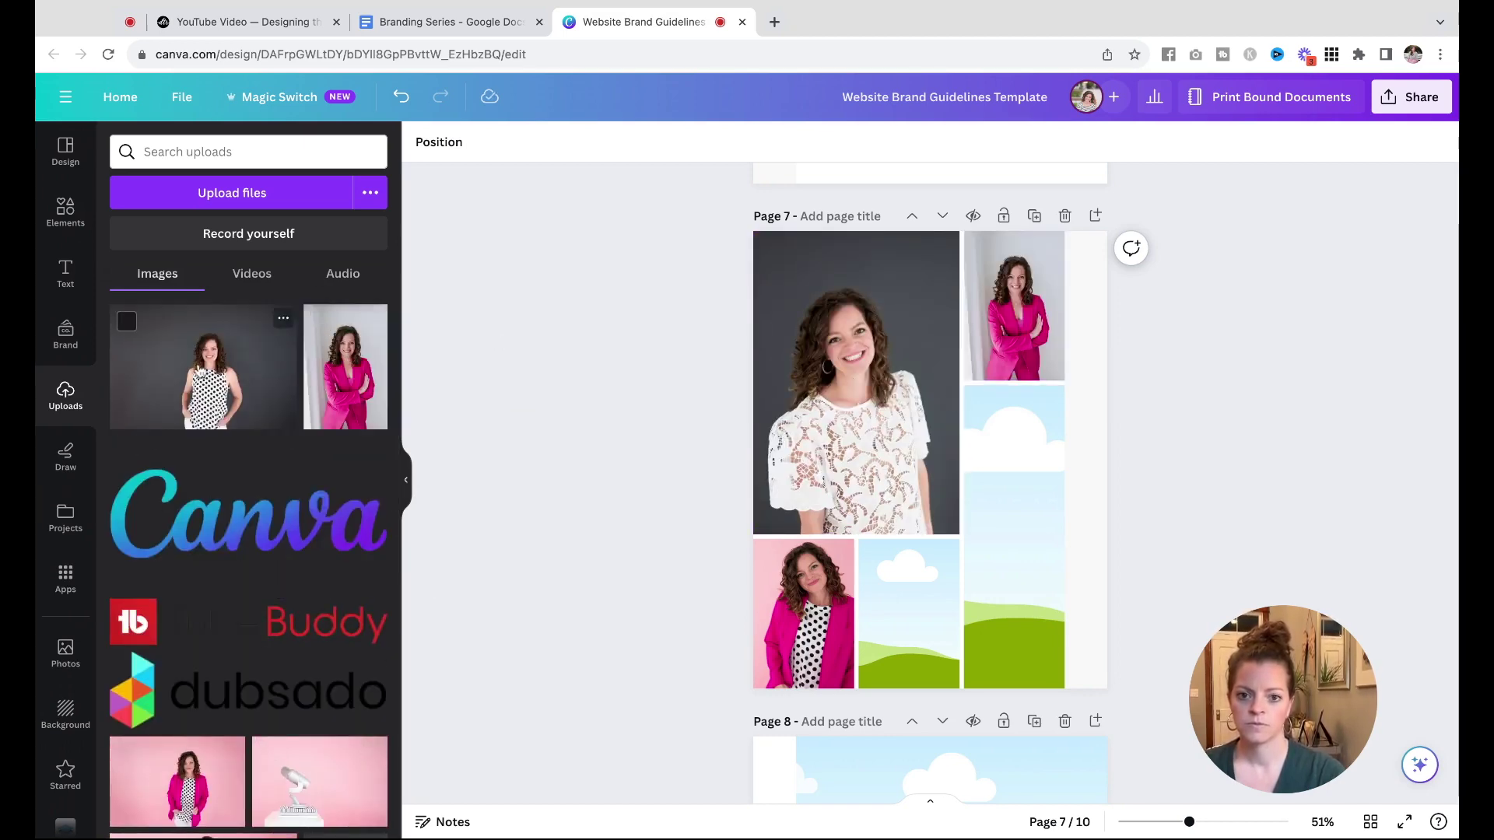
pyautogui.click(201, 369)
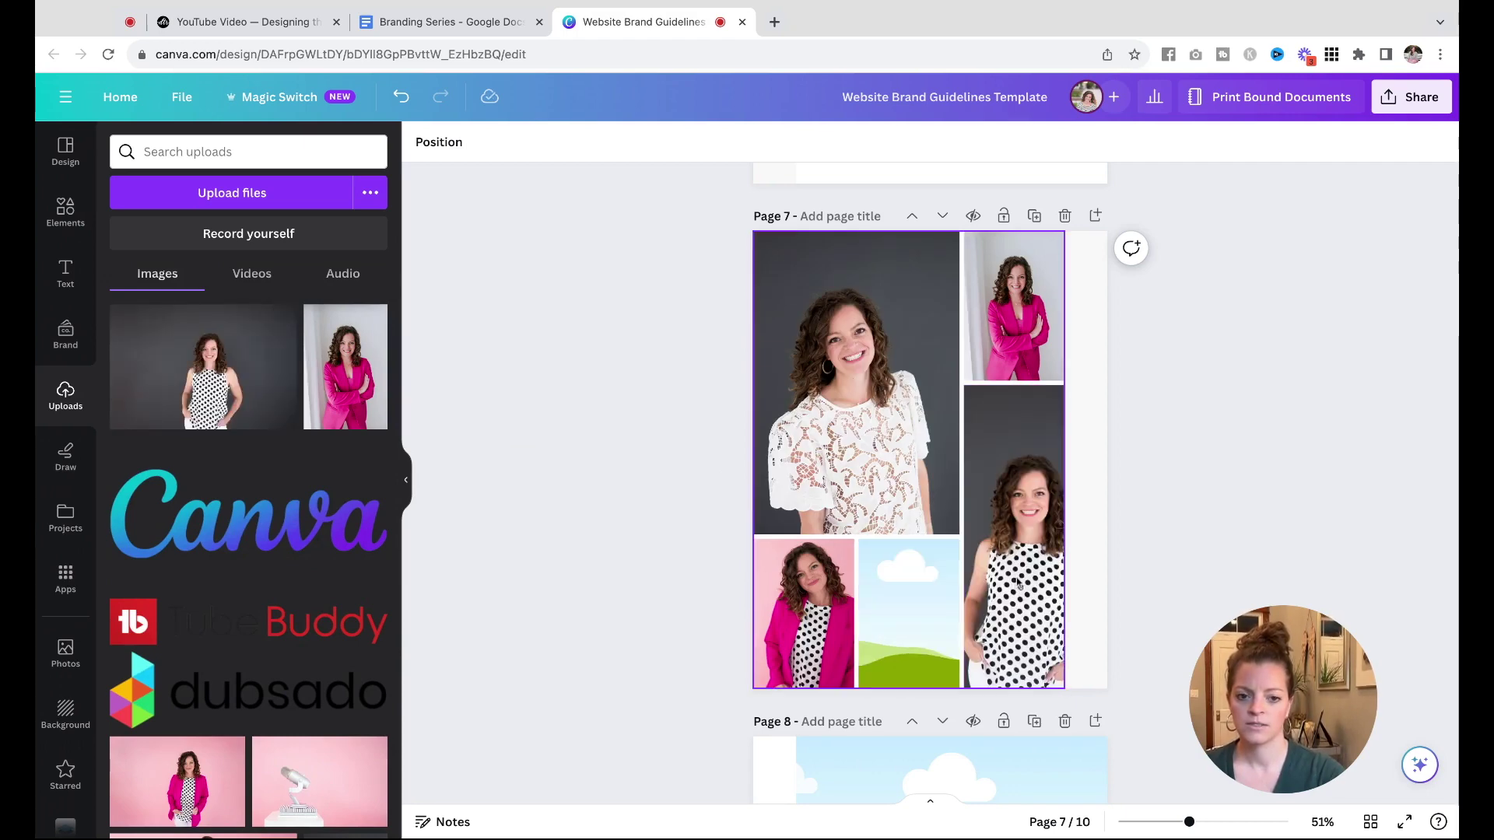
pyautogui.scroll(-1, 245, 670)
pyautogui.scroll(-5, 246, 669)
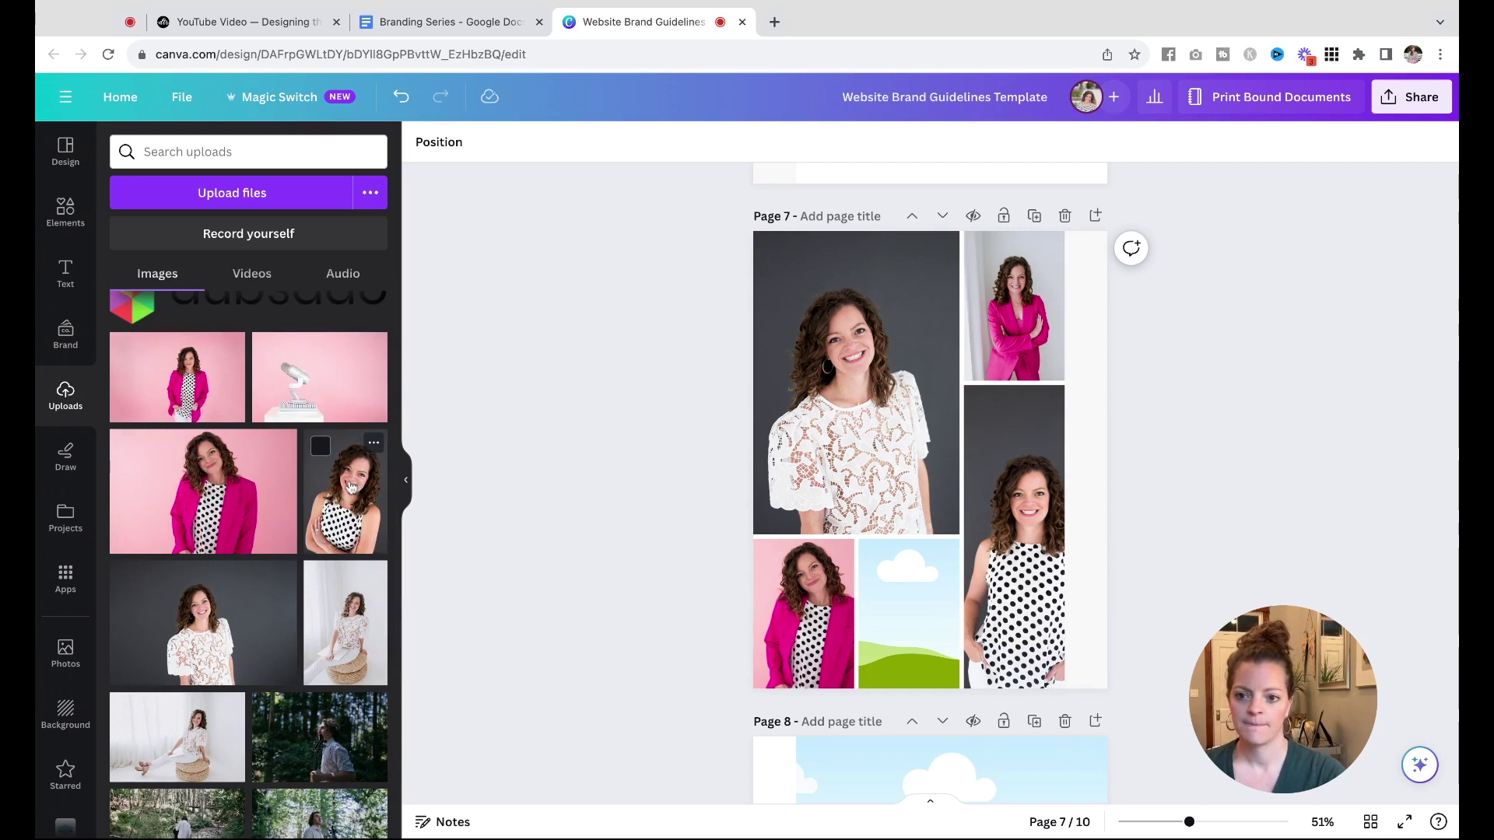
pyautogui.moveTo(346, 615); pyautogui.dragTo(906, 619)
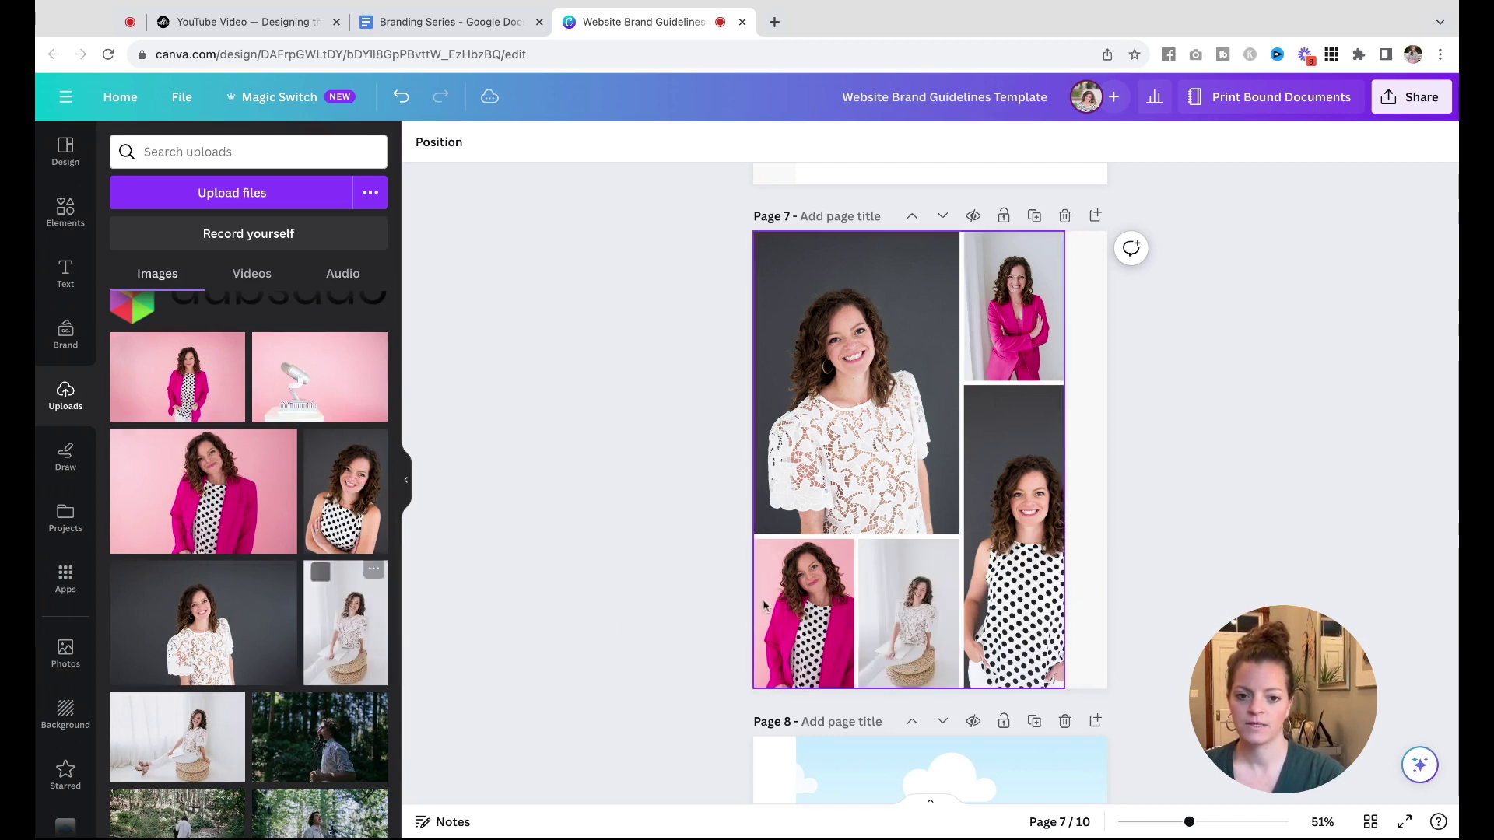
pyautogui.click(636, 594)
pyautogui.scroll(1, 634, 596)
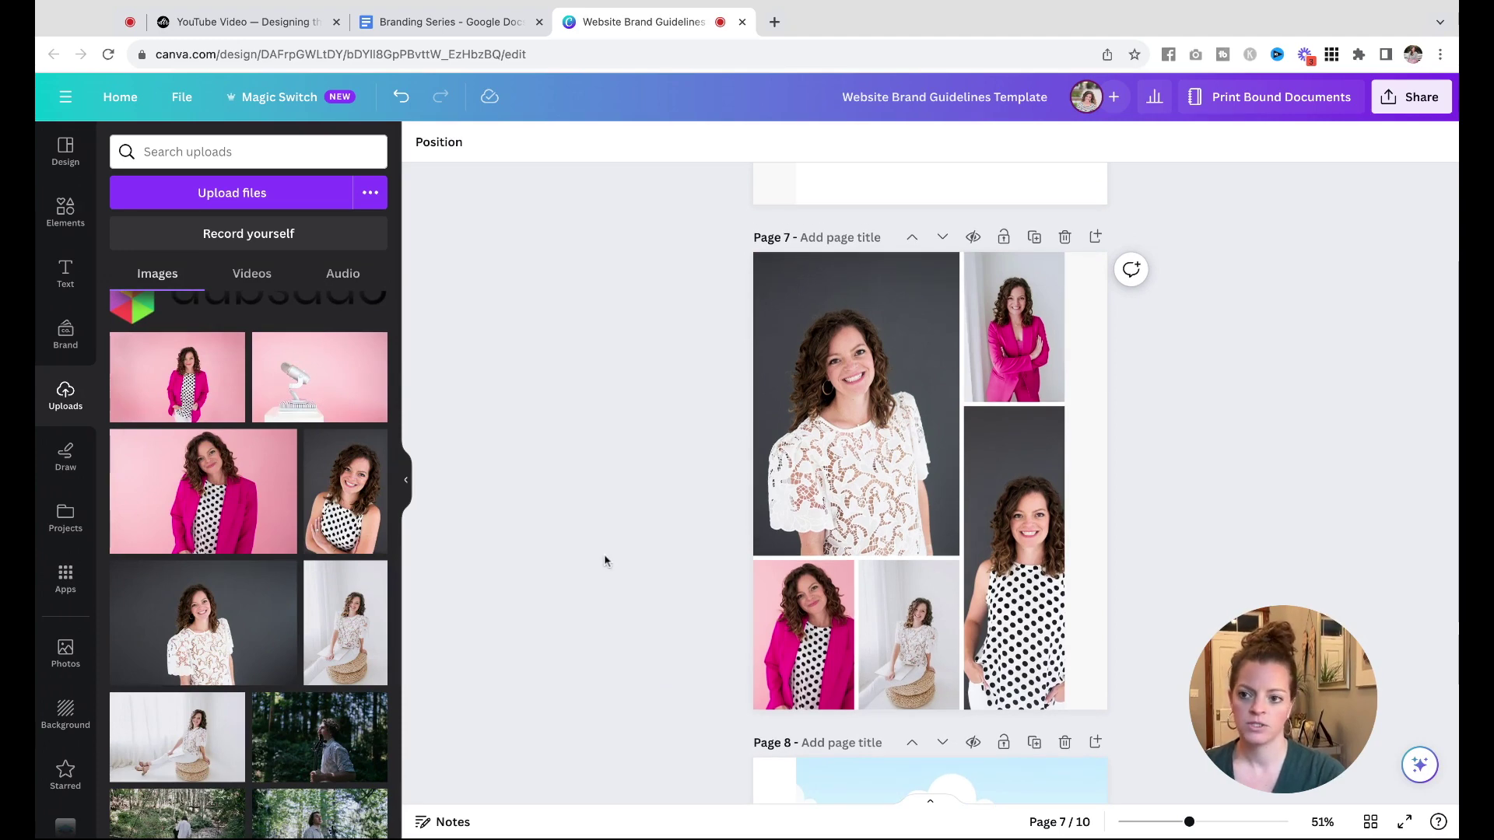
pyautogui.click(65, 209)
# - Scroll down to page 8's Typography layout with its sky-and-hills image
pyautogui.scroll(-6, 211, 413)
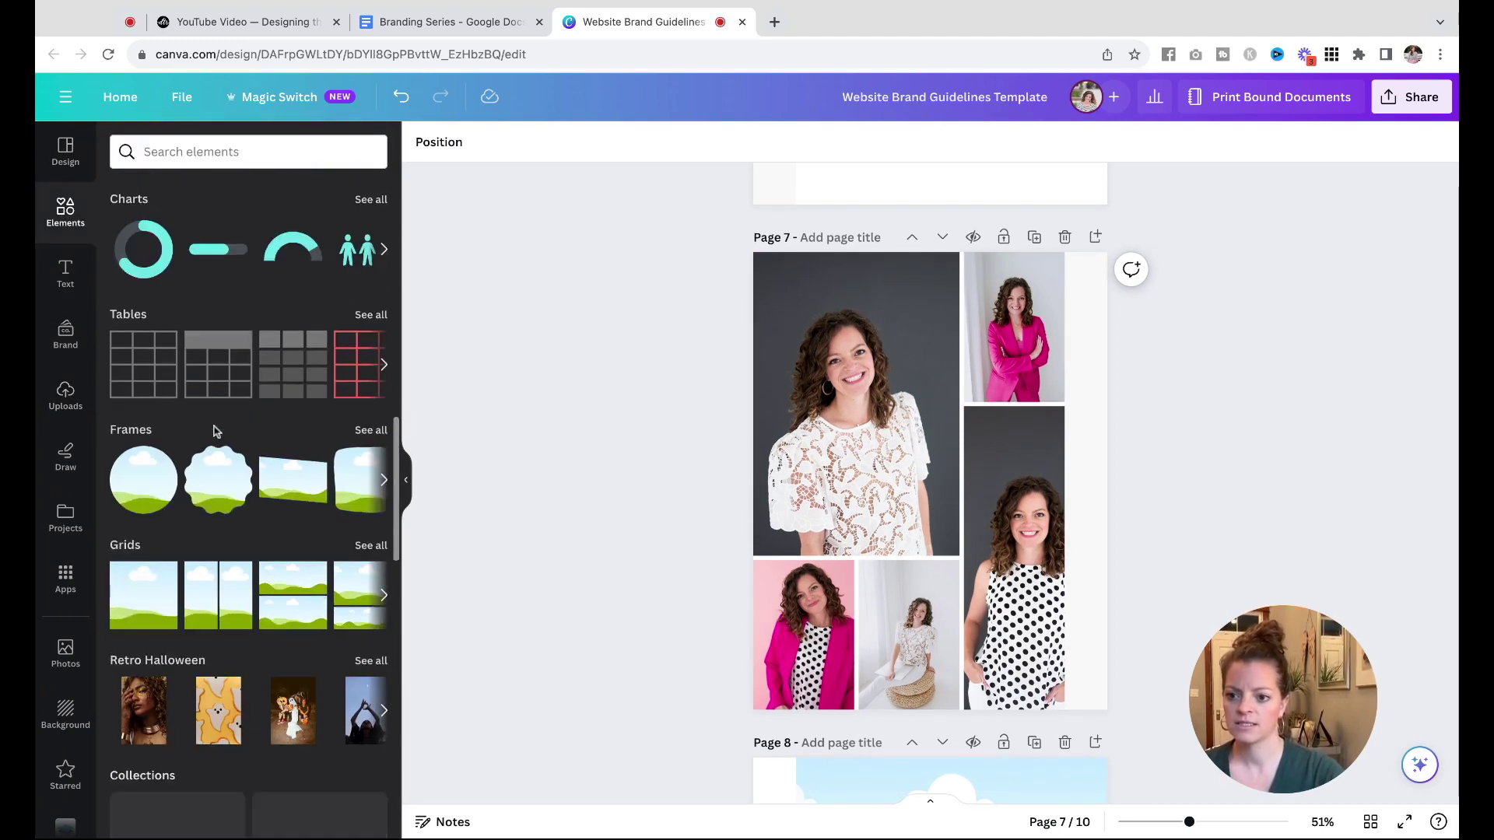
pyautogui.scroll(-2, 216, 431)
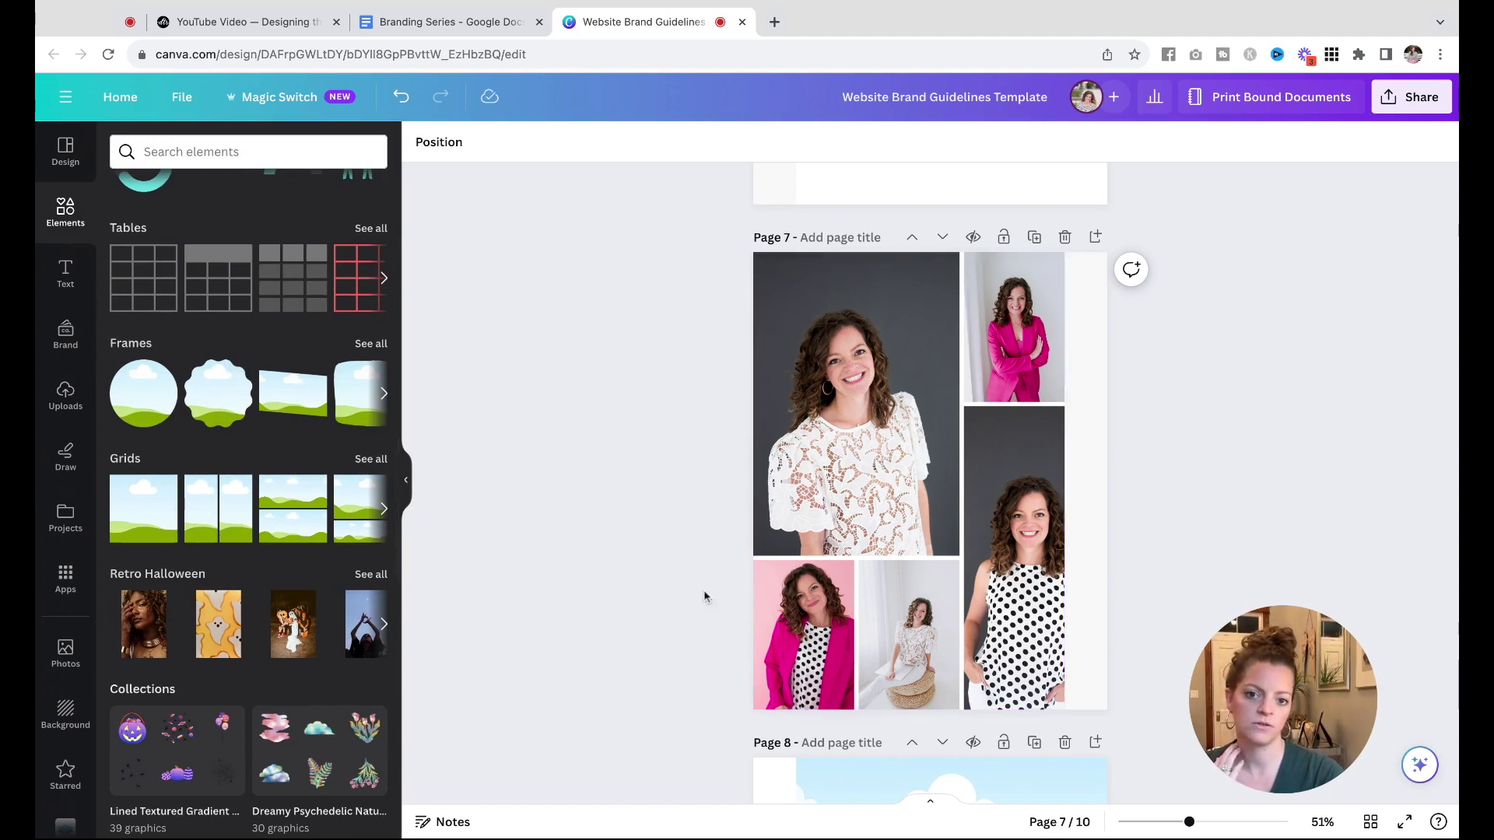
pyautogui.hscroll(3, 304, 506)
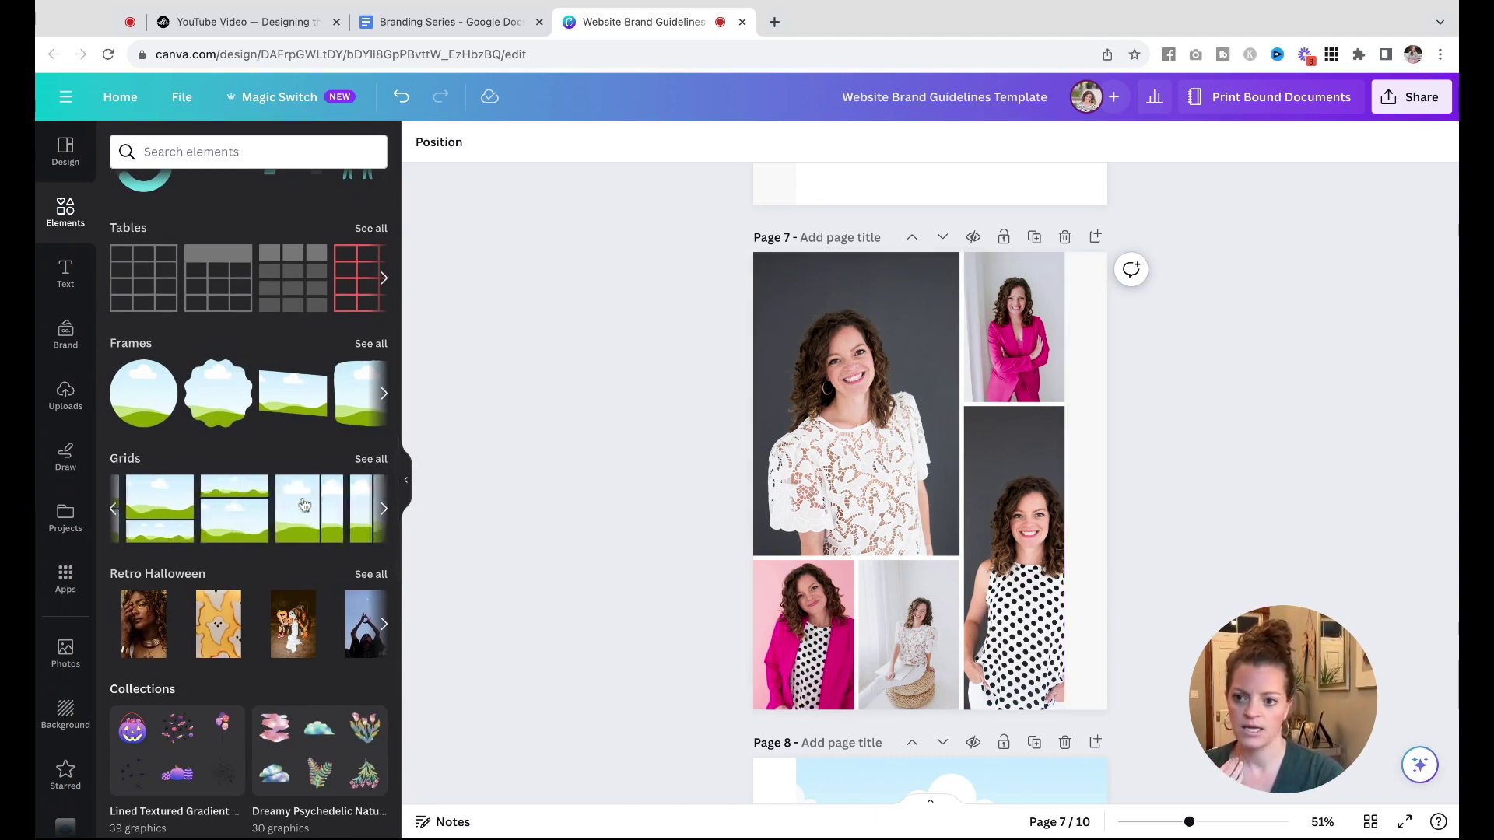
pyautogui.hscroll(3, 304, 506)
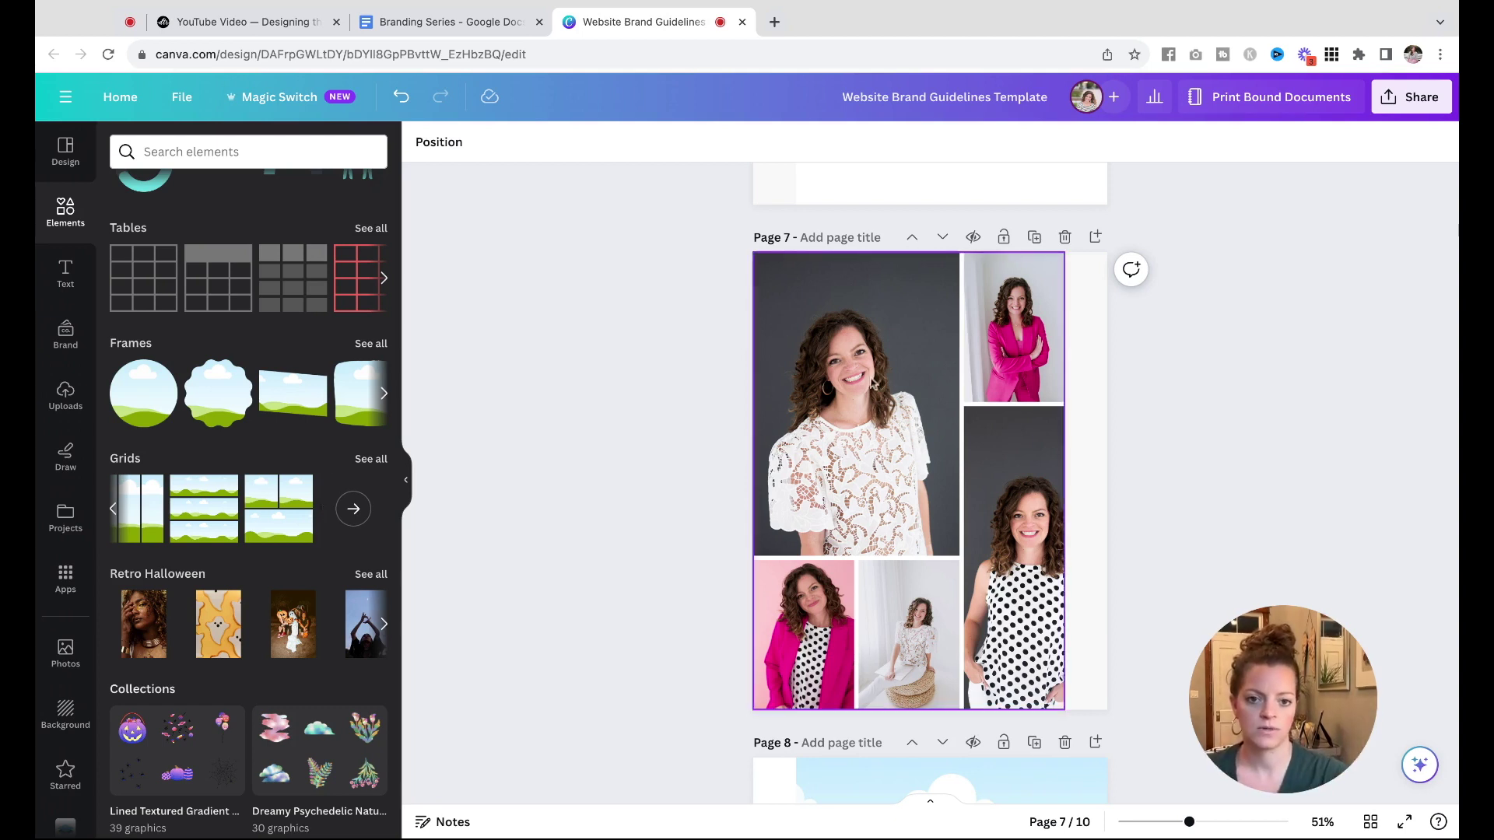
pyautogui.scroll(-7, 594, 467)
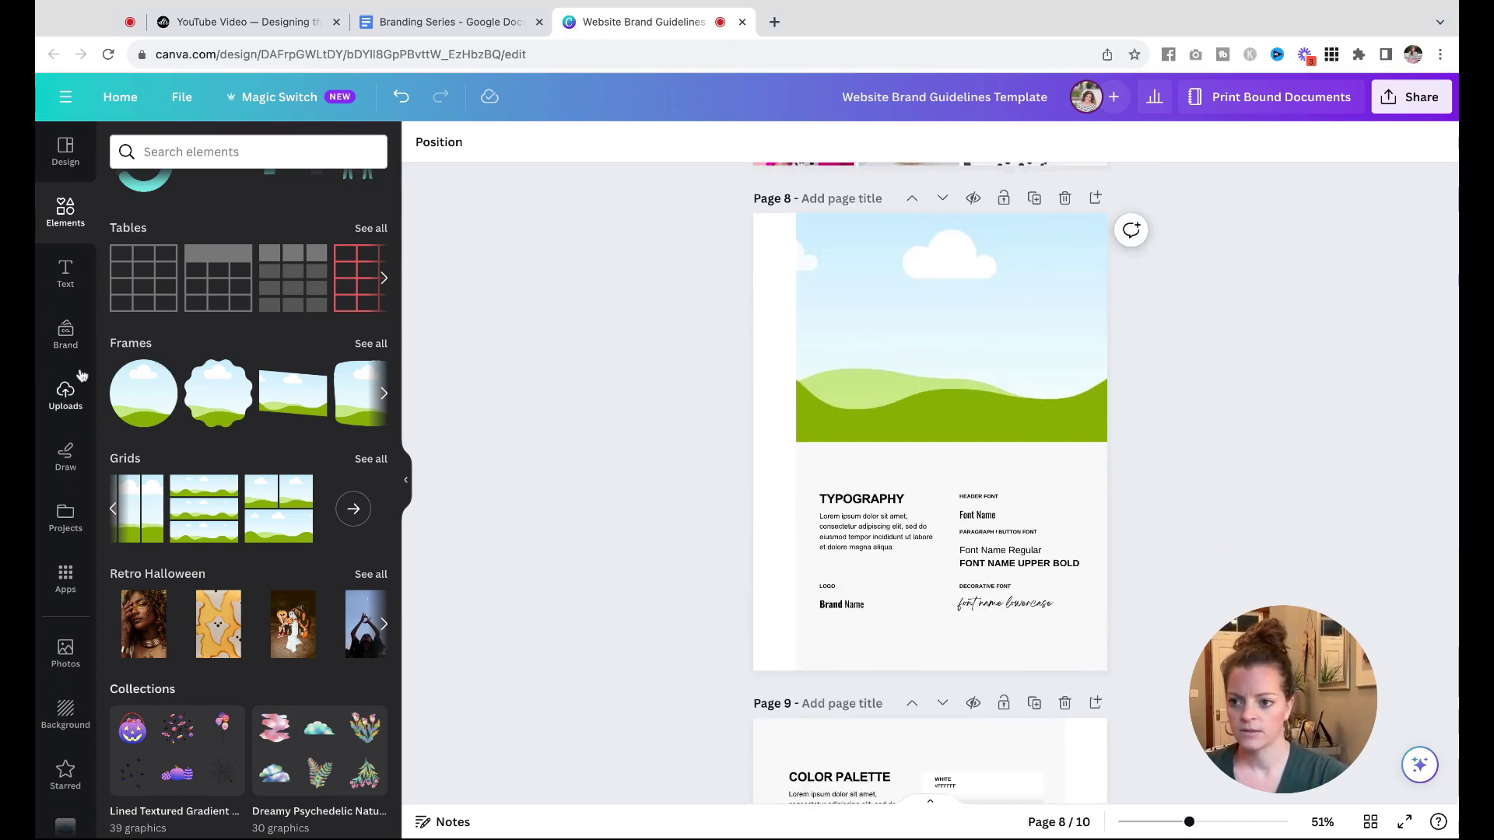
# - Put the pink microphone photo on page 8 and change its paragraph to 'The Designing the Row brand uses Sans Serif fonts.'
pyautogui.click(67, 393)
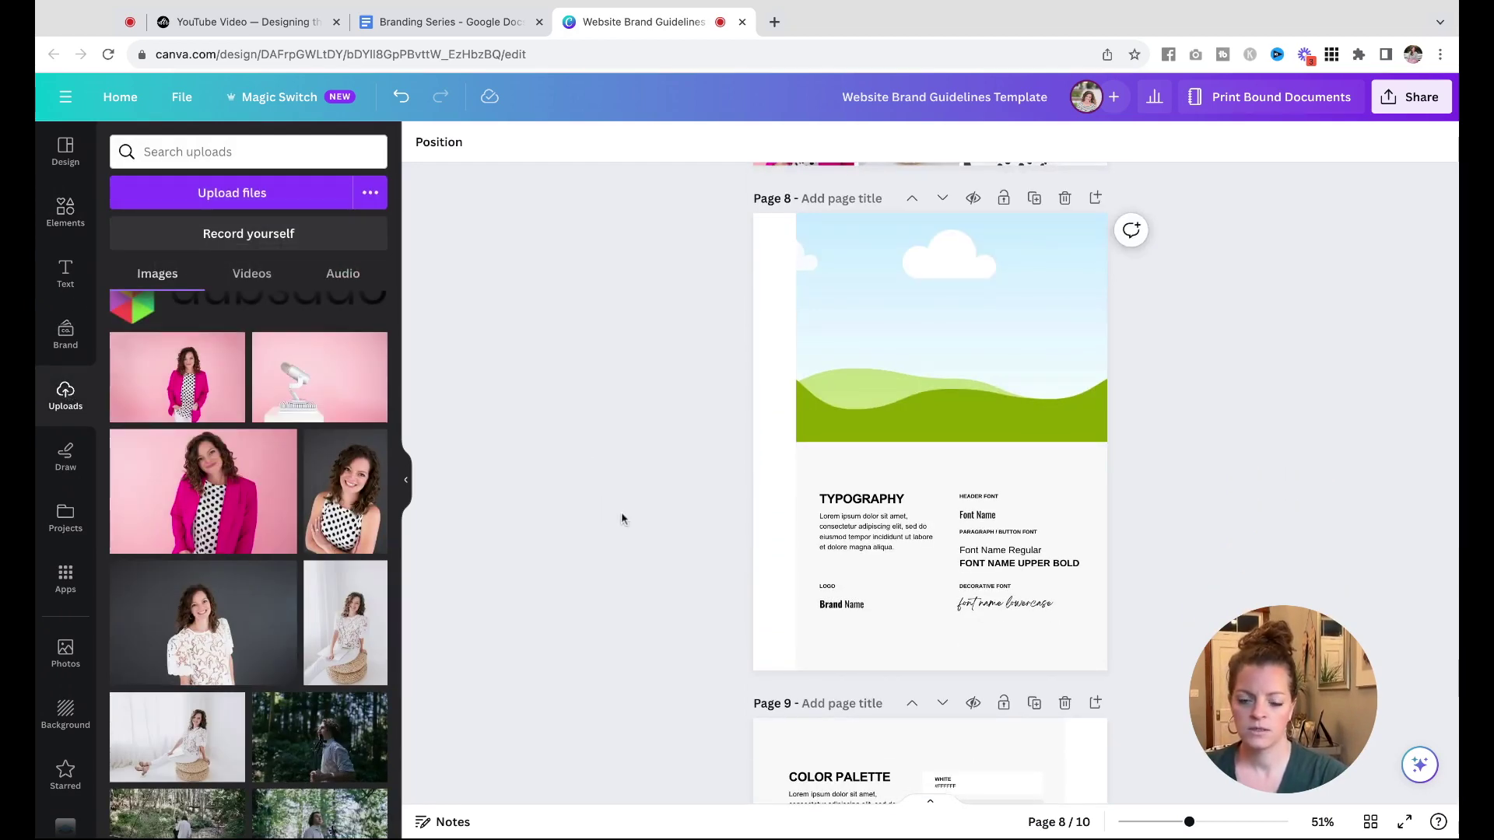
pyautogui.click(337, 391)
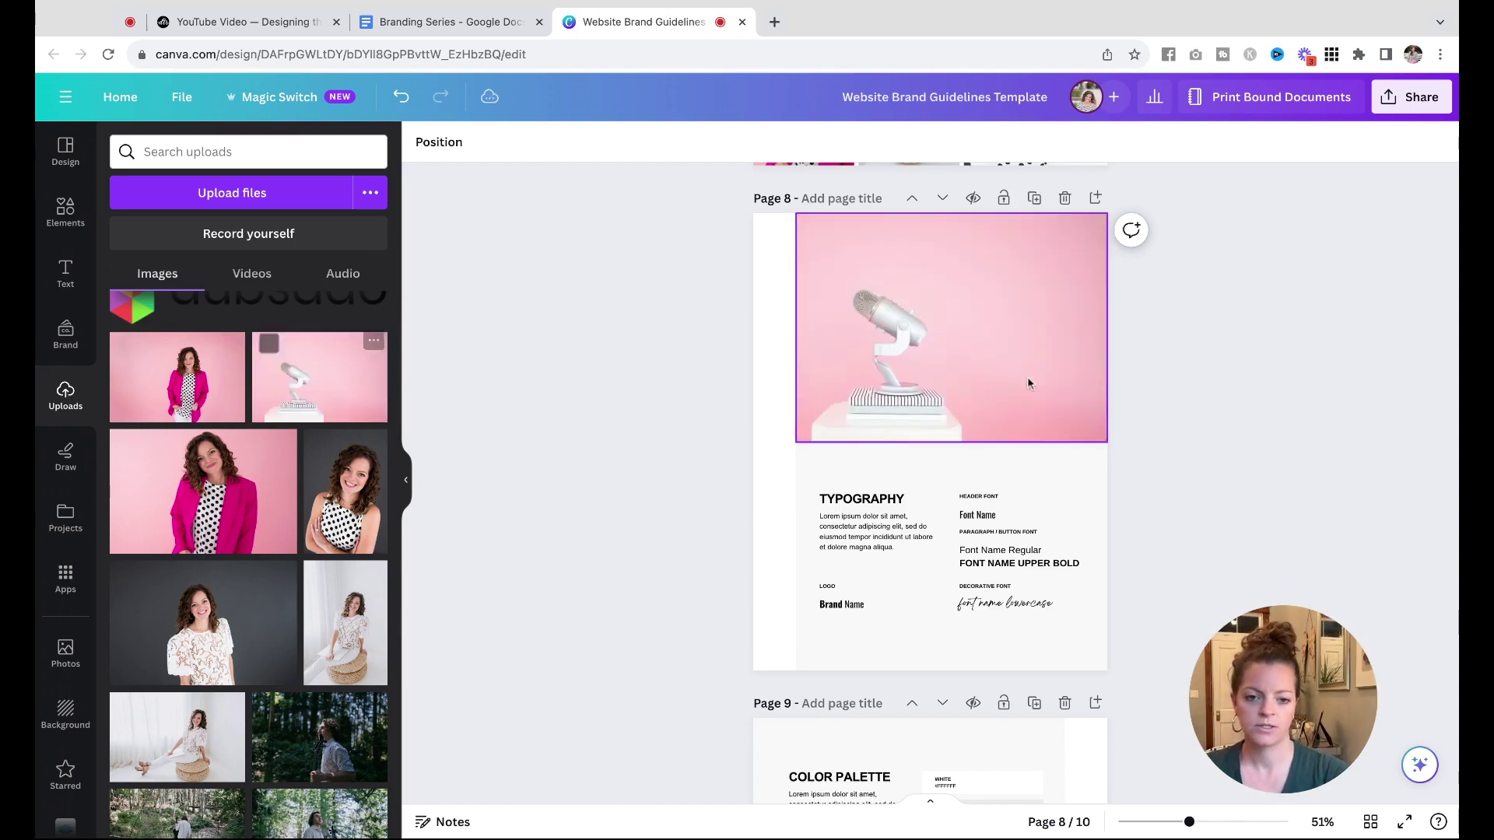
pyautogui.click(865, 543)
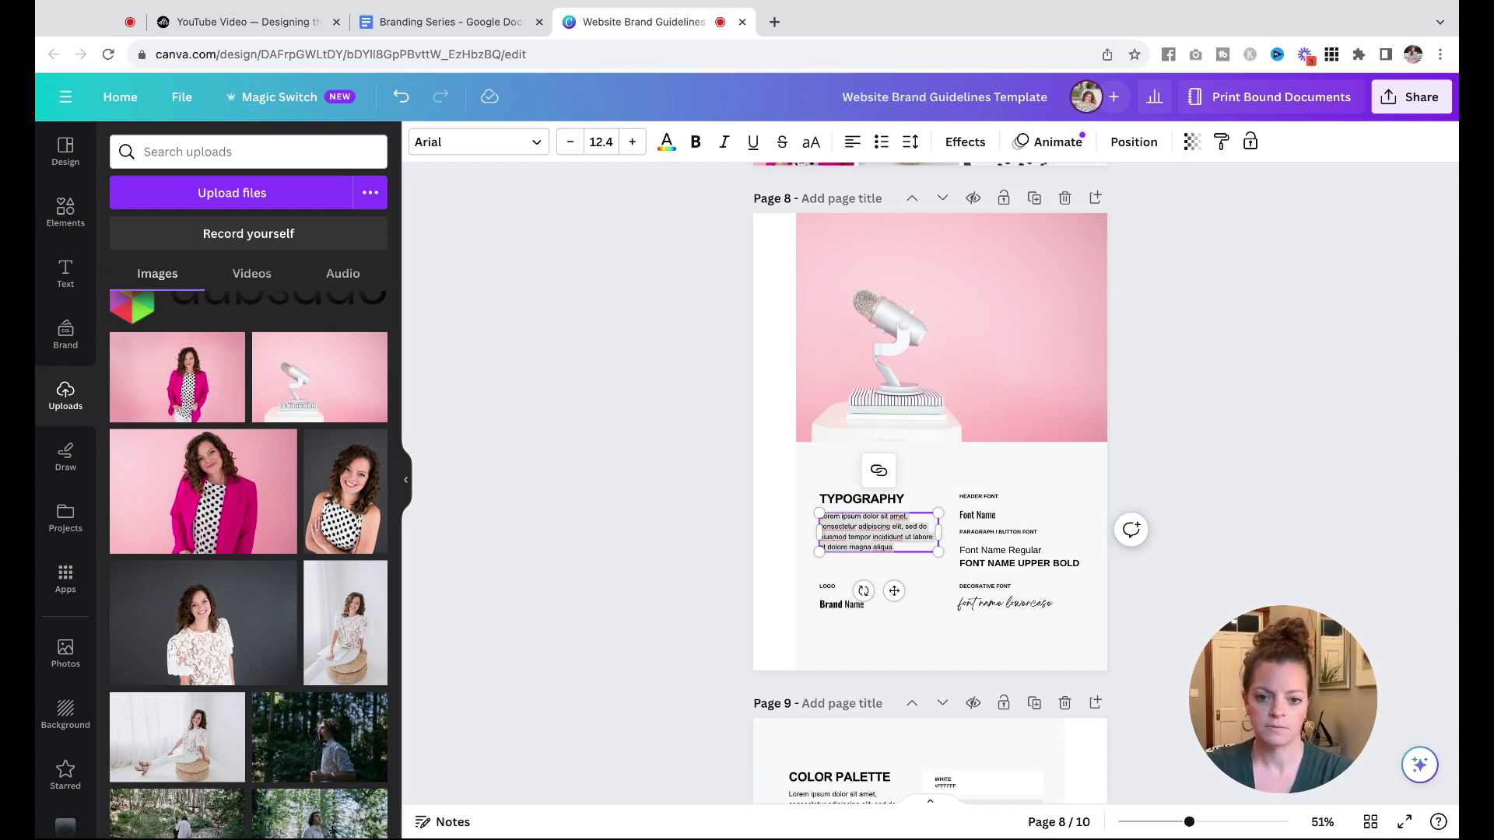
pyautogui.write('he Des')
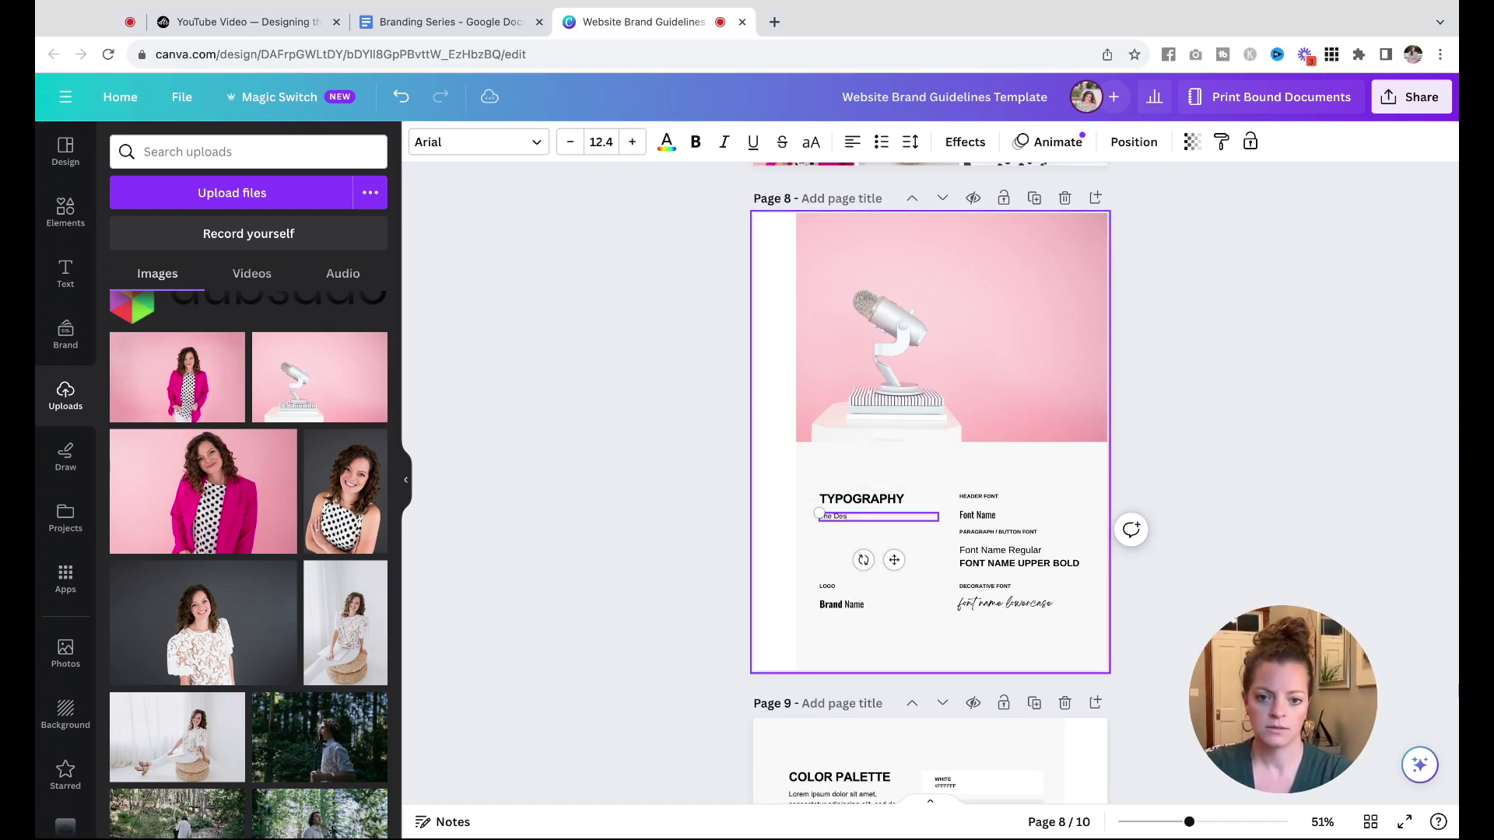
pyautogui.write('igning the Row bra')
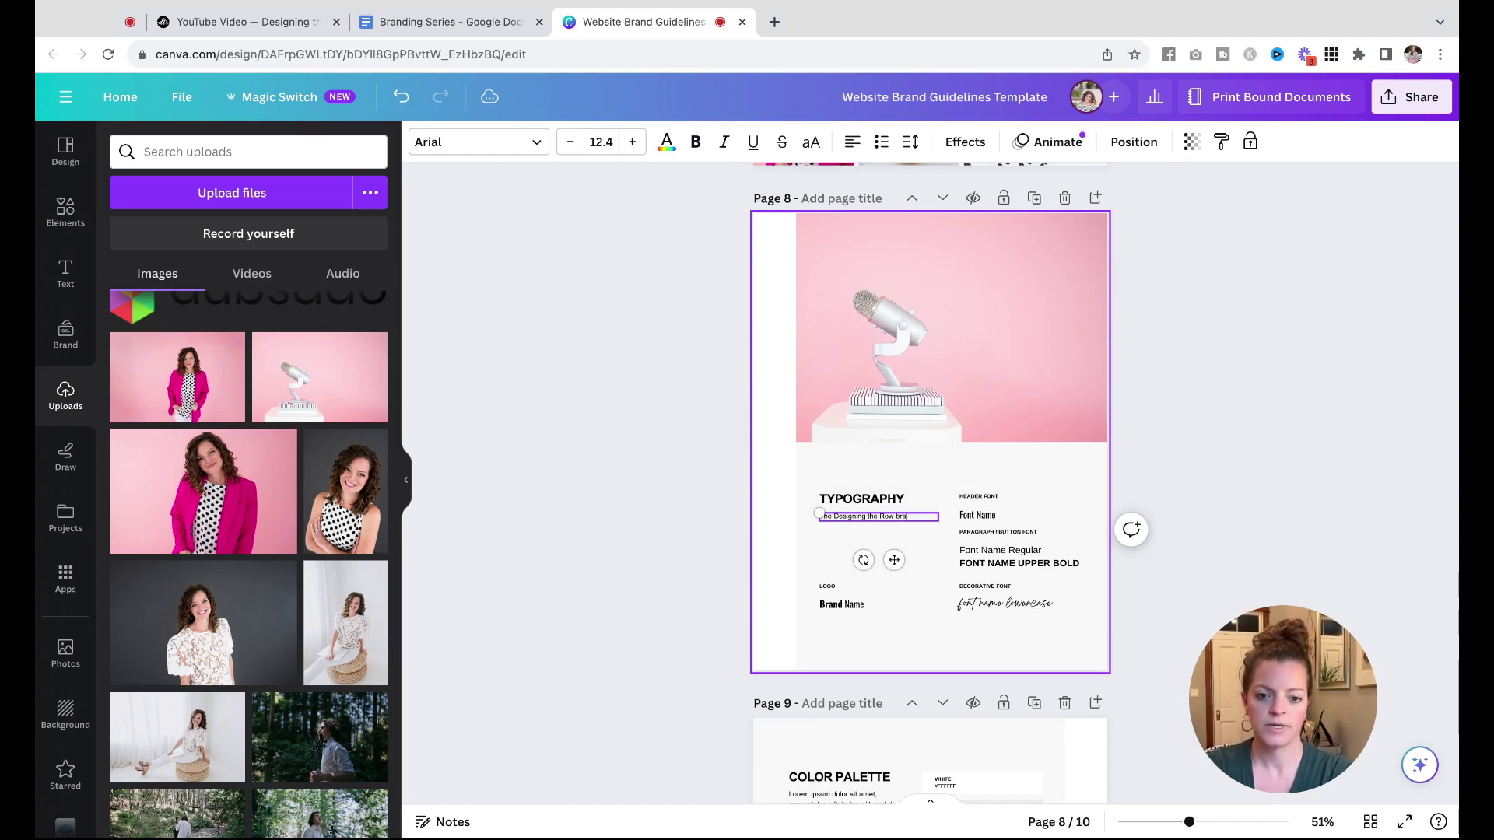
pyautogui.write('nd uses Sans S')
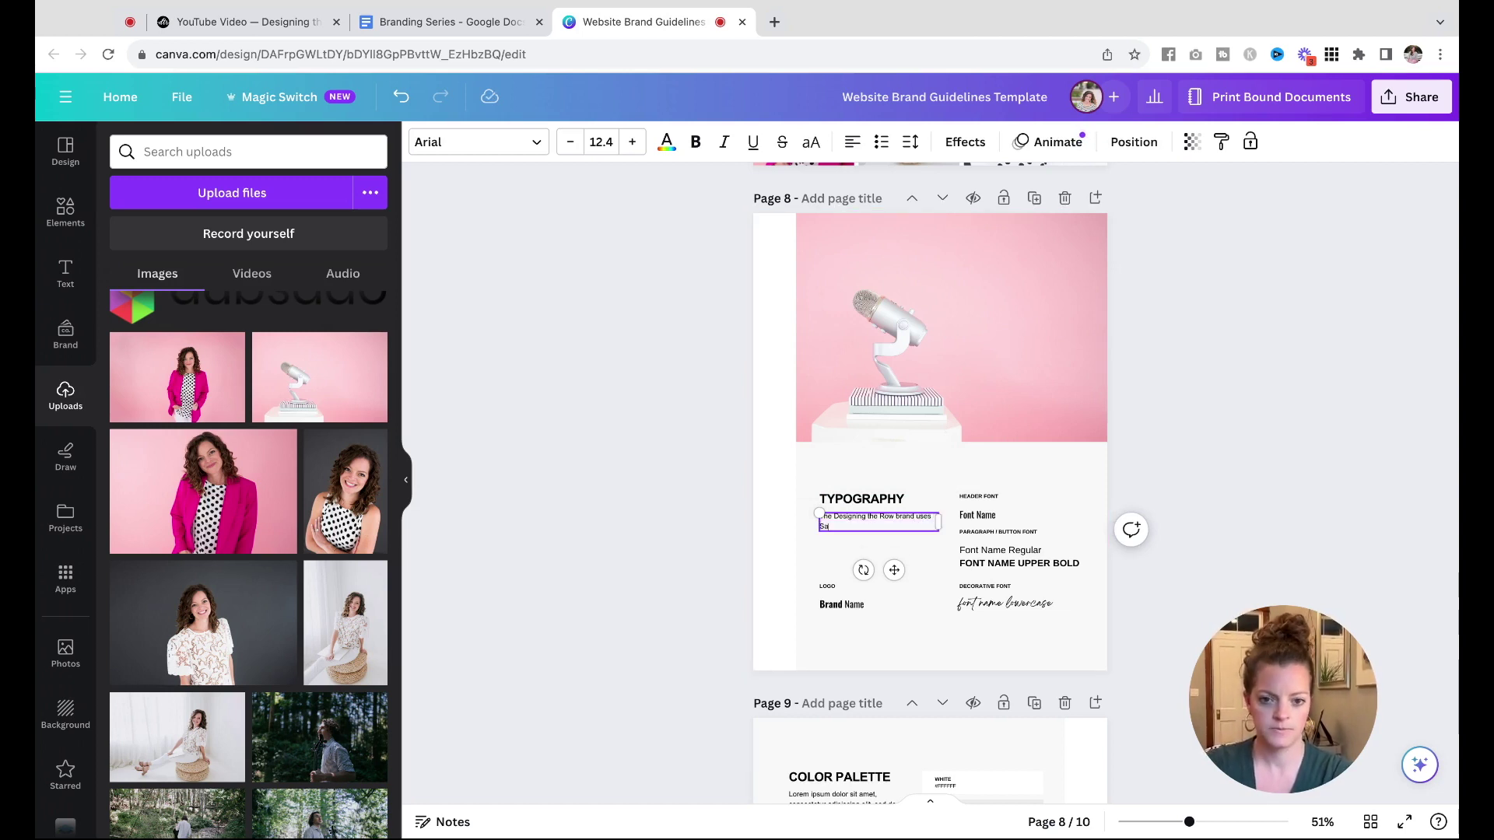
pyautogui.write('erif f')
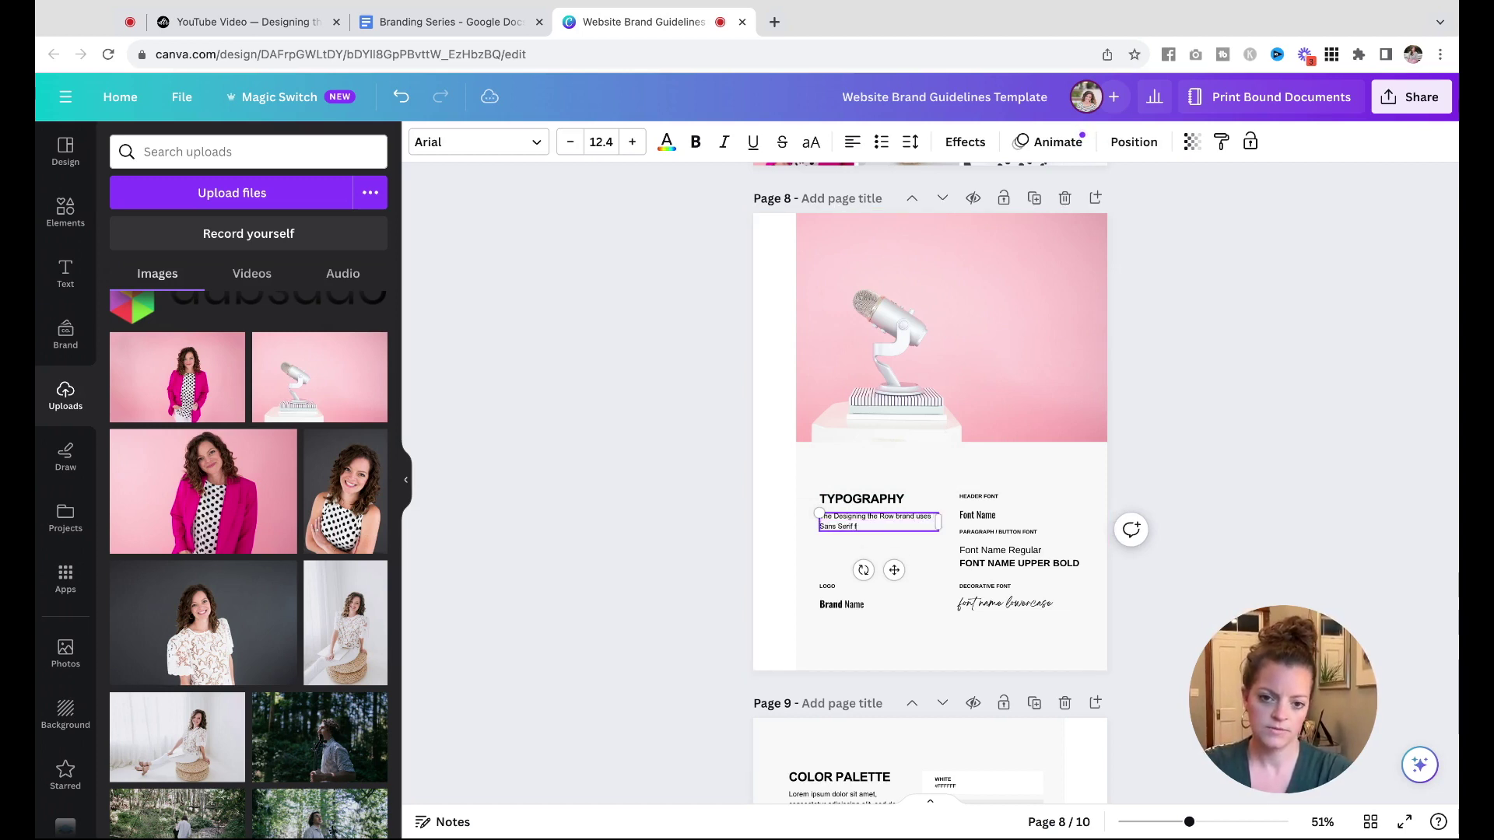
pyautogui.write('onts.')
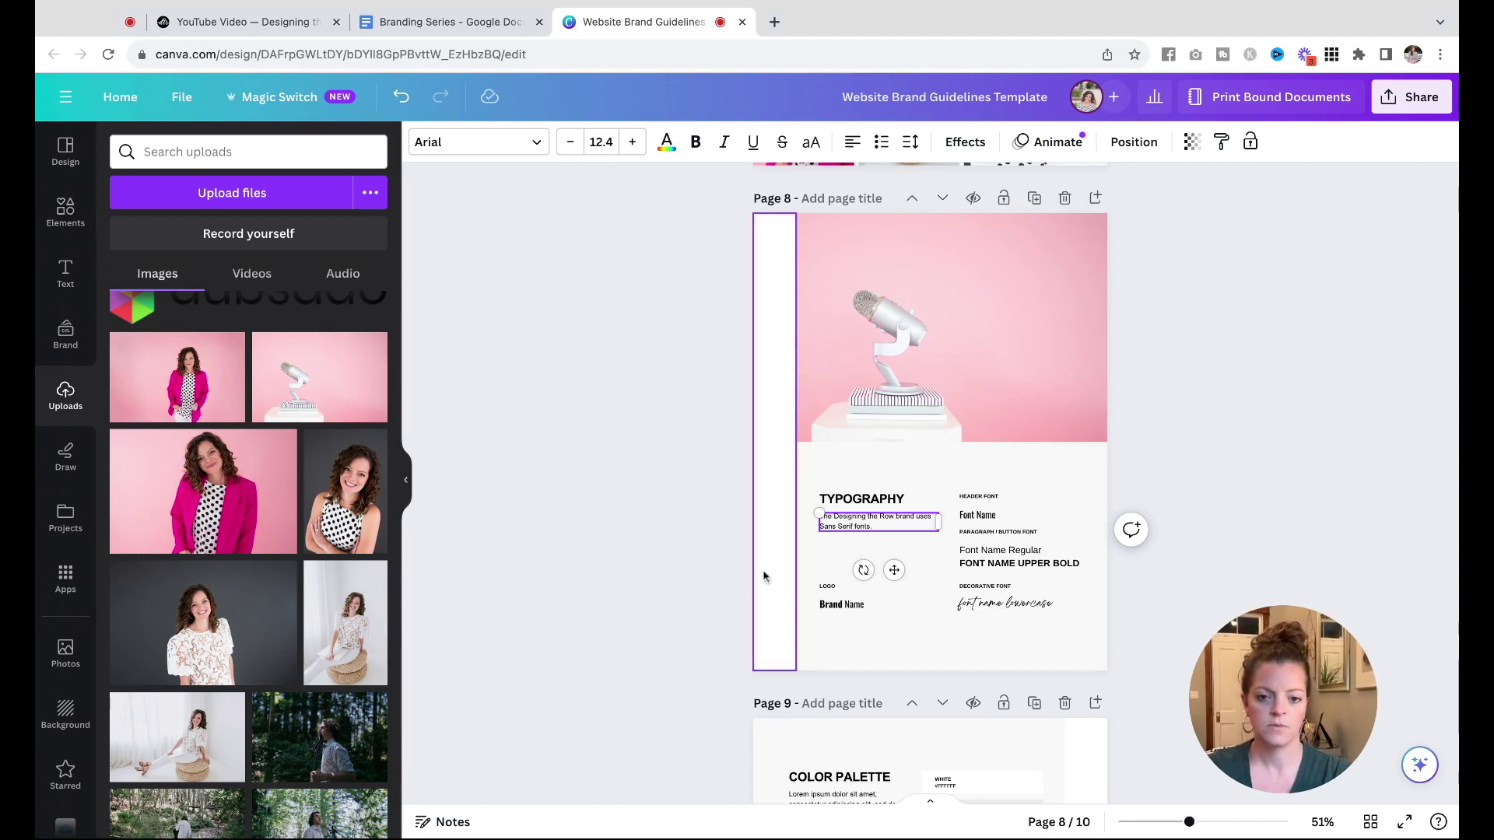
pyautogui.click(679, 568)
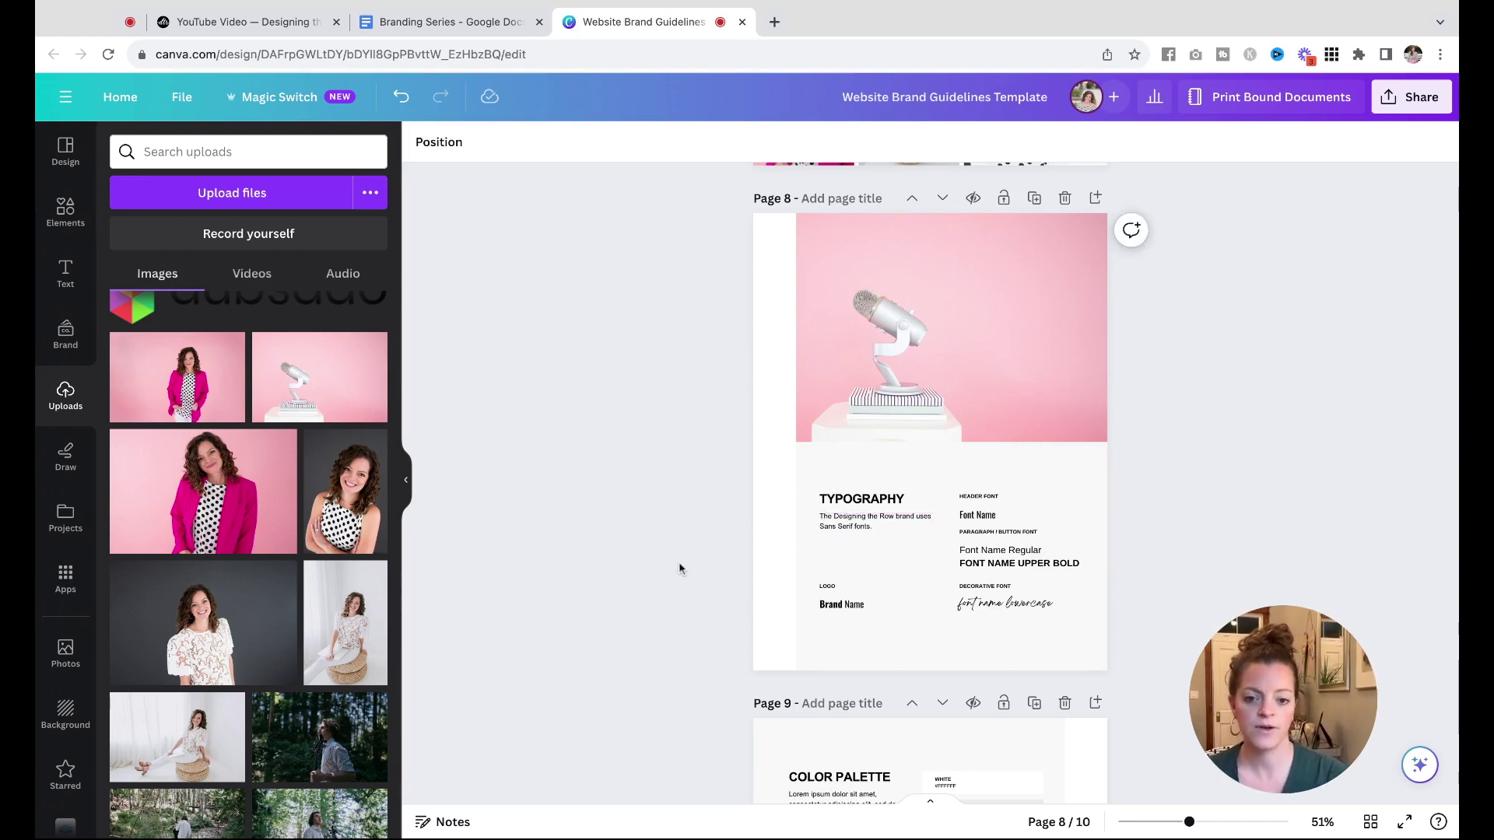
pyautogui.click(974, 559)
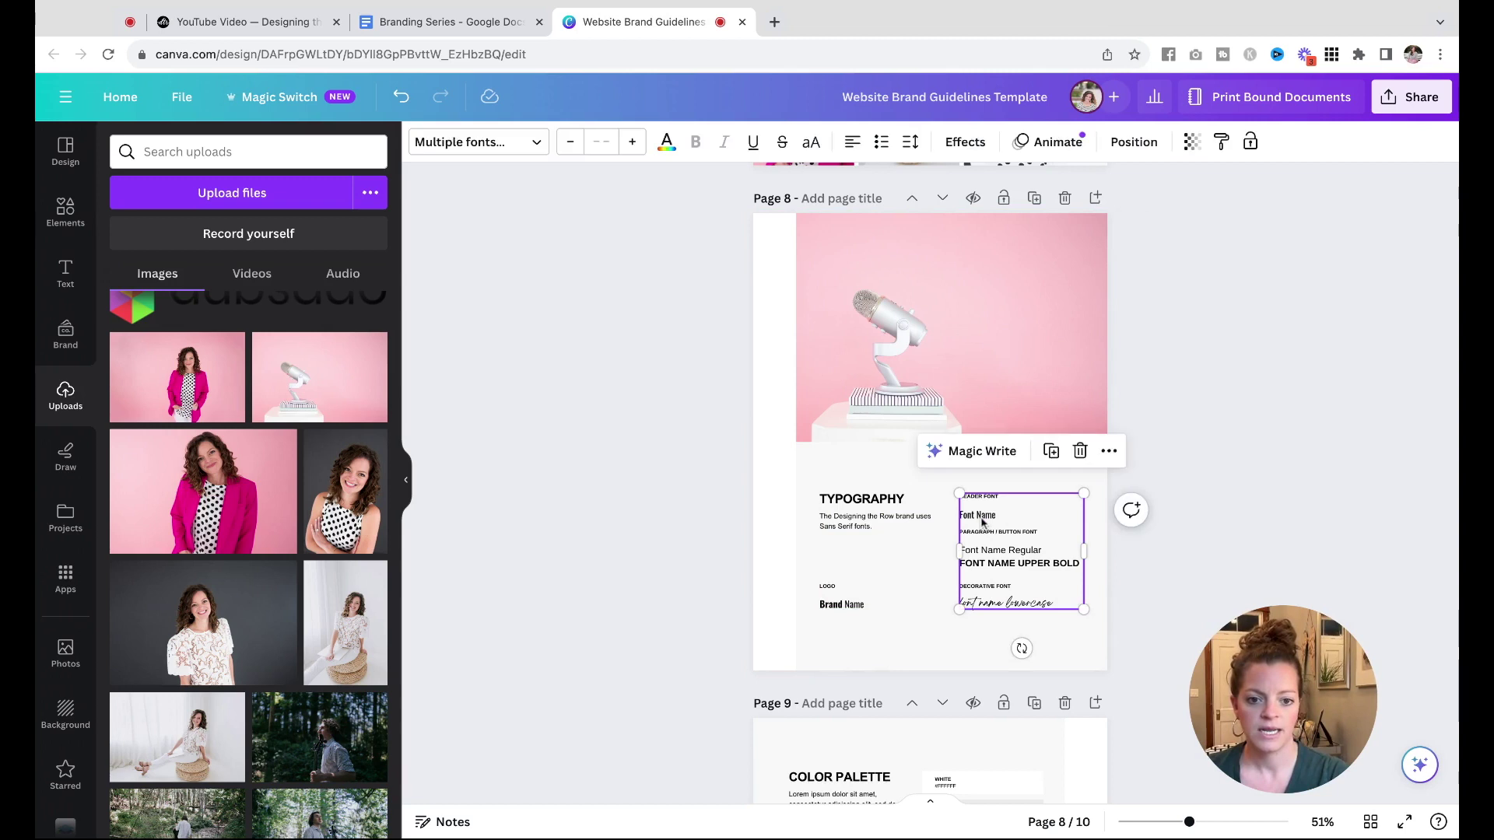
pyautogui.click(982, 522)
pyautogui.click(1012, 561)
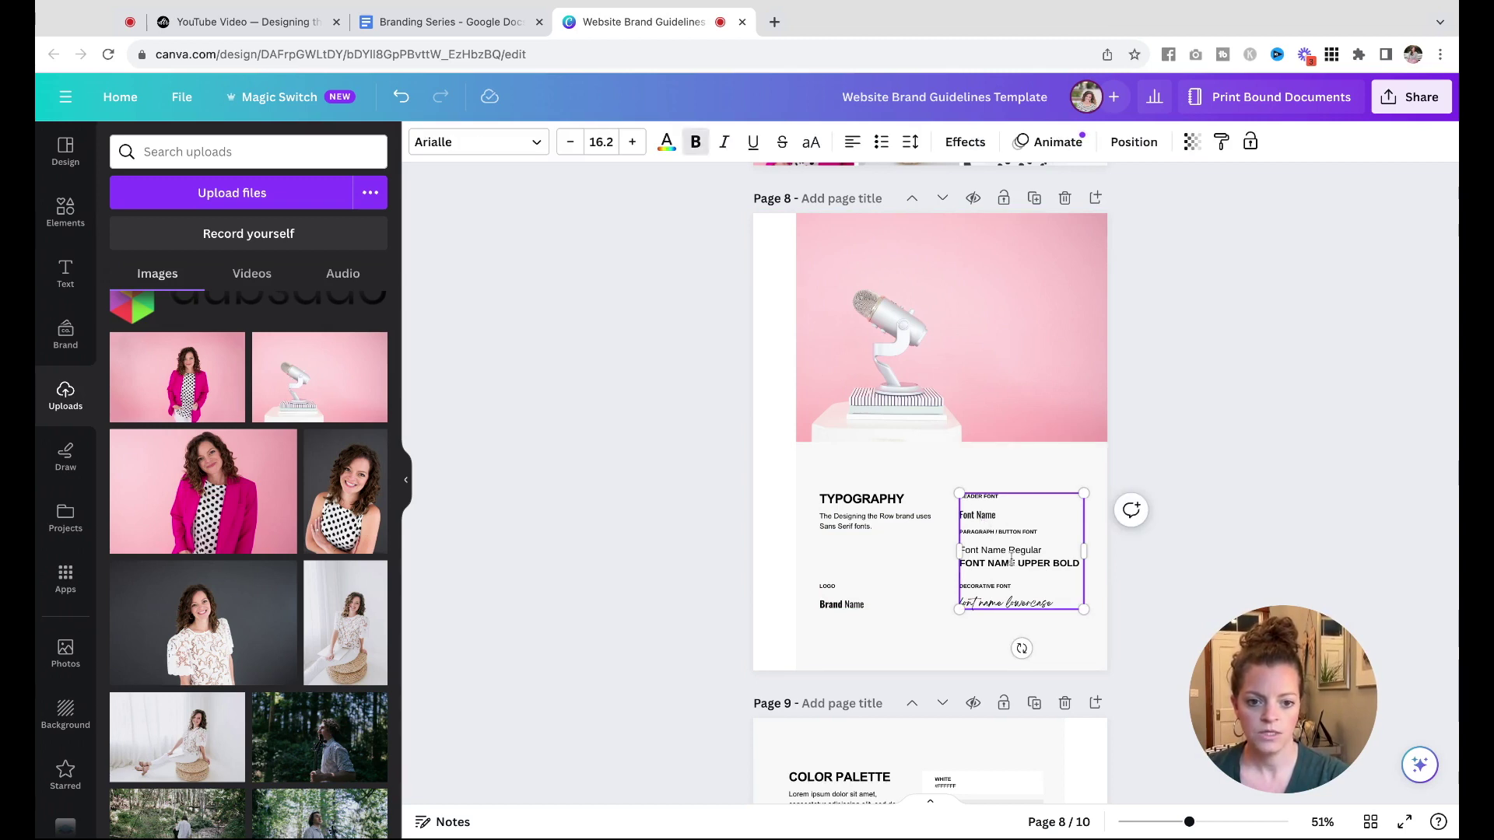
pyautogui.press('Escape')
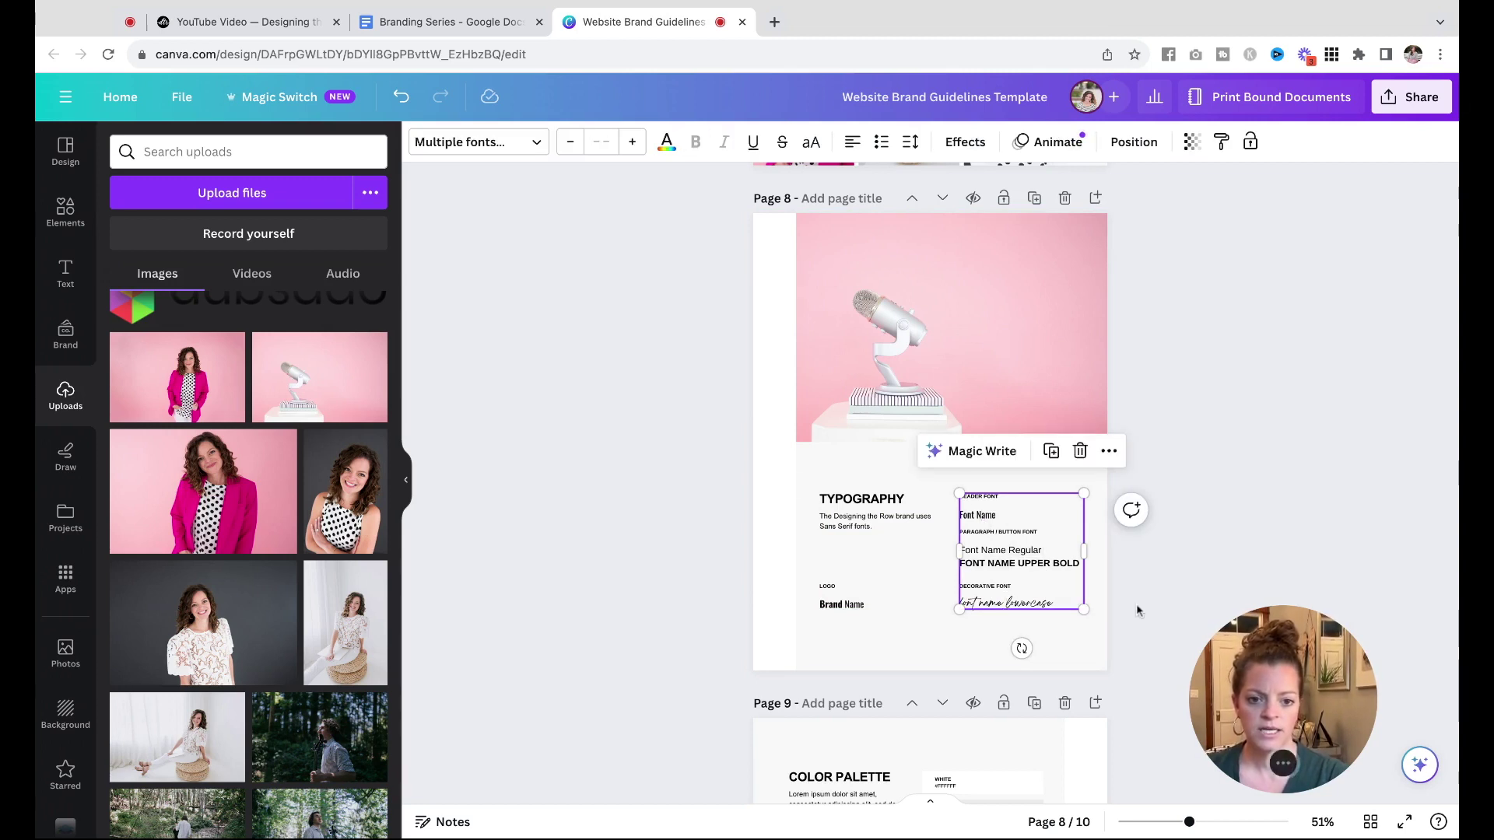
pyautogui.click(492, 144)
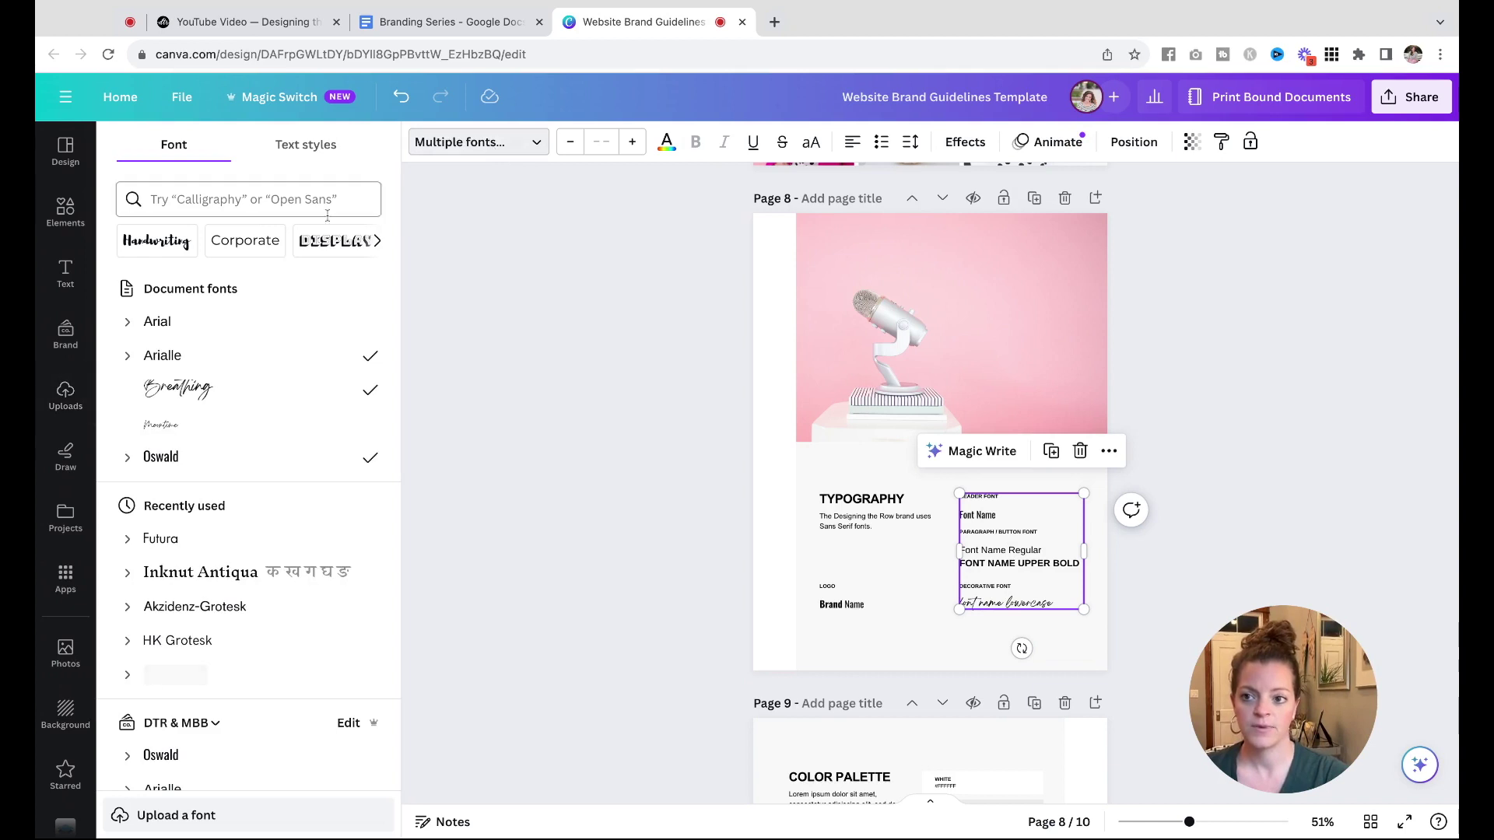
pyautogui.click(542, 405)
pyautogui.click(1238, 410)
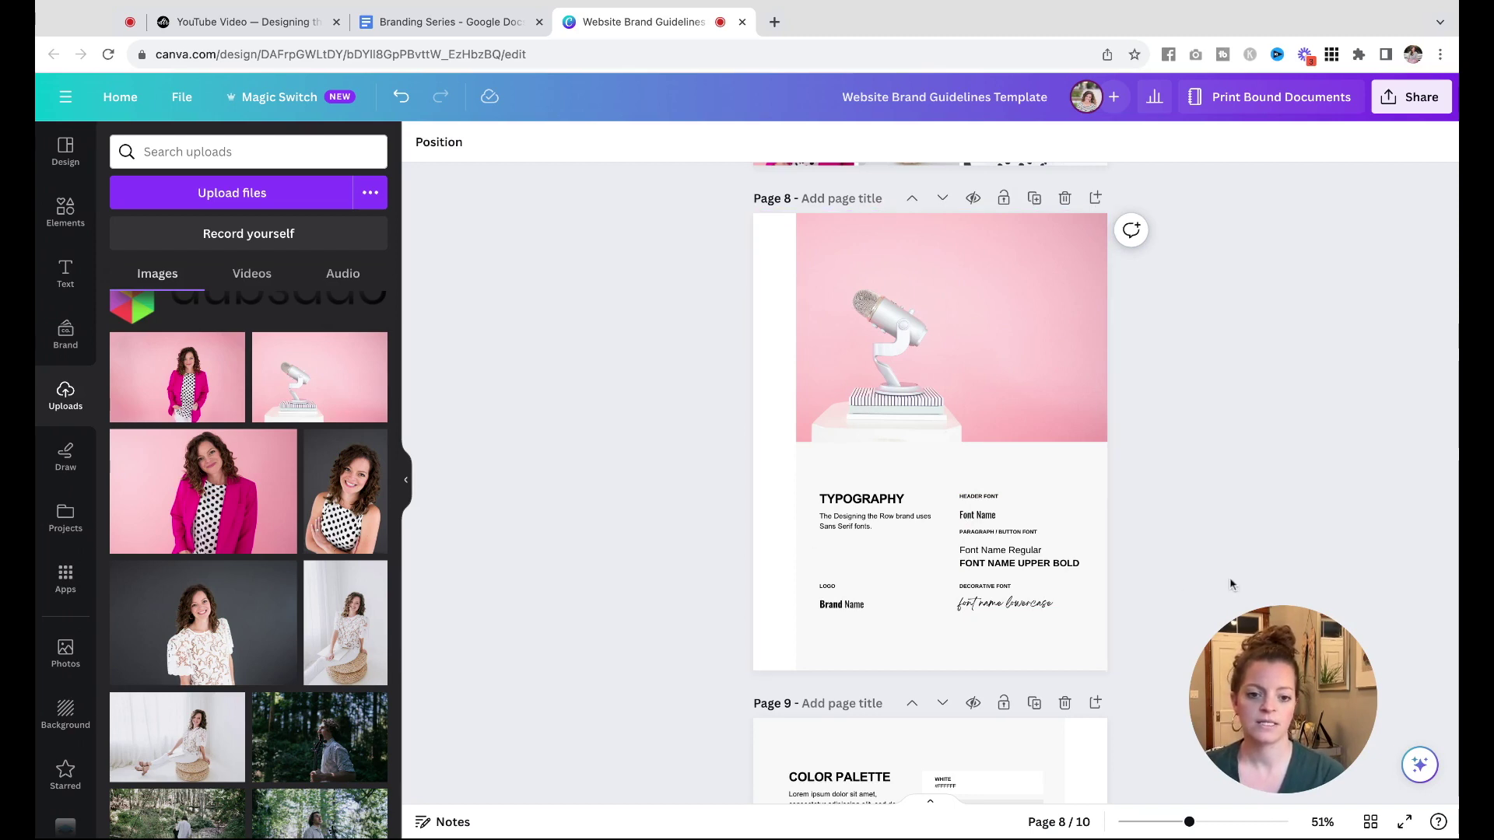
# - Drag the dark-background portrait from Uploads into page 9's Color Palette image frame
pyautogui.scroll(-5, 1230, 583)
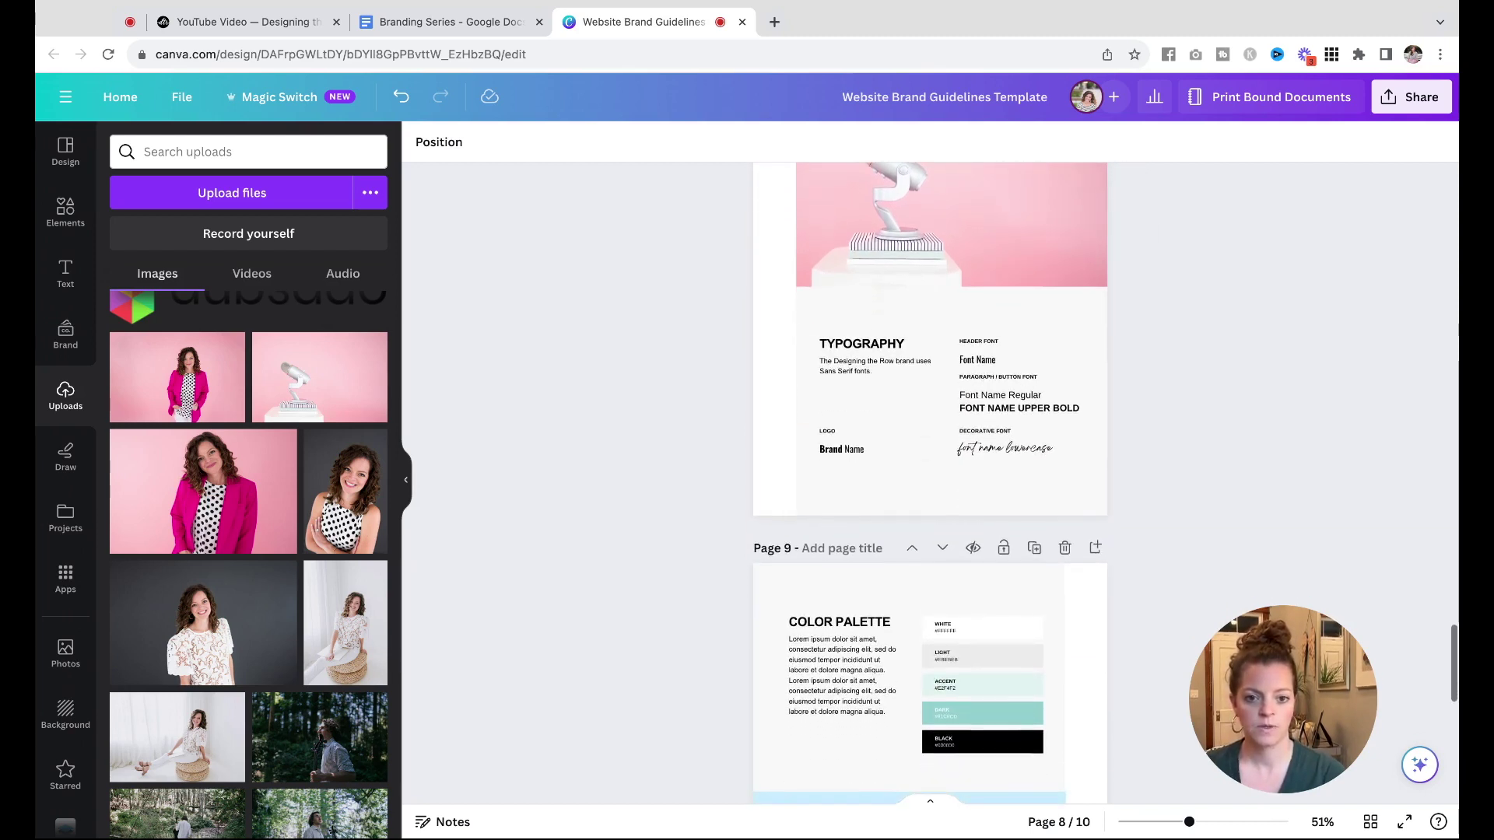
pyautogui.scroll(-3, 737, 389)
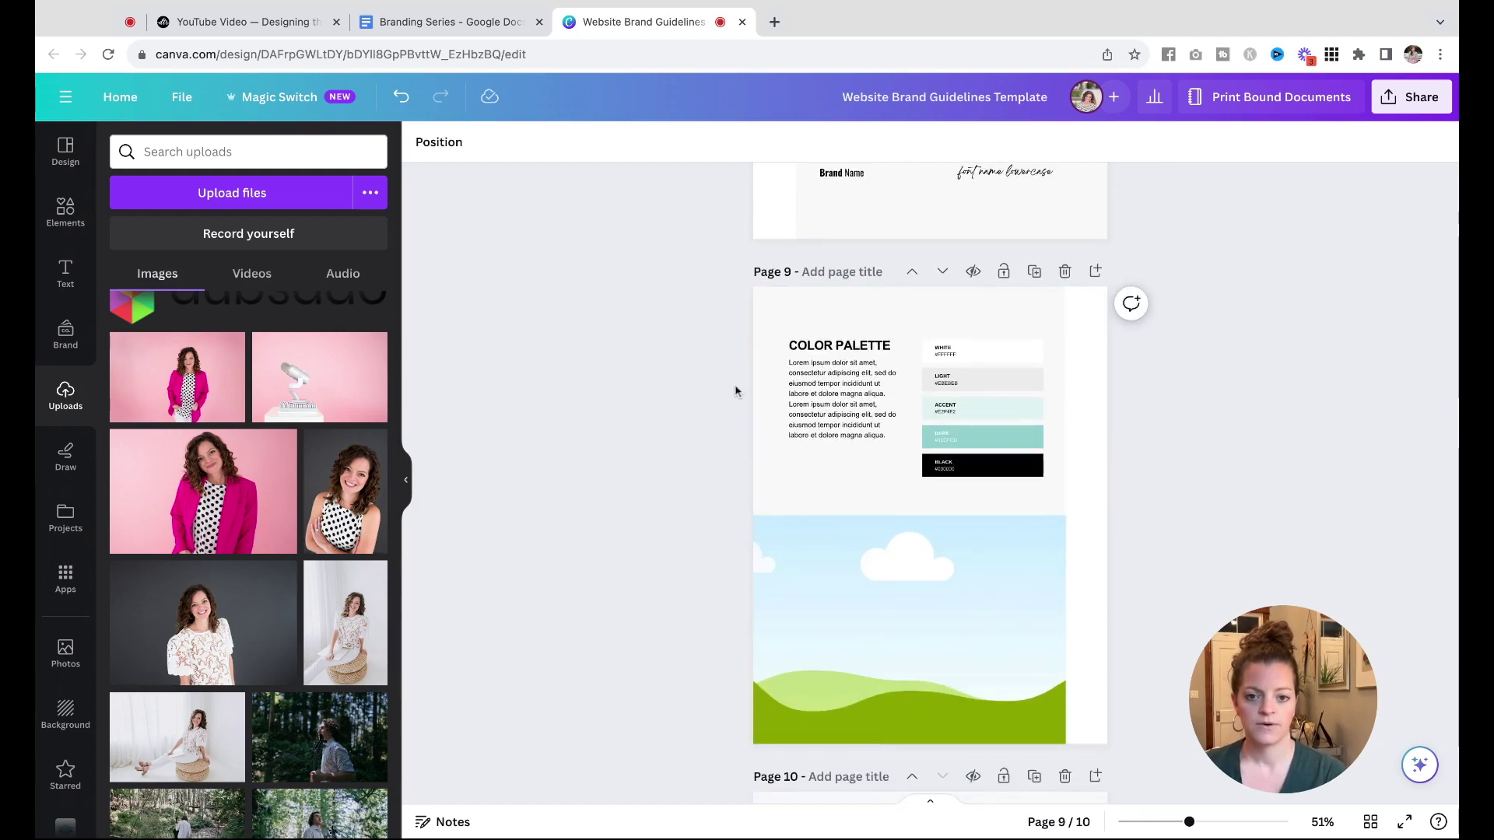
pyautogui.moveTo(187, 634); pyautogui.dragTo(902, 623)
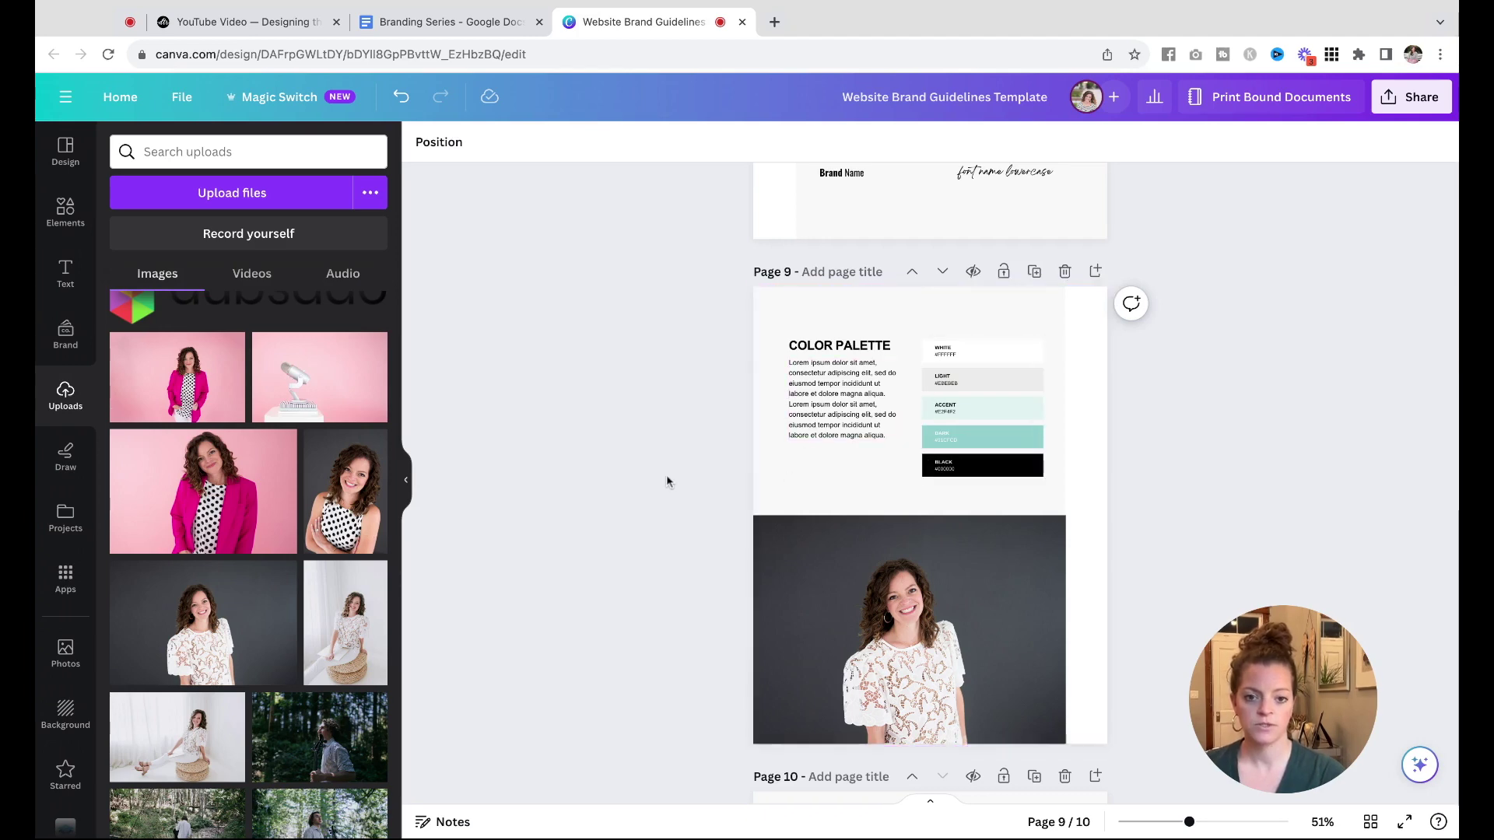
pyautogui.scroll(-3, 667, 482)
pyautogui.scroll(-4, 667, 482)
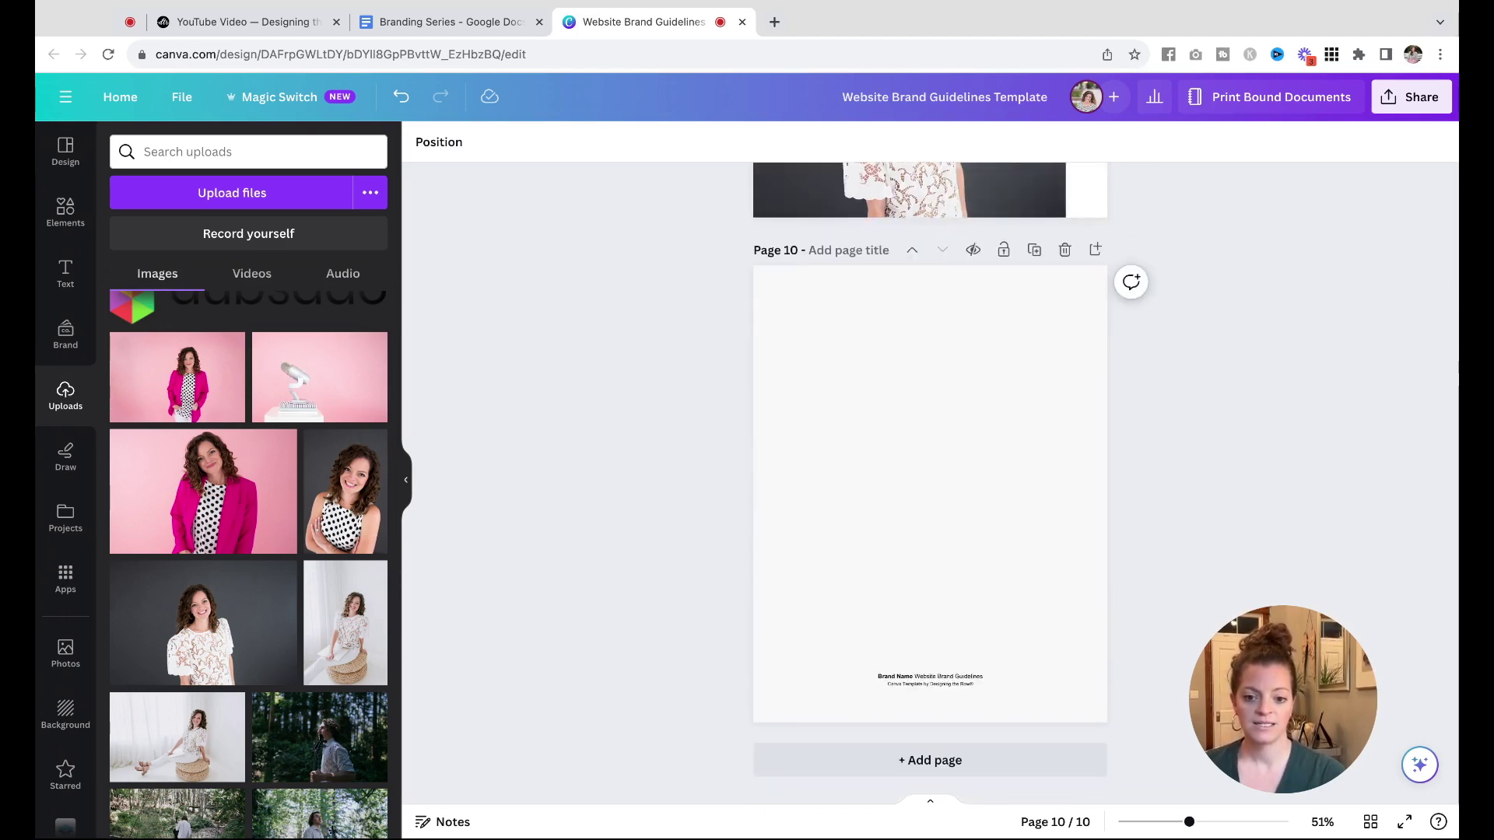
pyautogui.click(1371, 823)
# - Deselect page 10 in the grid and open the design's Share panel
pyautogui.click(1047, 701)
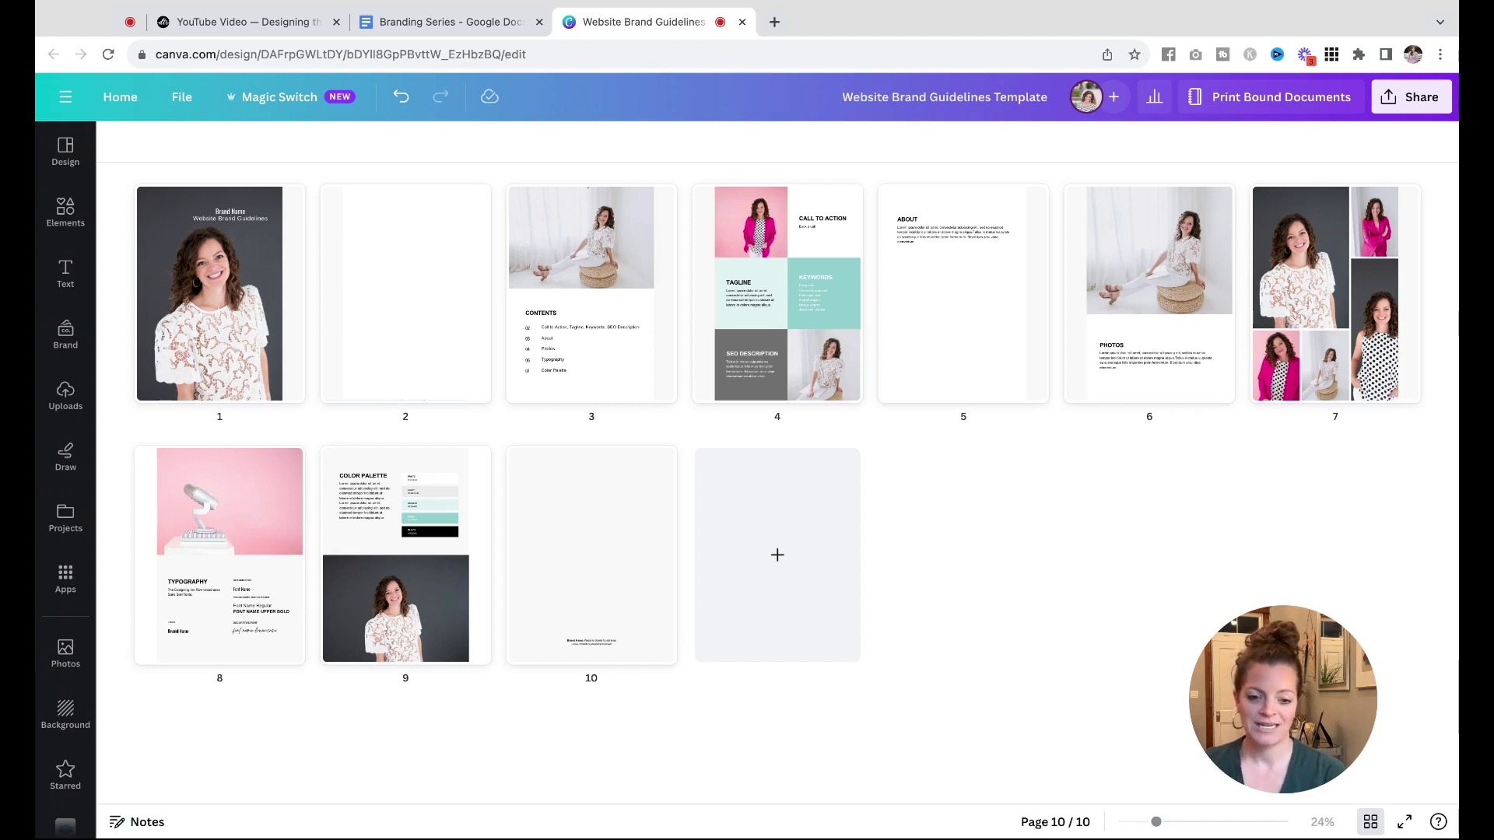
pyautogui.click(1411, 96)
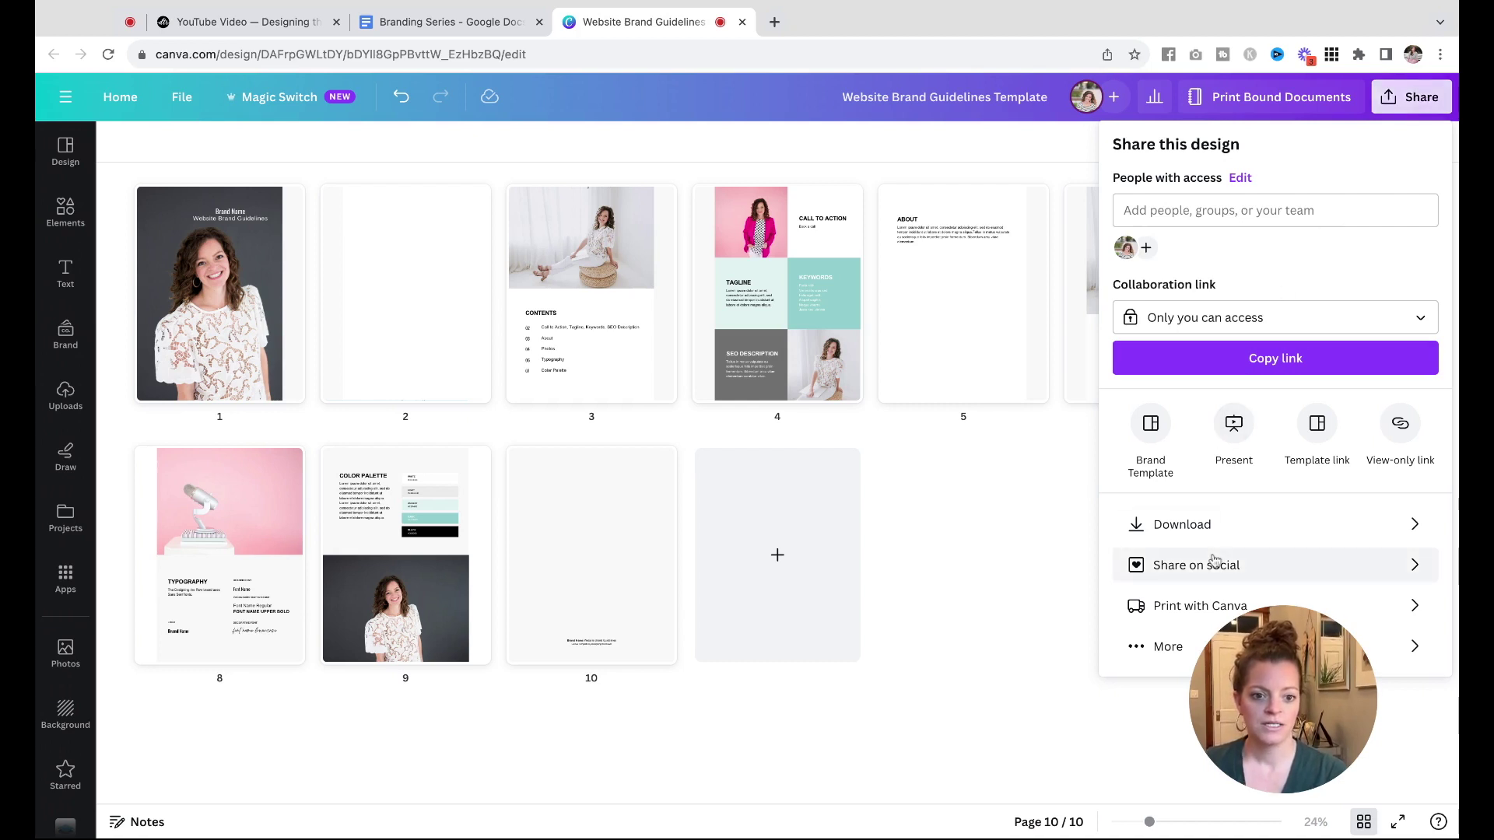
# - Choose View-only link, copy it, and close the Share panel
pyautogui.click(1399, 422)
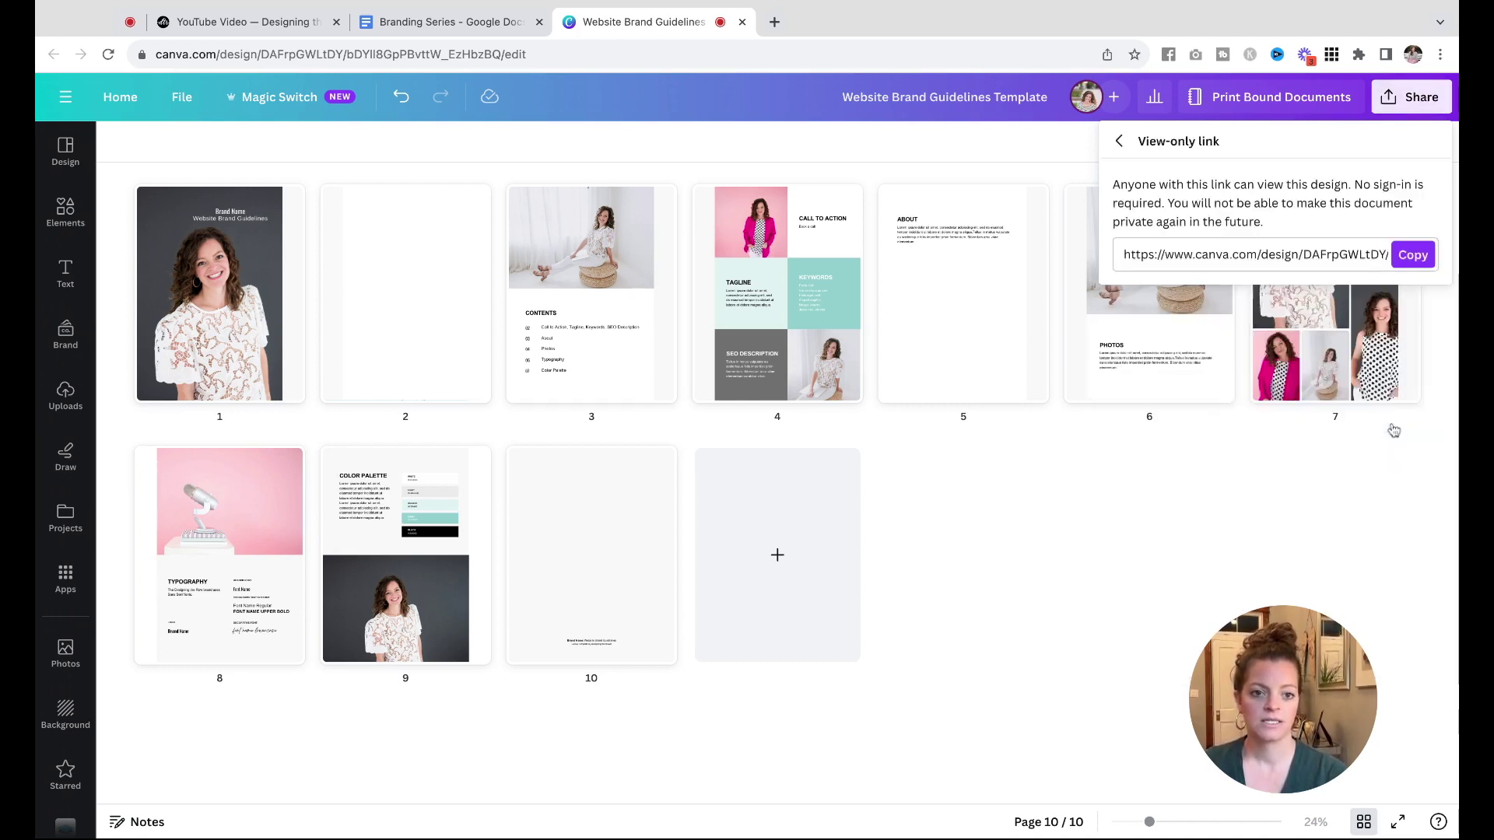
pyautogui.click(1414, 257)
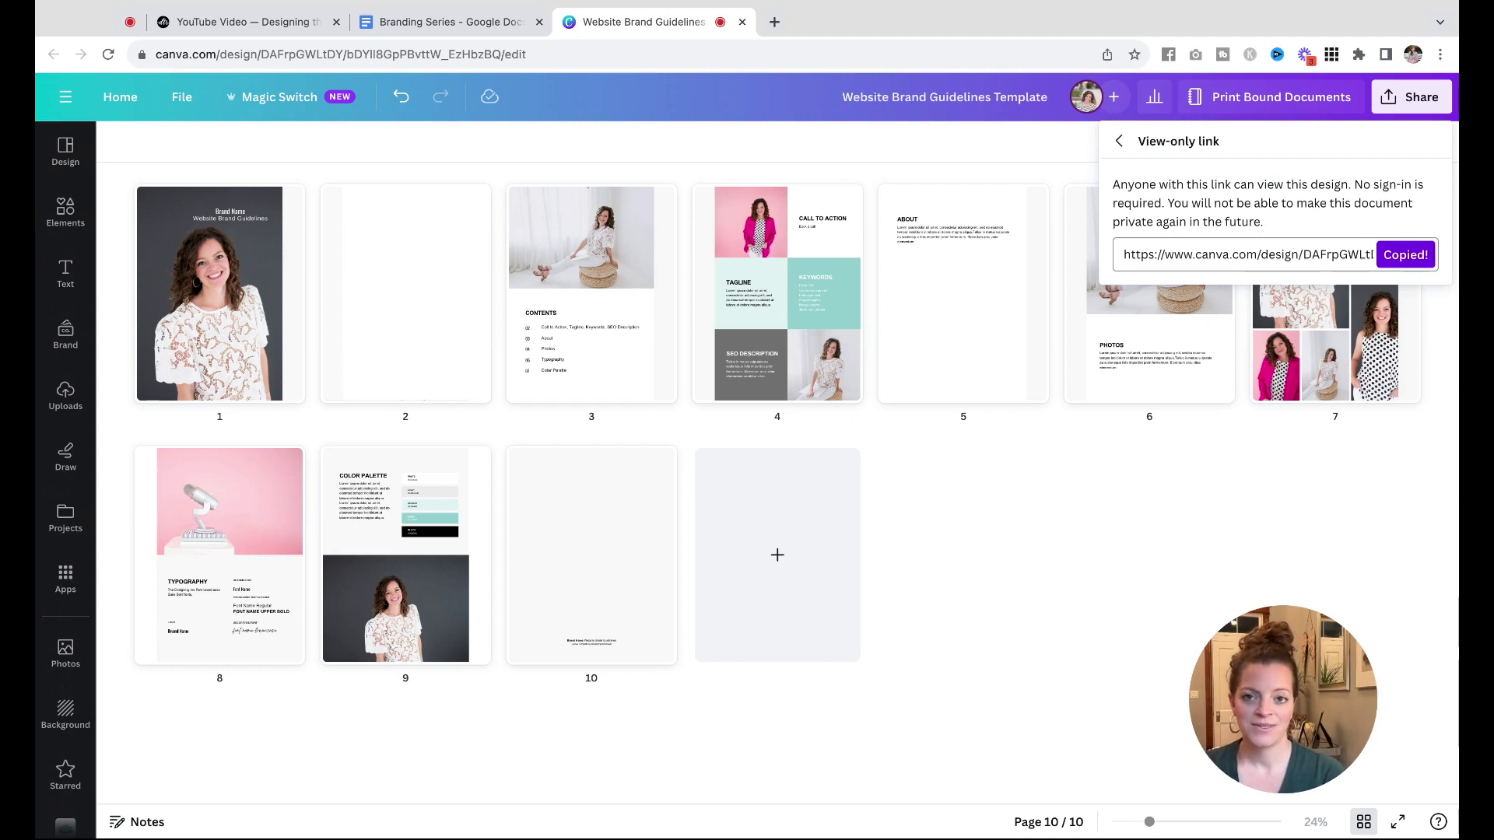
pyautogui.click(1078, 544)
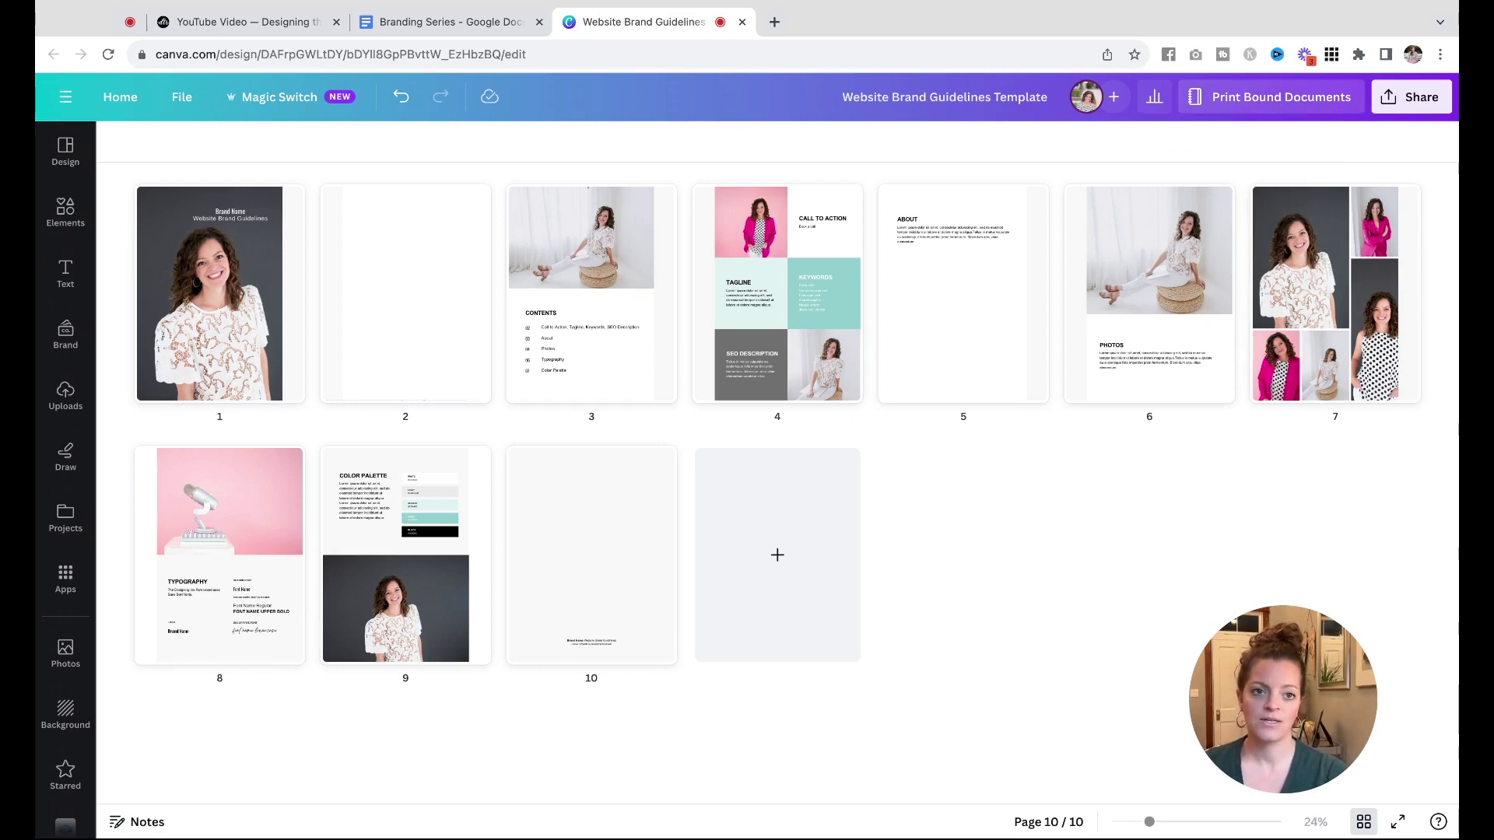
pyautogui.click(1280, 100)
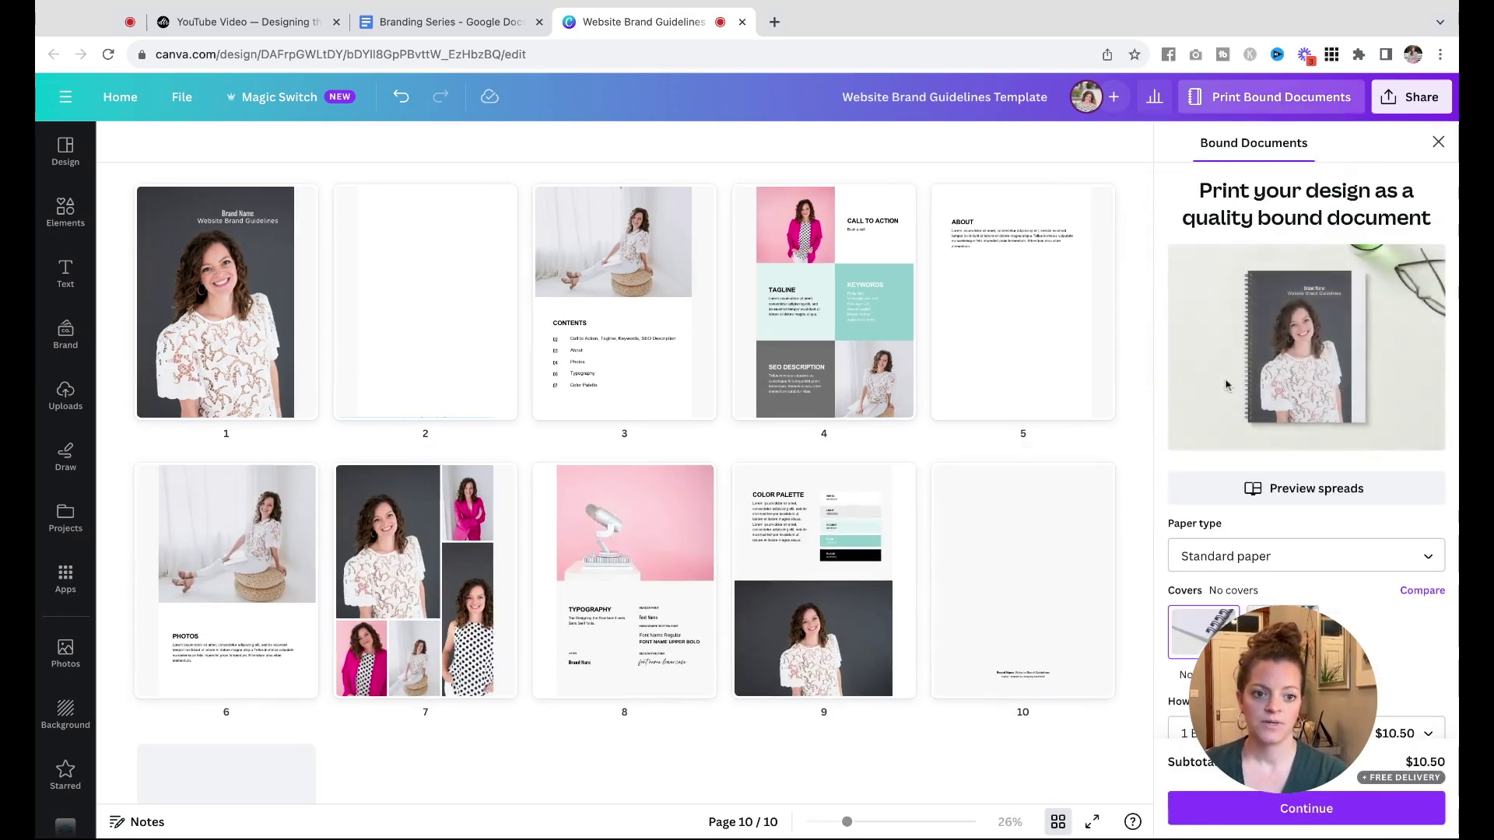
pyautogui.scroll(-3, 1193, 634)
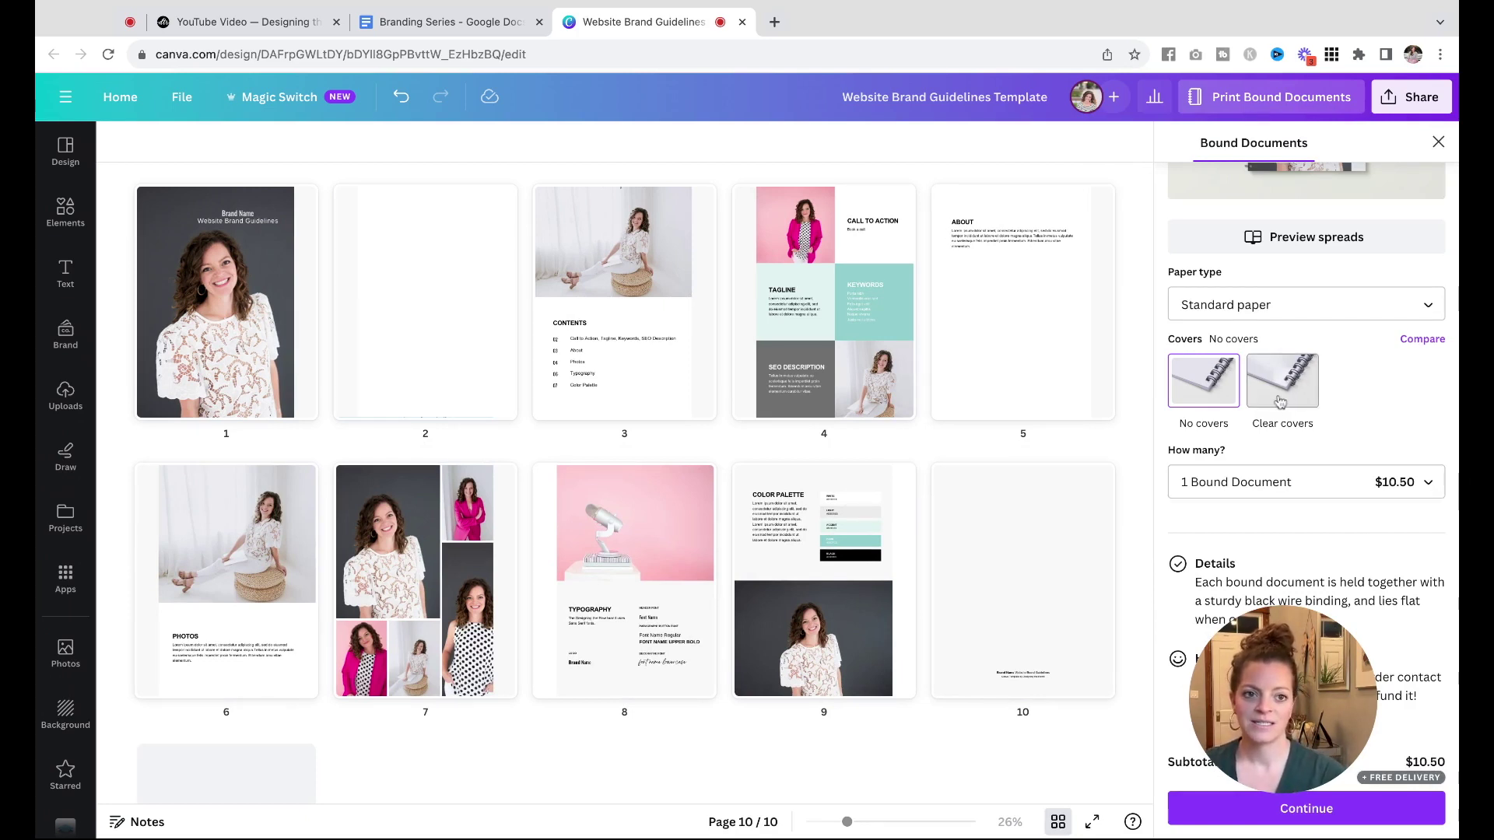
pyautogui.click(1438, 141)
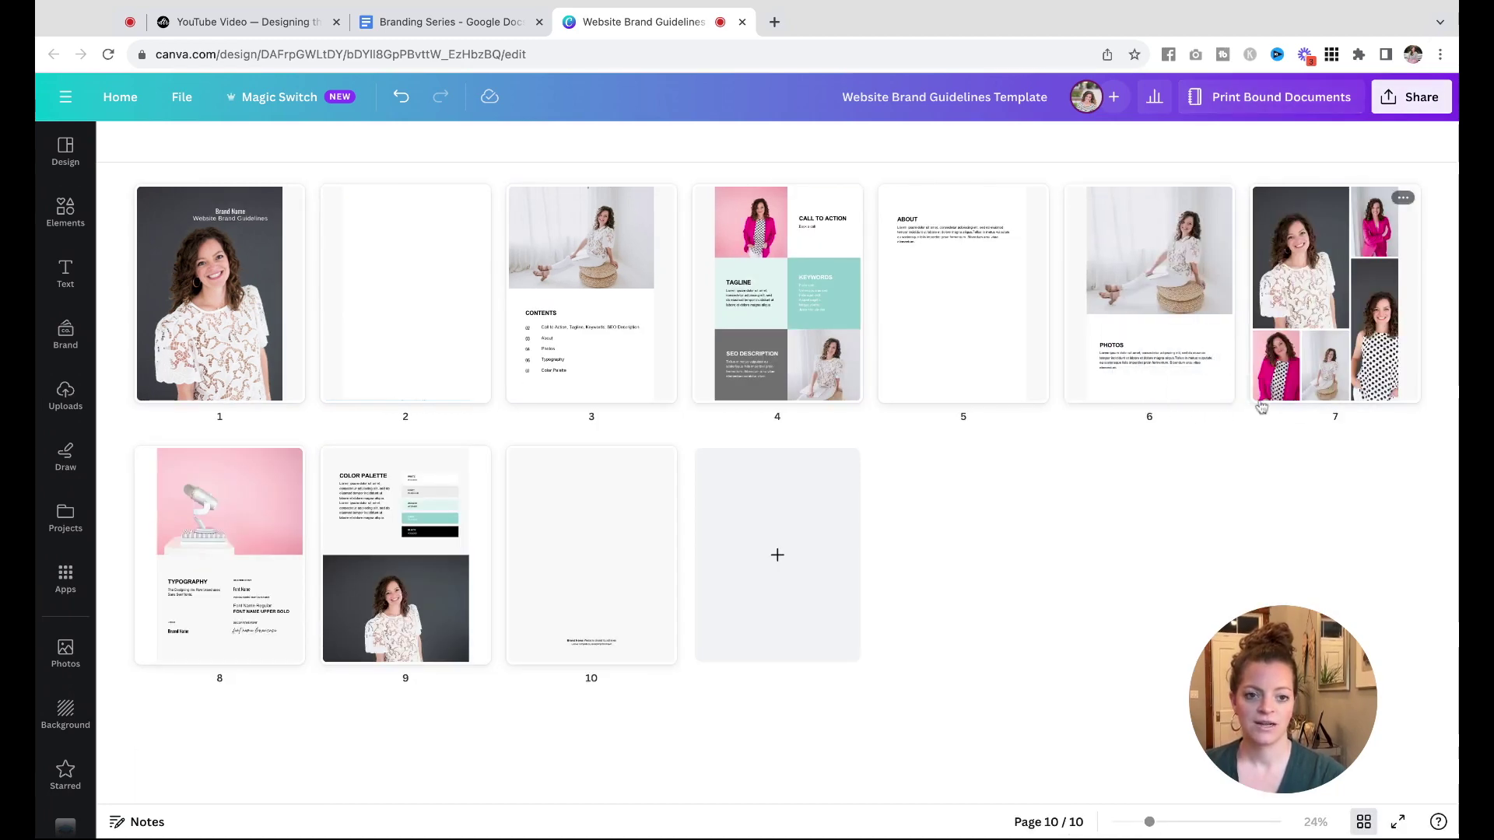